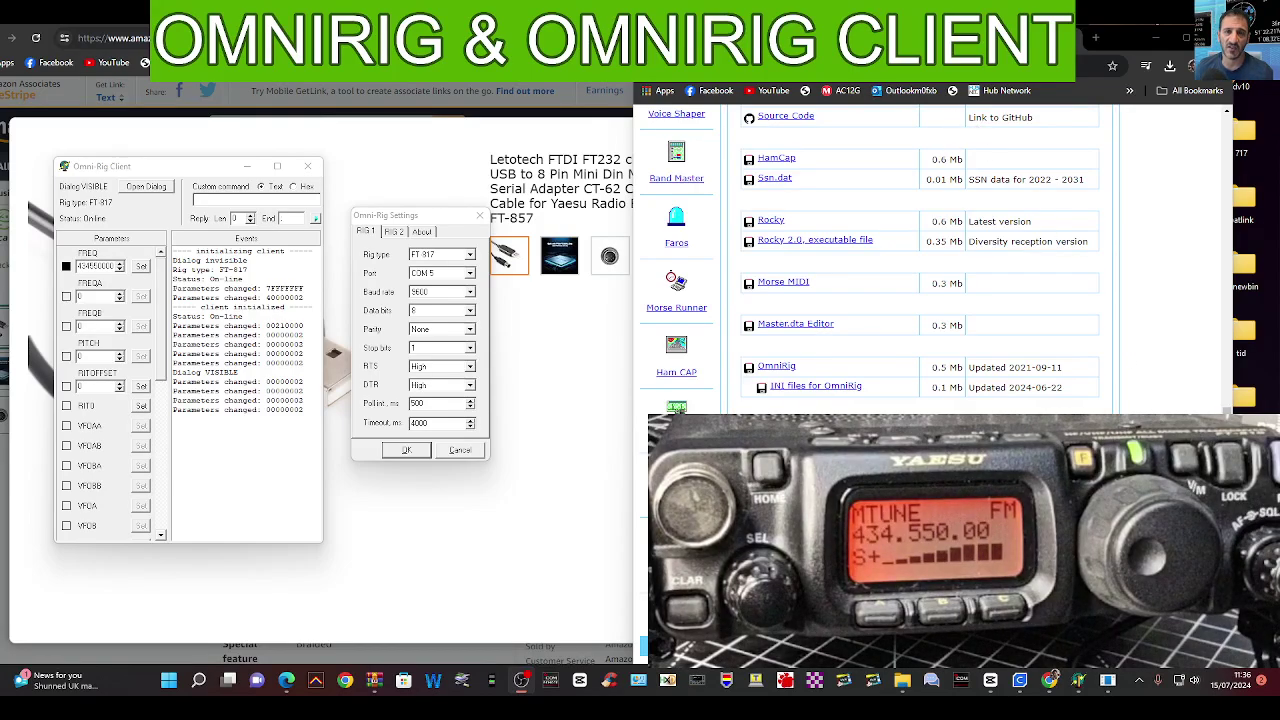
left_click_drag(446, 214, 453, 233)
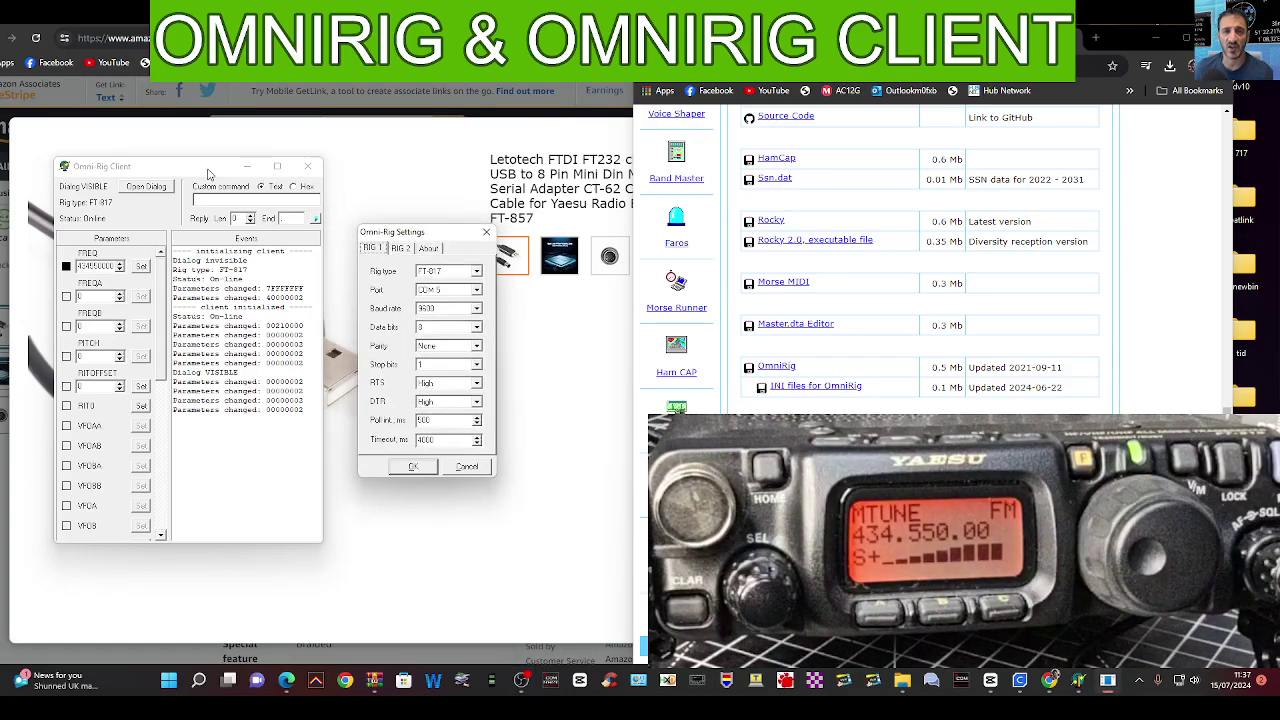
left_click_drag(208, 174, 192, 165)
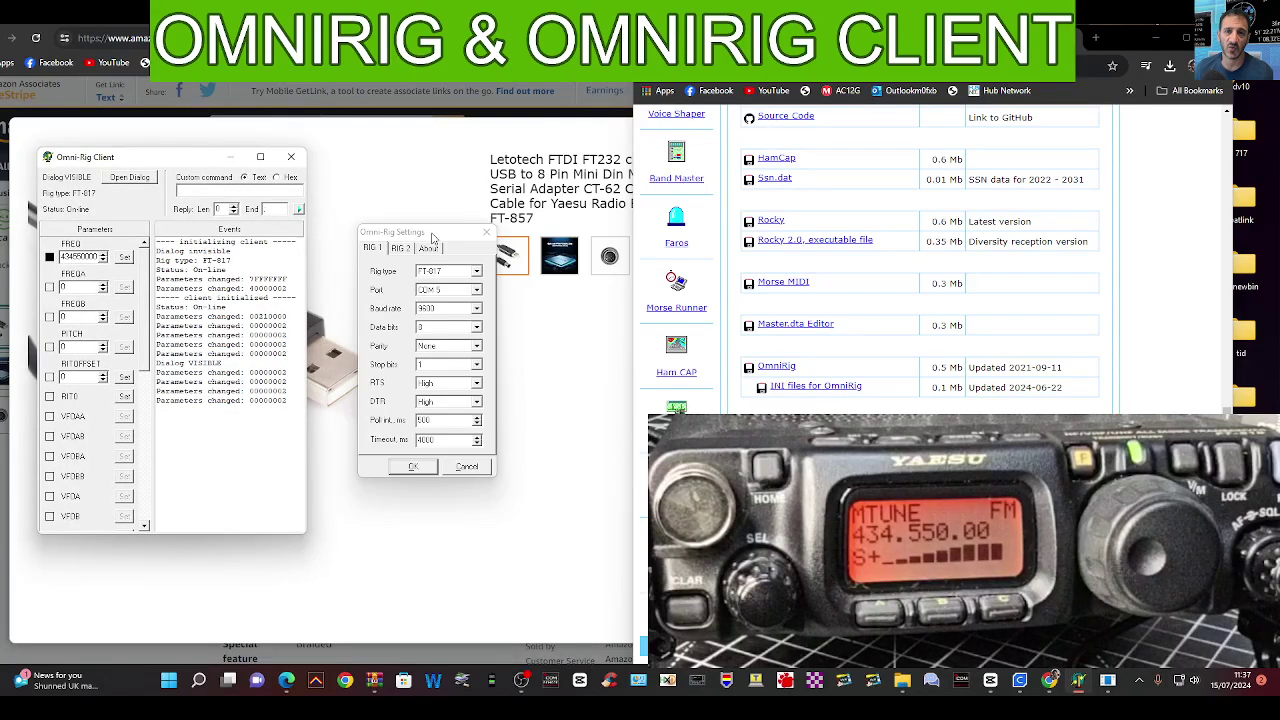
mouse_move(432, 237)
left_mouse_down()
mouse_move(419, 232)
mouse_move(412, 249)
mouse_move(413, 231)
left_mouse_up()
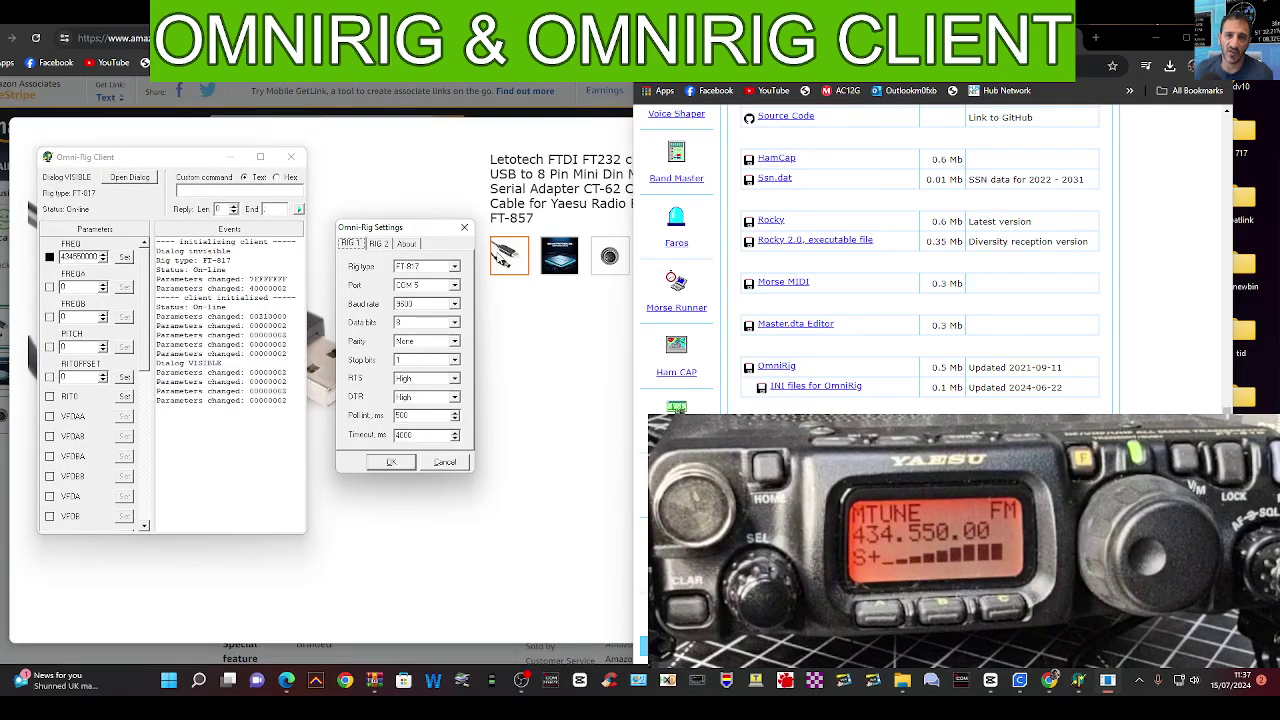
Review the rig type, port and baud rate choices for RIG 1 in Omni-Rig Settings
left_click(454, 268)
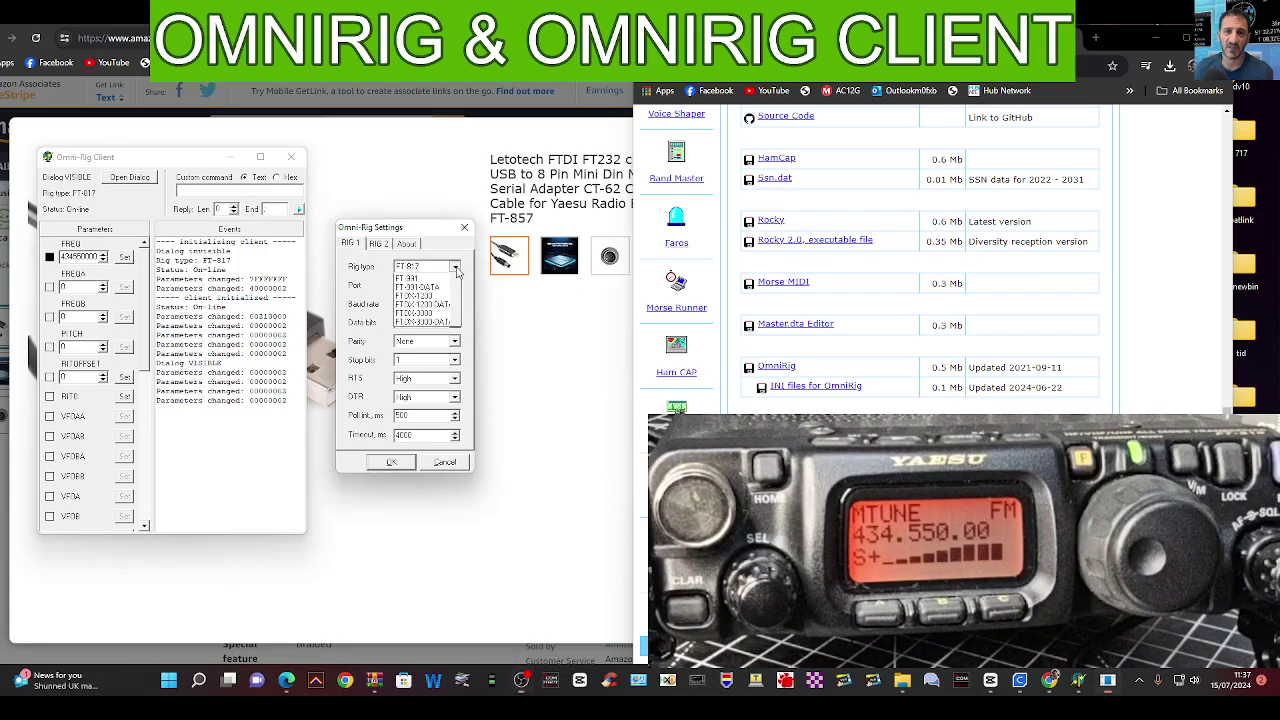
left_click(455, 271)
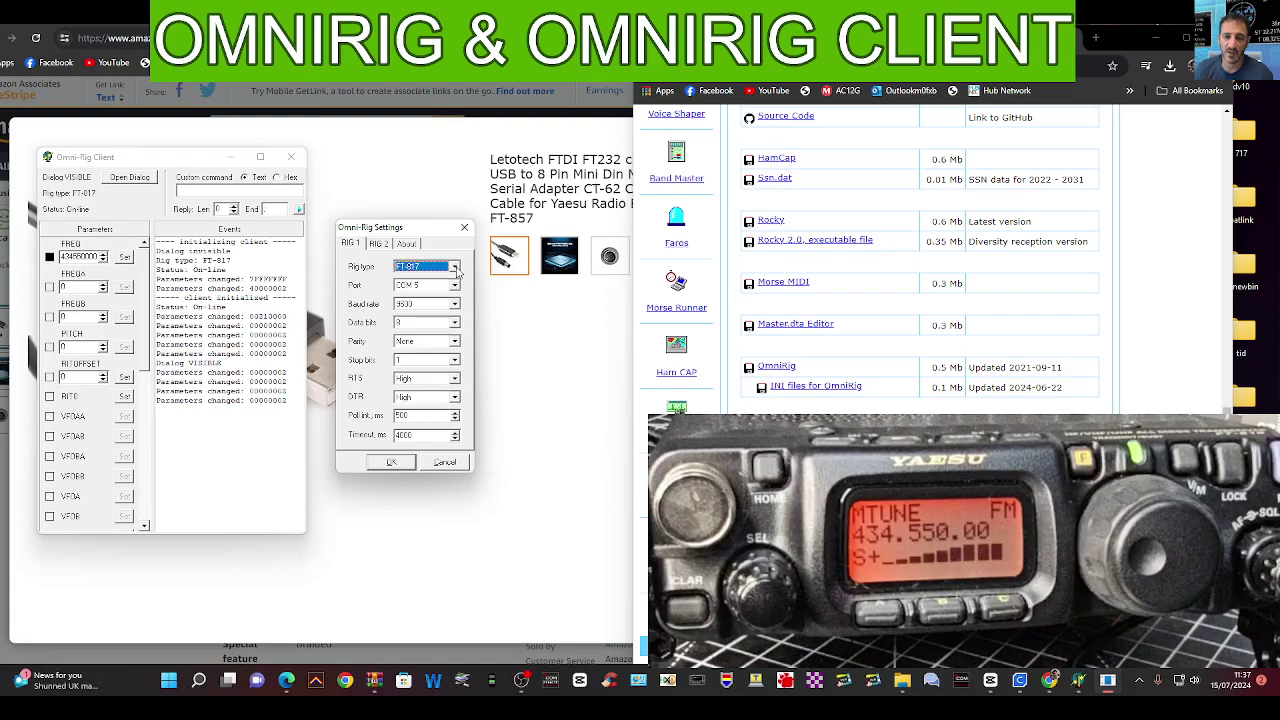
left_click(455, 269)
left_click(455, 270)
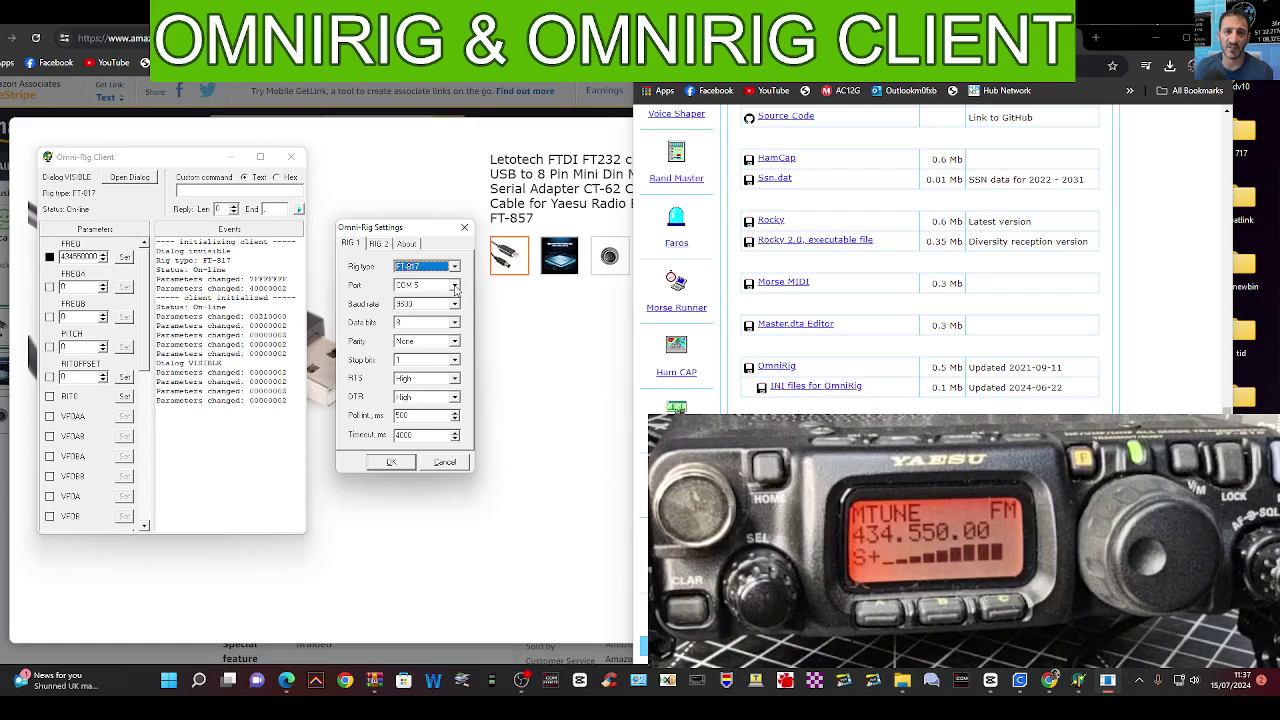
left_click(455, 287)
left_click(455, 287)
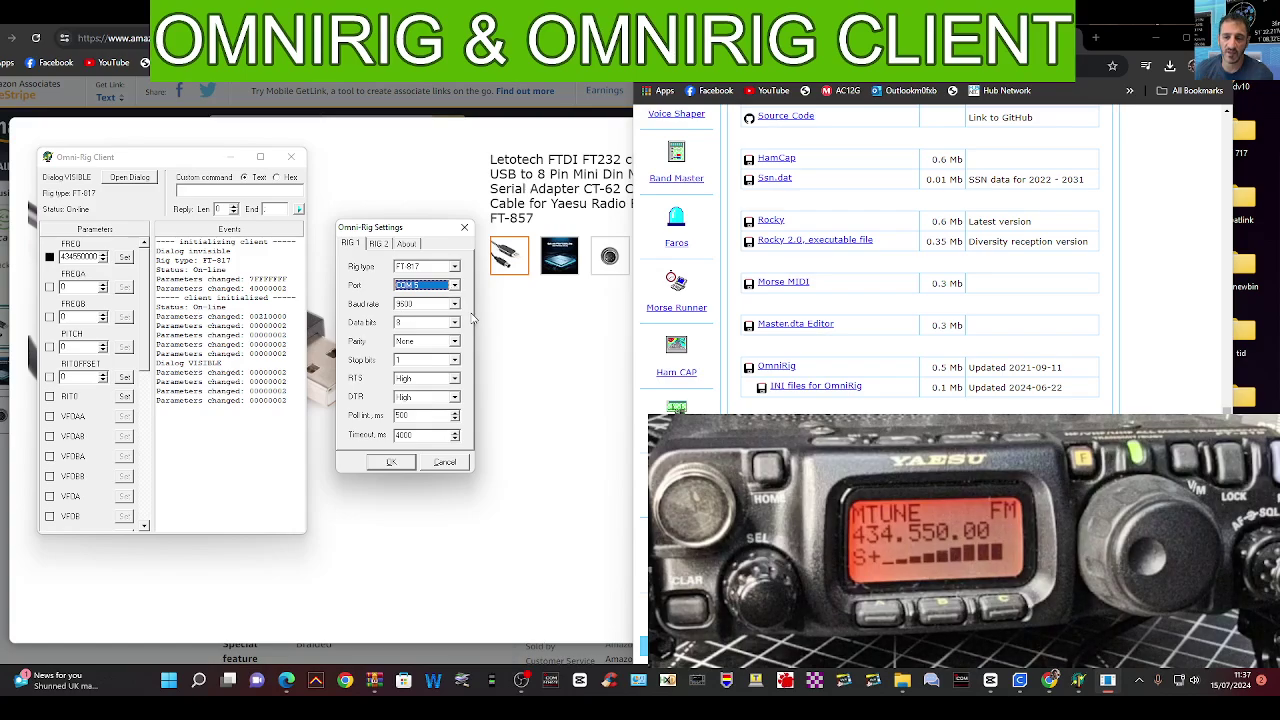
left_click(455, 304)
left_click(457, 304)
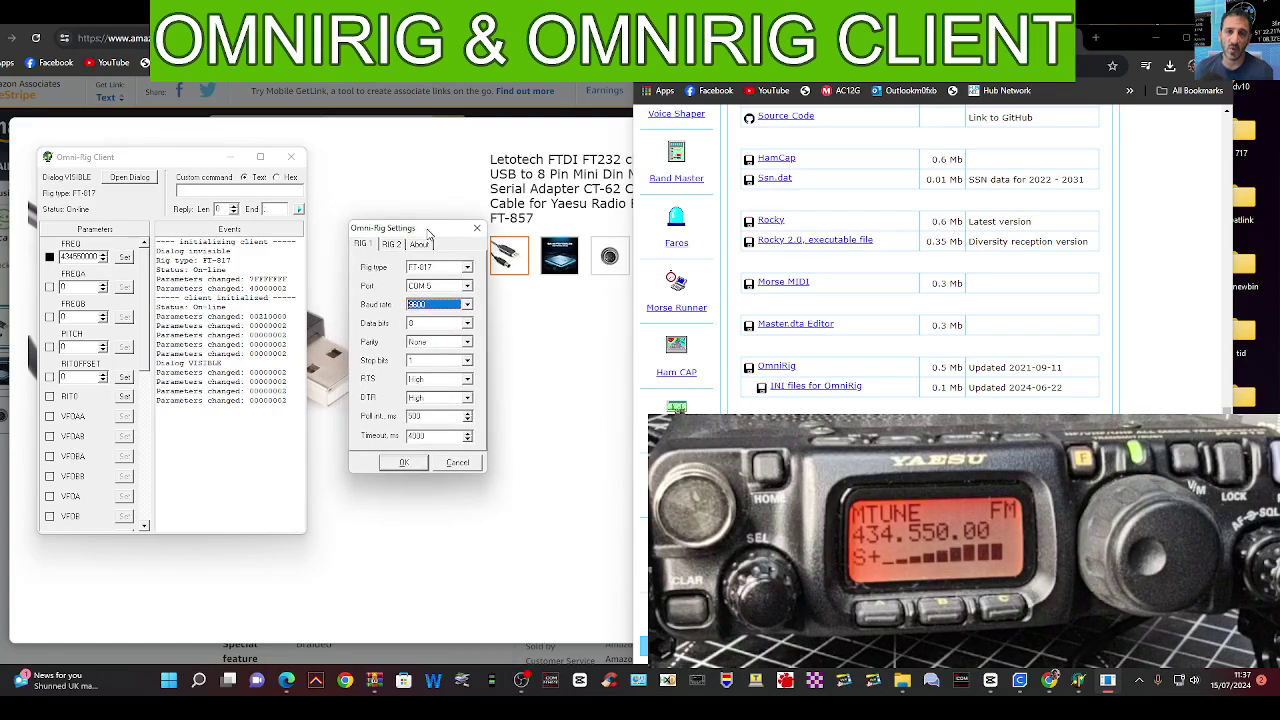
left_click_drag(418, 235, 411, 233)
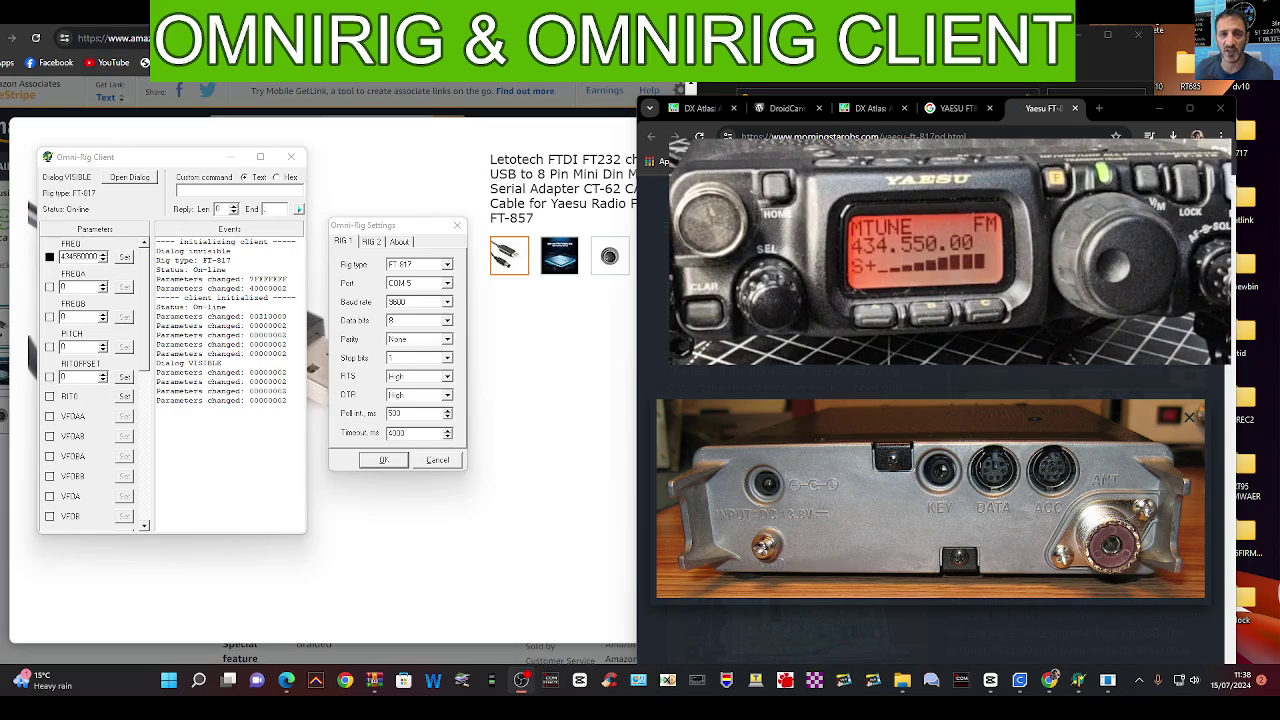
Move the Omni-Rig Client window off the CAT cable picture to view it, and put the window back beside the settings
left_click_drag(190, 159, 183, 576)
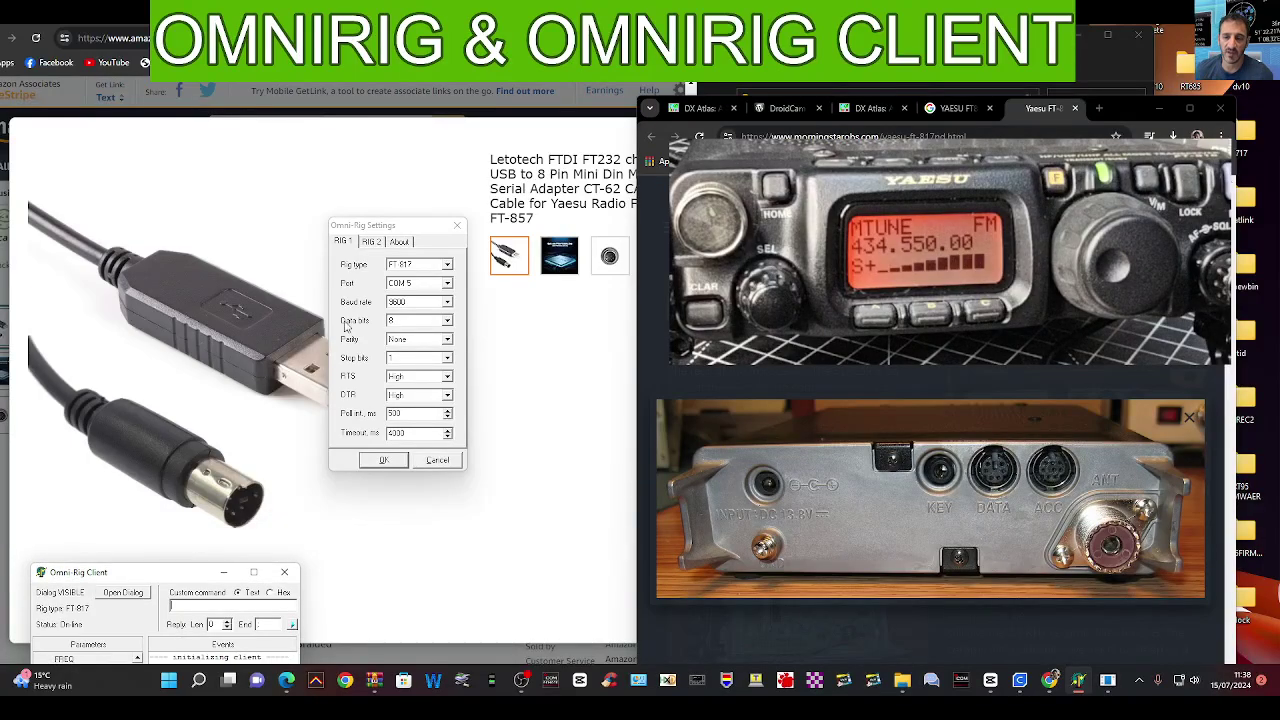
mouse_move(421, 233)
left_mouse_down()
mouse_move(517, 228)
mouse_move(388, 220)
mouse_move(417, 240)
left_mouse_up()
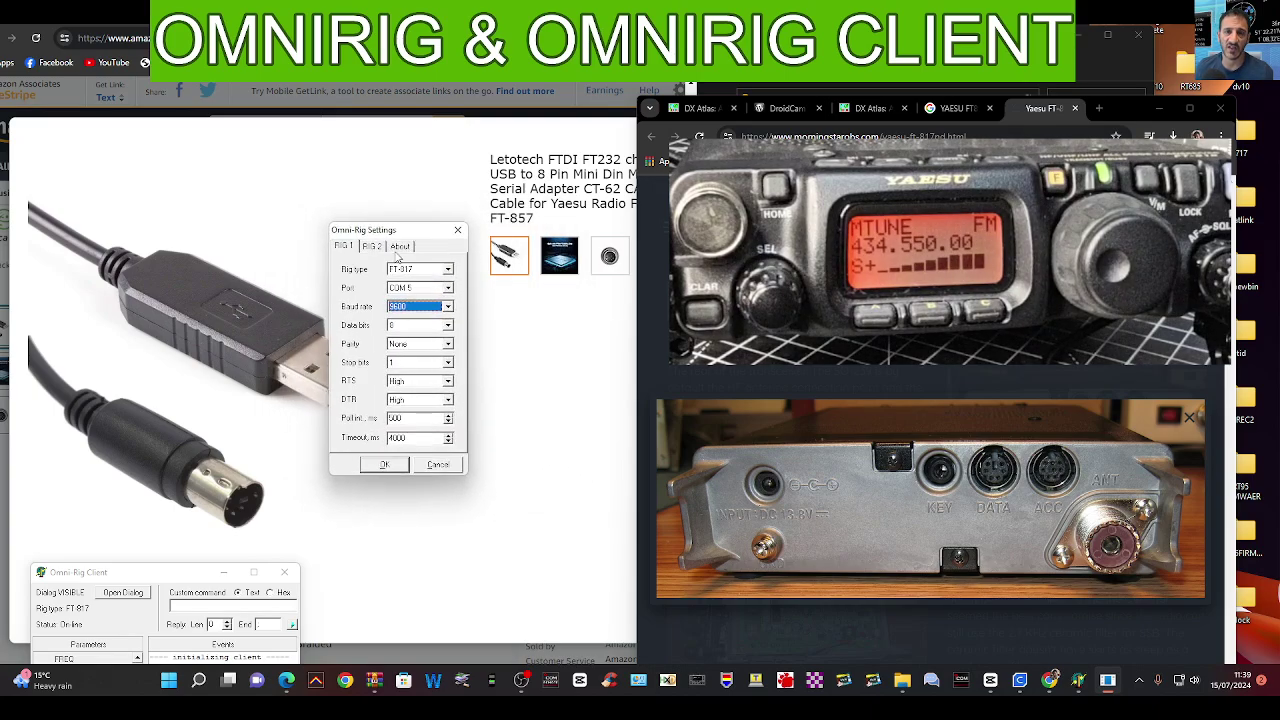
left_click(179, 577)
left_click_drag(179, 577, 179, 184)
mouse_move(400, 230)
left_mouse_down()
mouse_move(379, 231)
mouse_move(417, 239)
left_mouse_up()
left_click(470, 176)
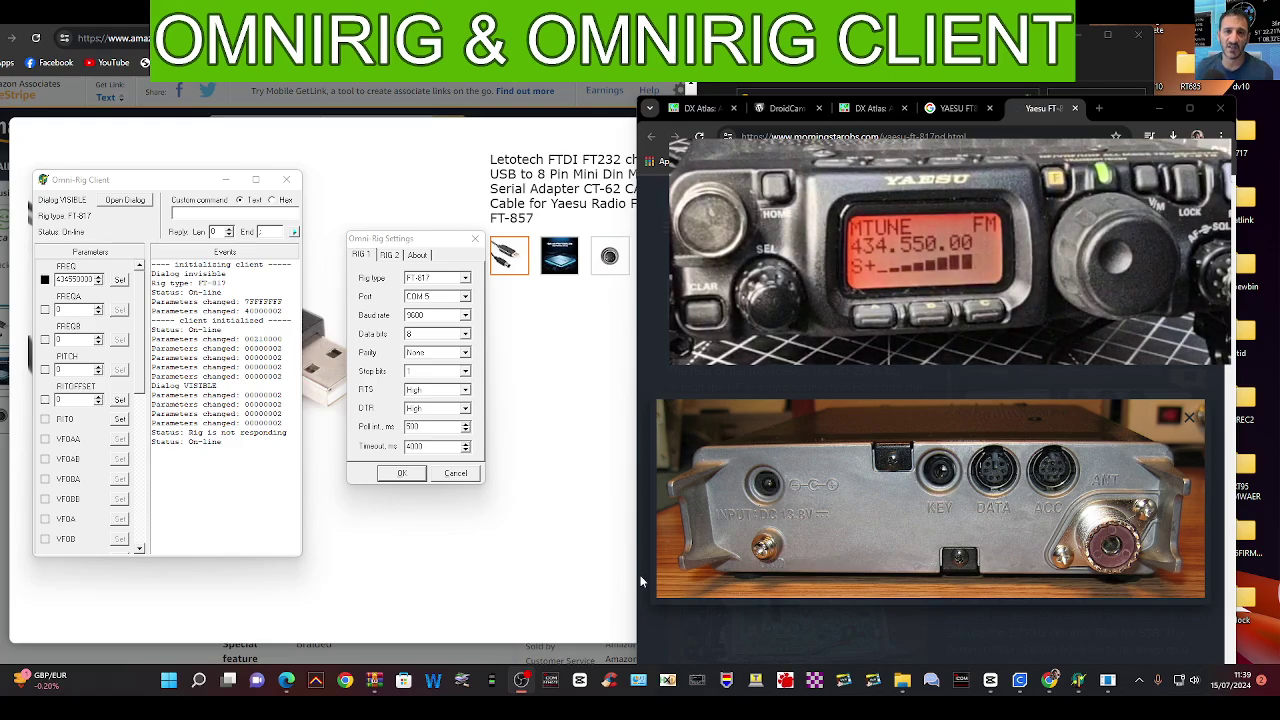
Open Device Manager and expand Ports (COM & LPT) to find the Prolific USB-to-Serial adapter's COM port
right_click(170, 681)
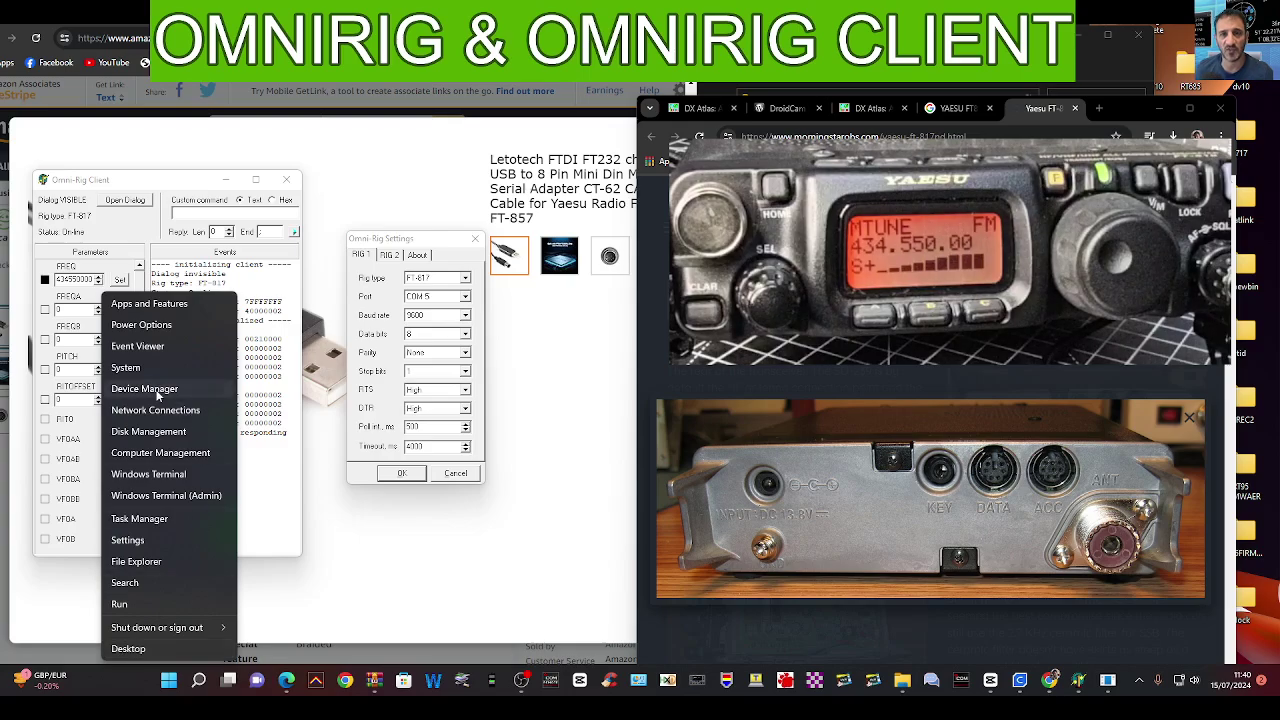
left_click(150, 391)
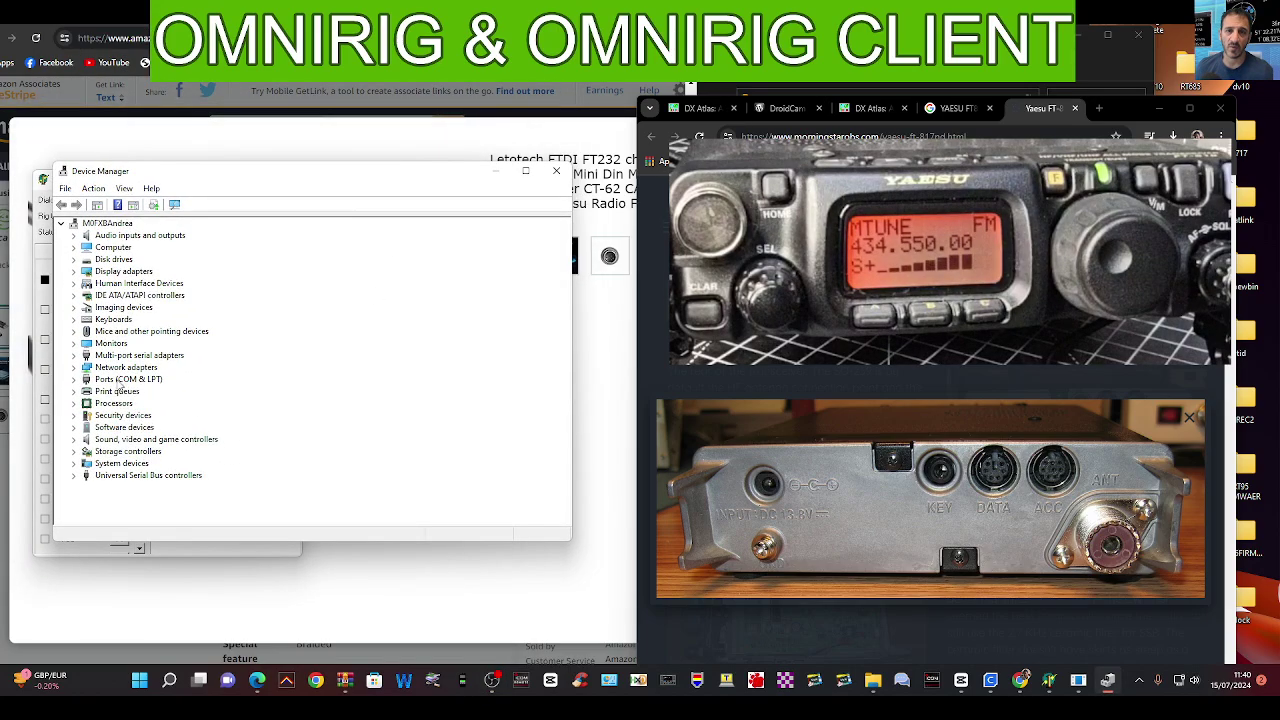
double_click(111, 386)
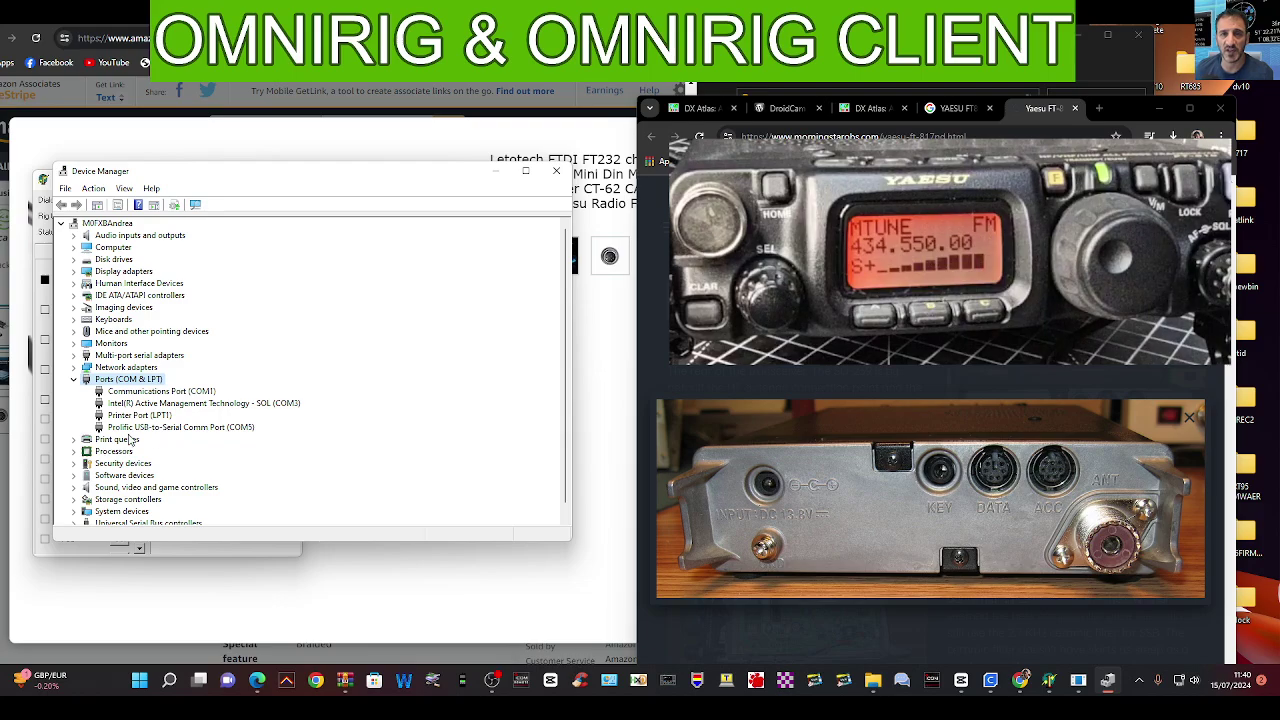
left_click(214, 431)
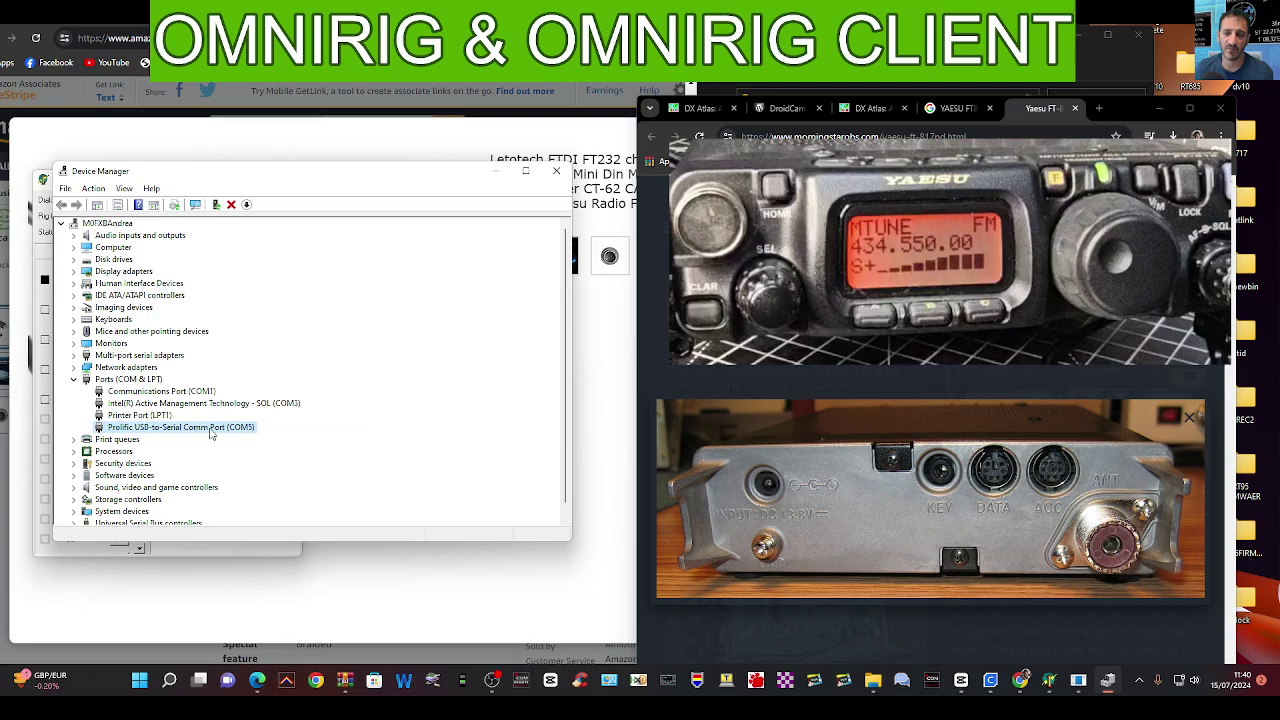
Check the bits-per-second options in the Prolific USB-to-Serial port's settings, and dismiss its properties and Device Manager
right_click(211, 433)
left_click(262, 508)
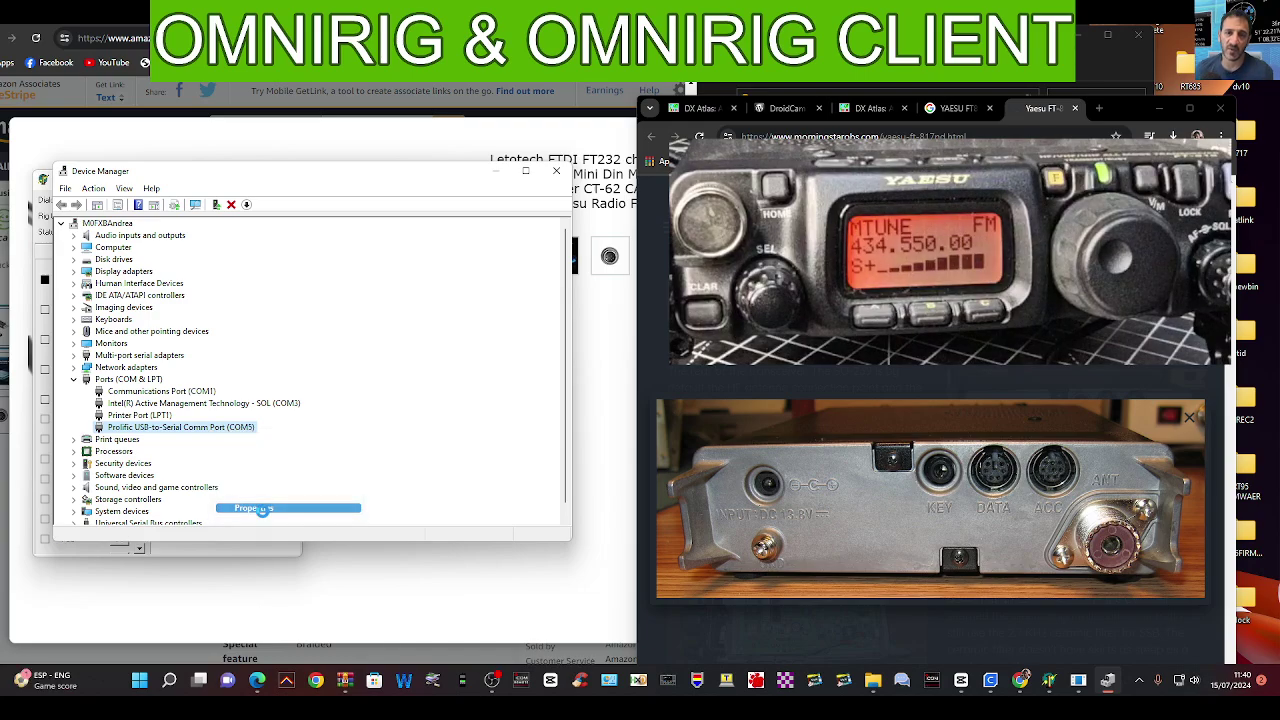
left_click_drag(360, 215, 318, 222)
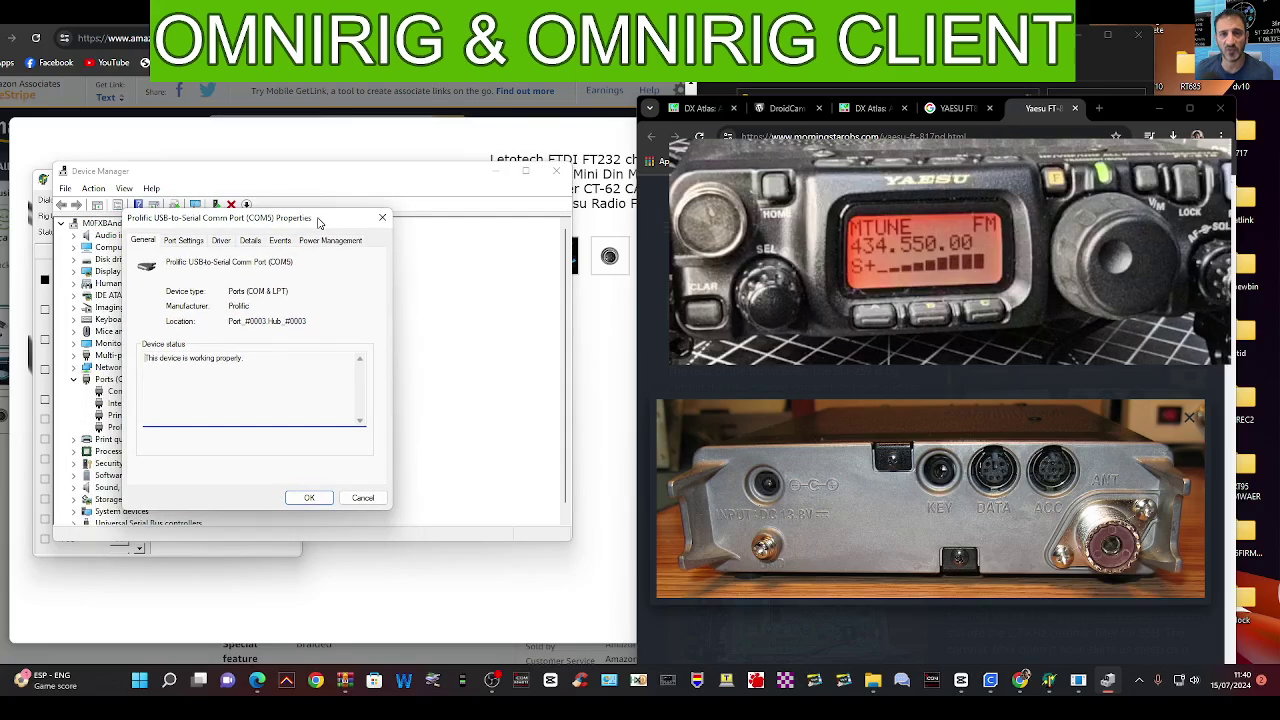
left_click(184, 242)
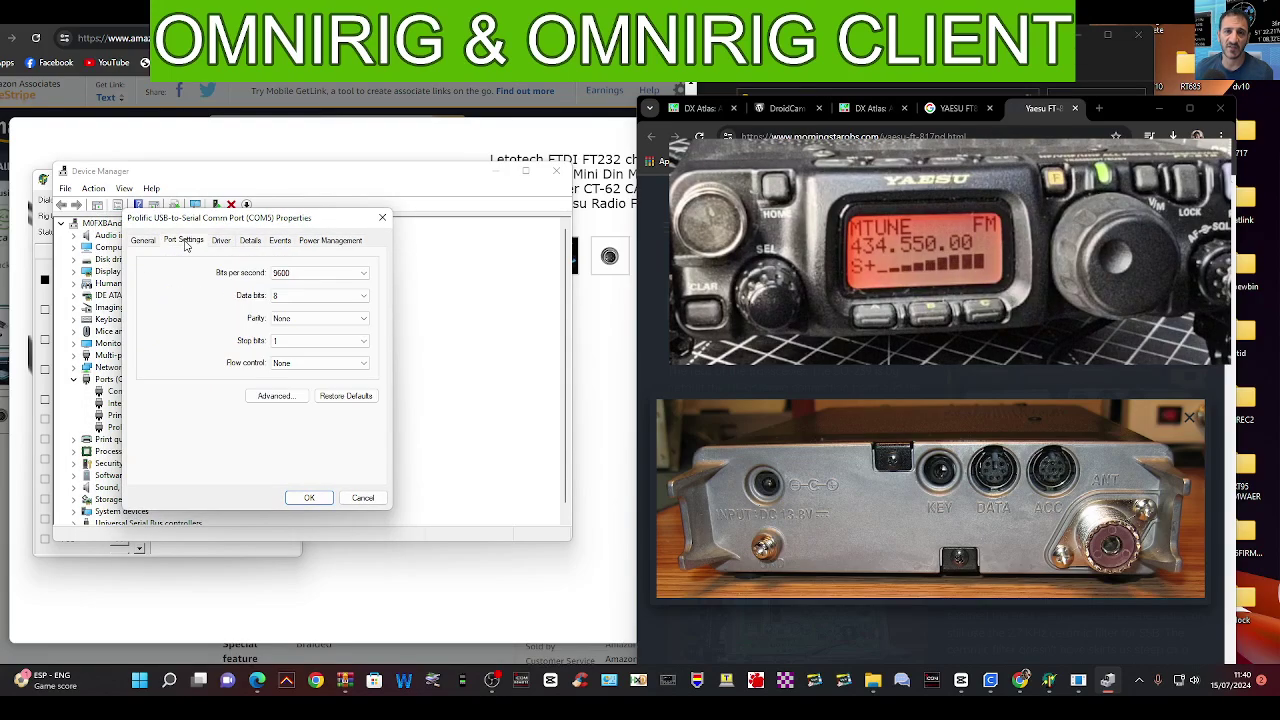
left_click(366, 276)
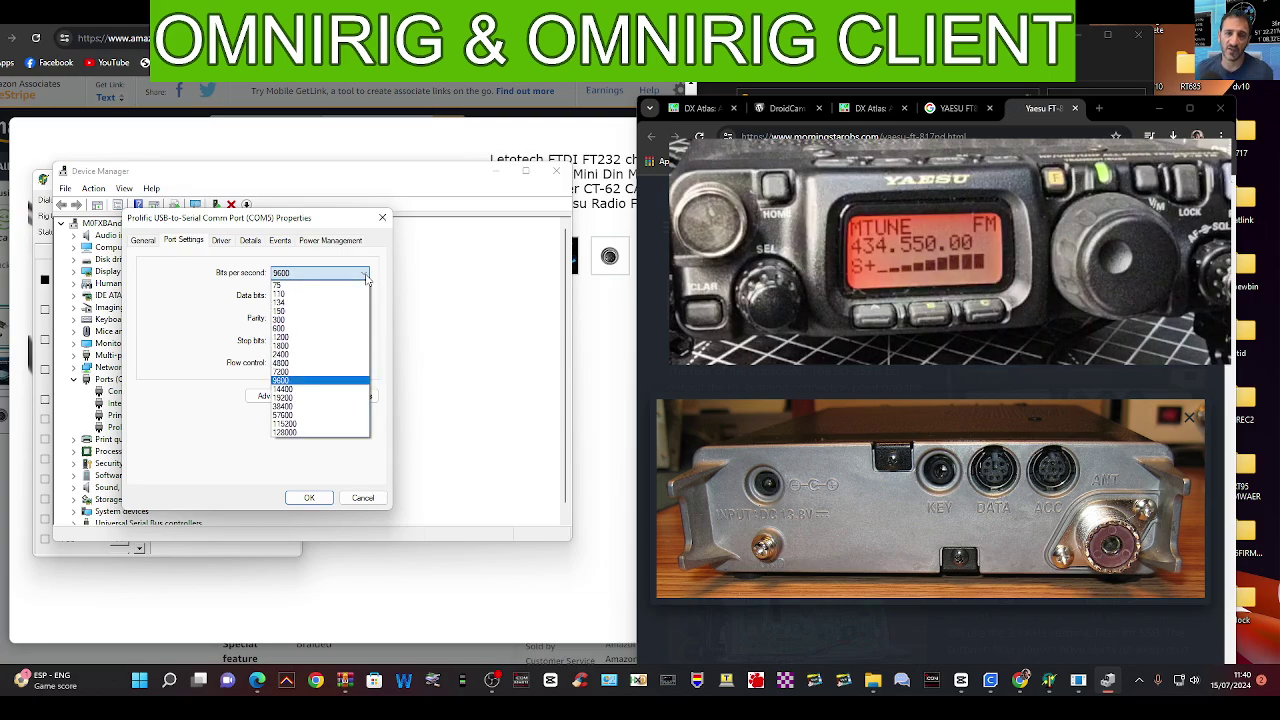
left_click(366, 276)
left_click(382, 217)
left_click_drag(369, 187, 337, 189)
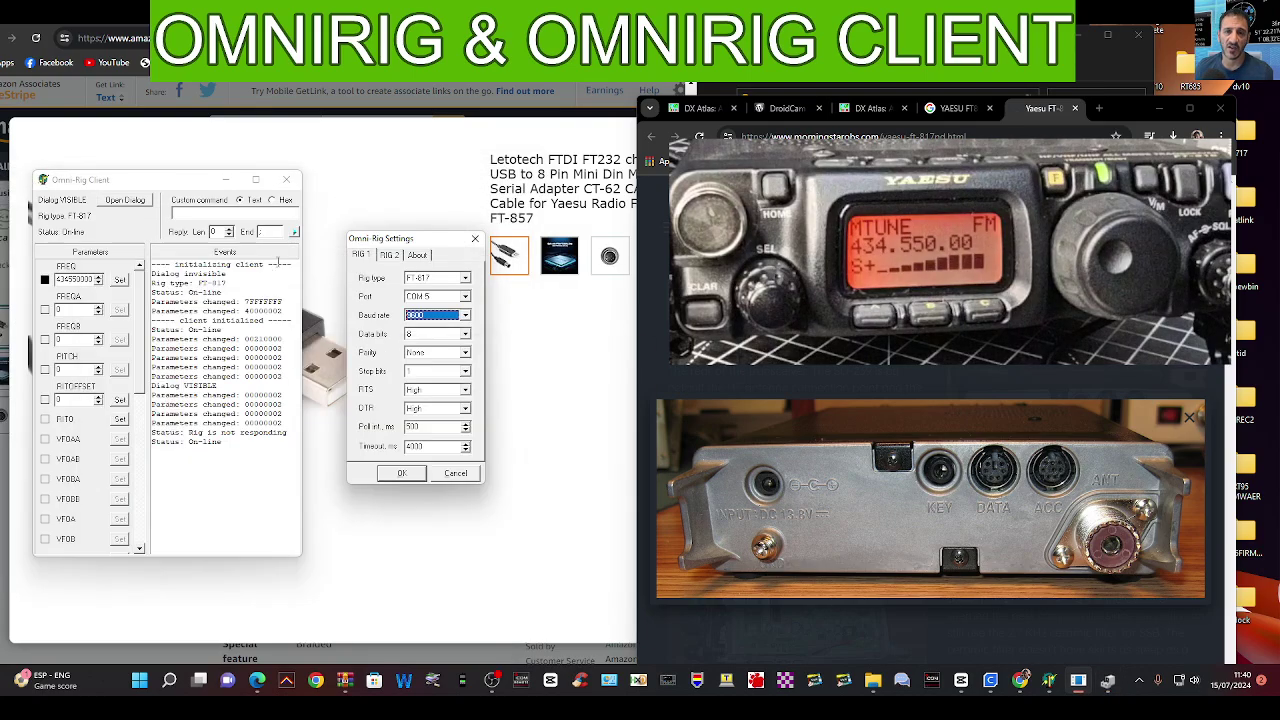
left_click(478, 188)
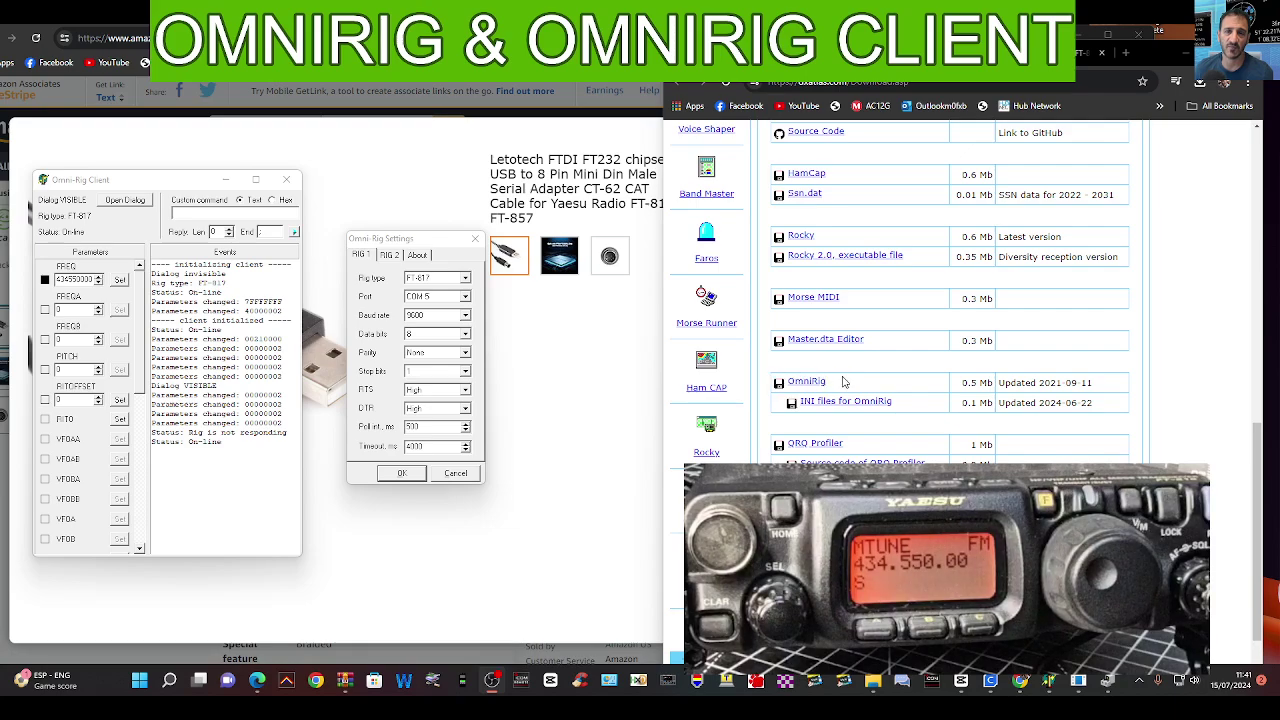
Download OmniRig from the DX Atlas downloads page
left_click(805, 385)
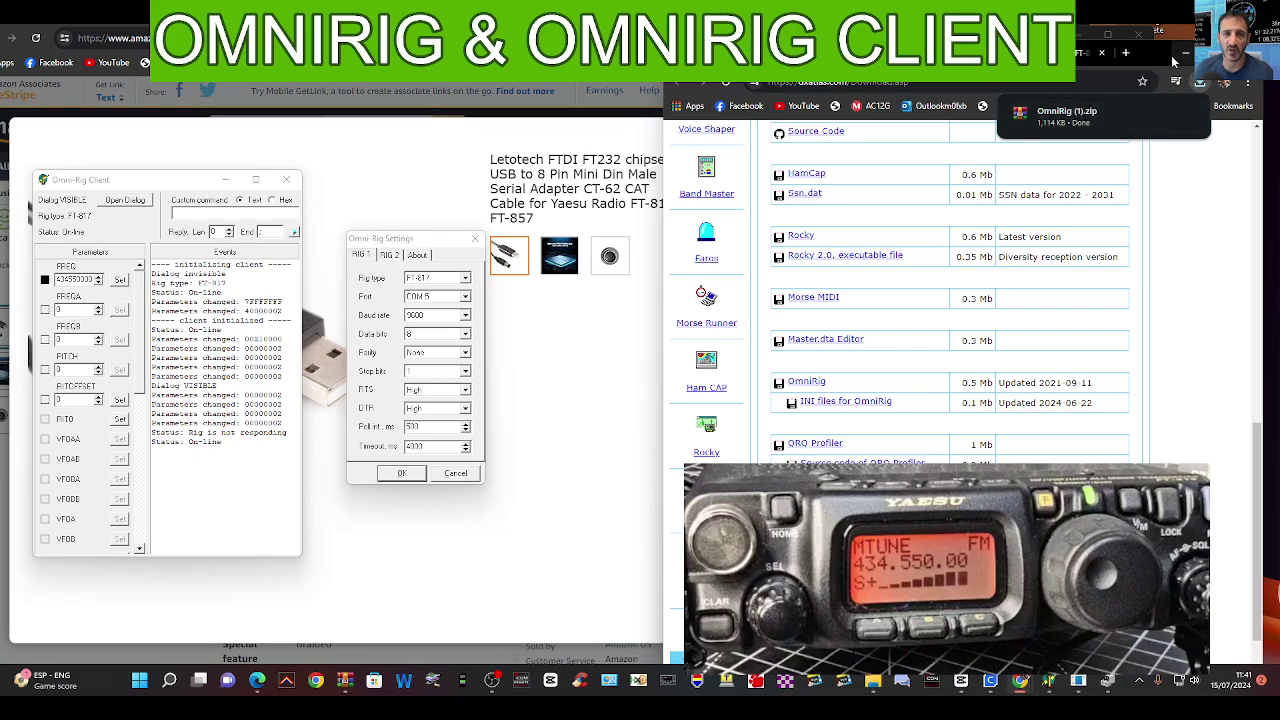
left_click_drag(1150, 62, 1100, 60)
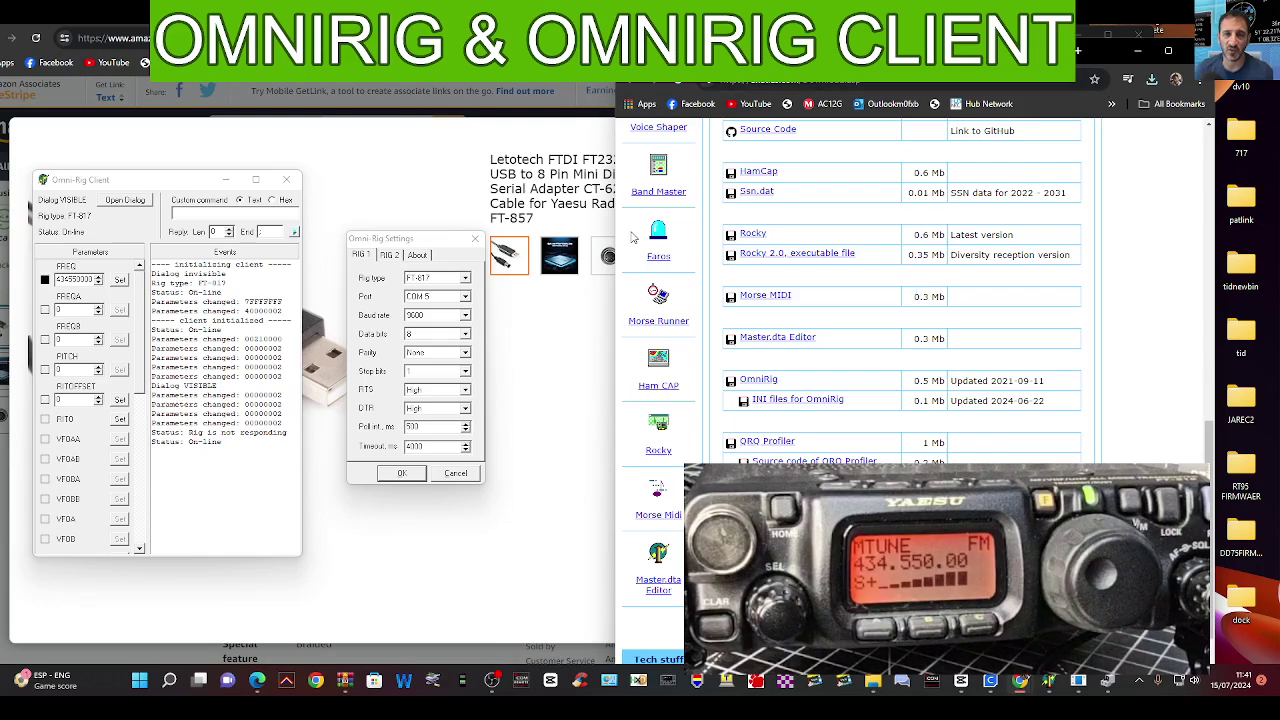
Open the downloaded OmniRig (1).zip archive and view its extraction path and options without extracting
left_click(1152, 80)
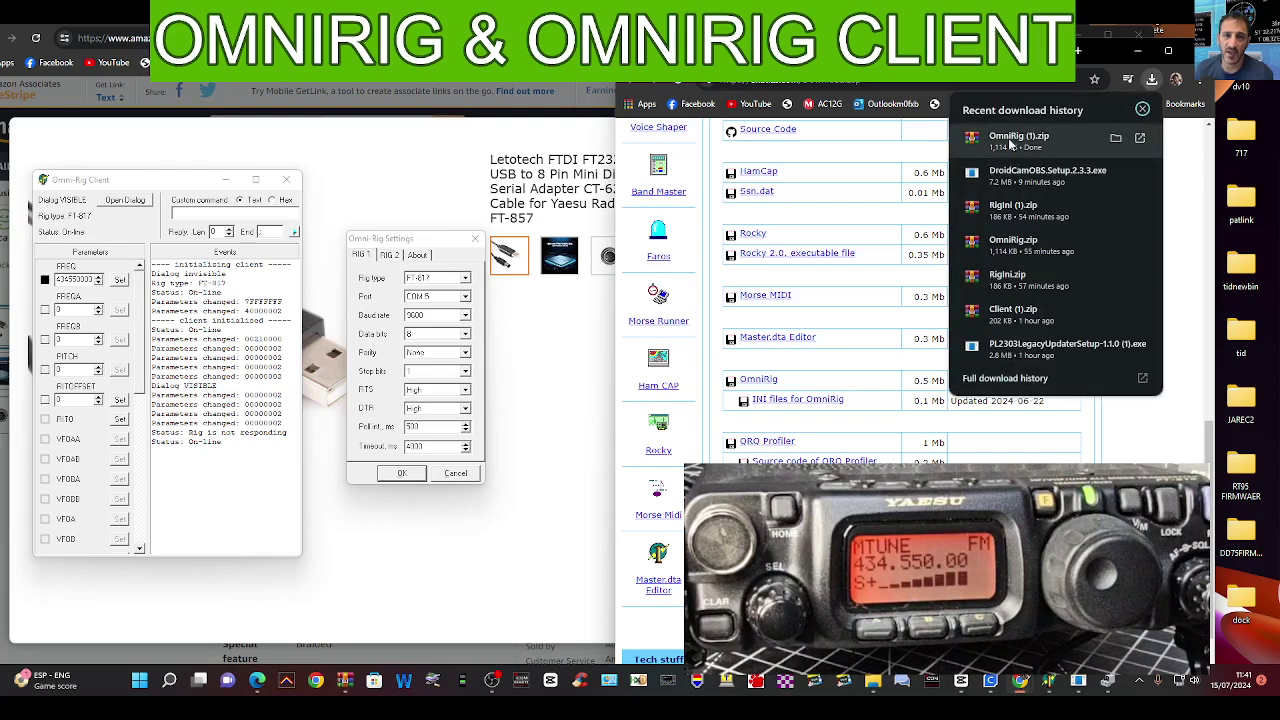
left_click(1010, 145)
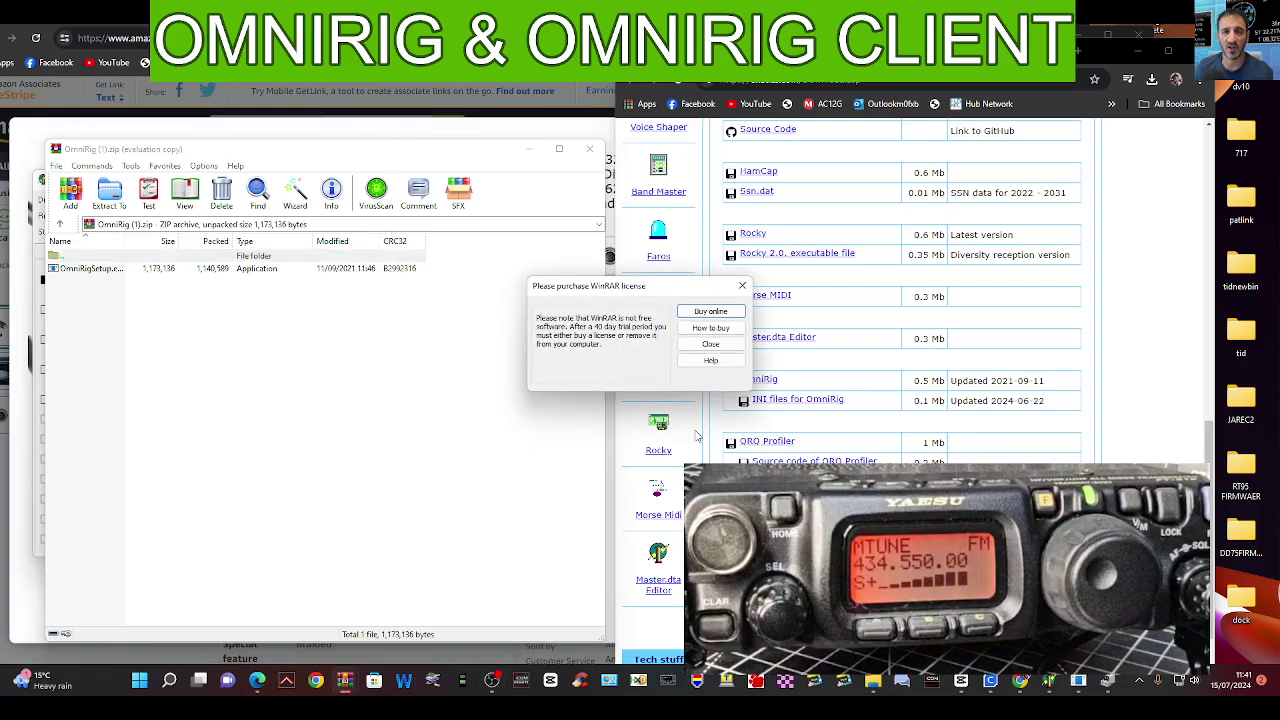
left_click(710, 343)
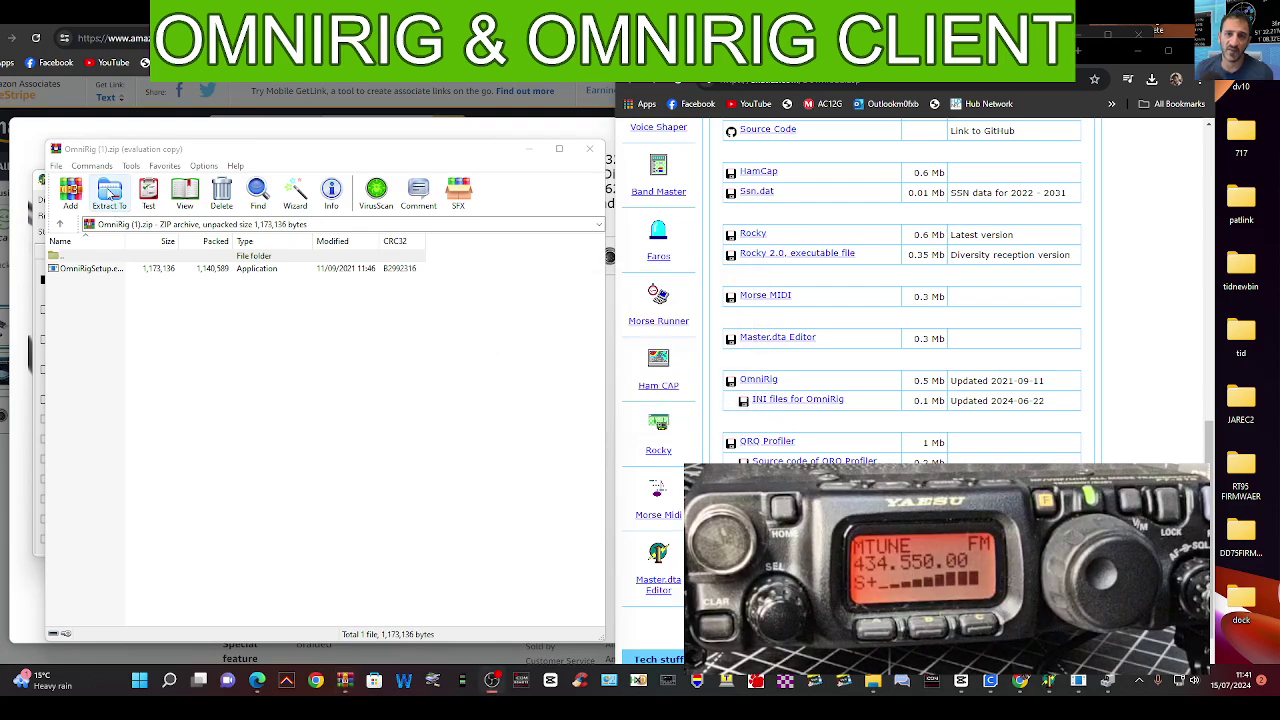
left_click(110, 195)
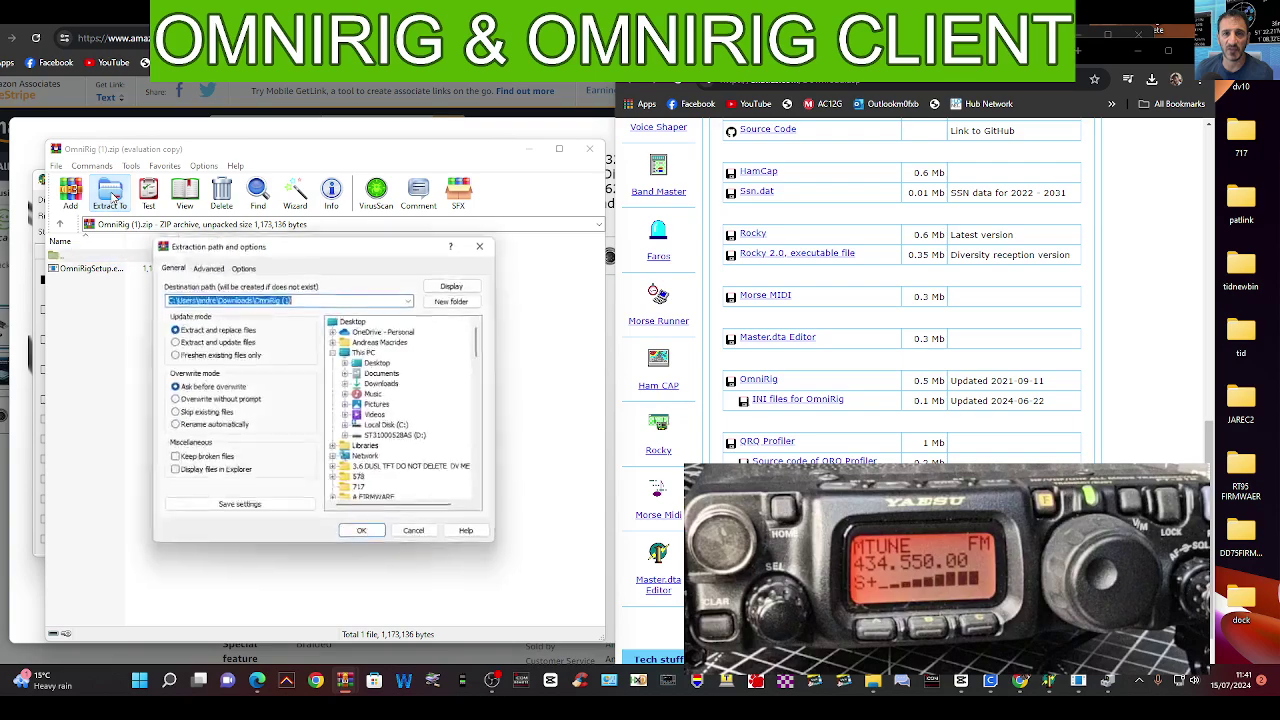
left_click(484, 249)
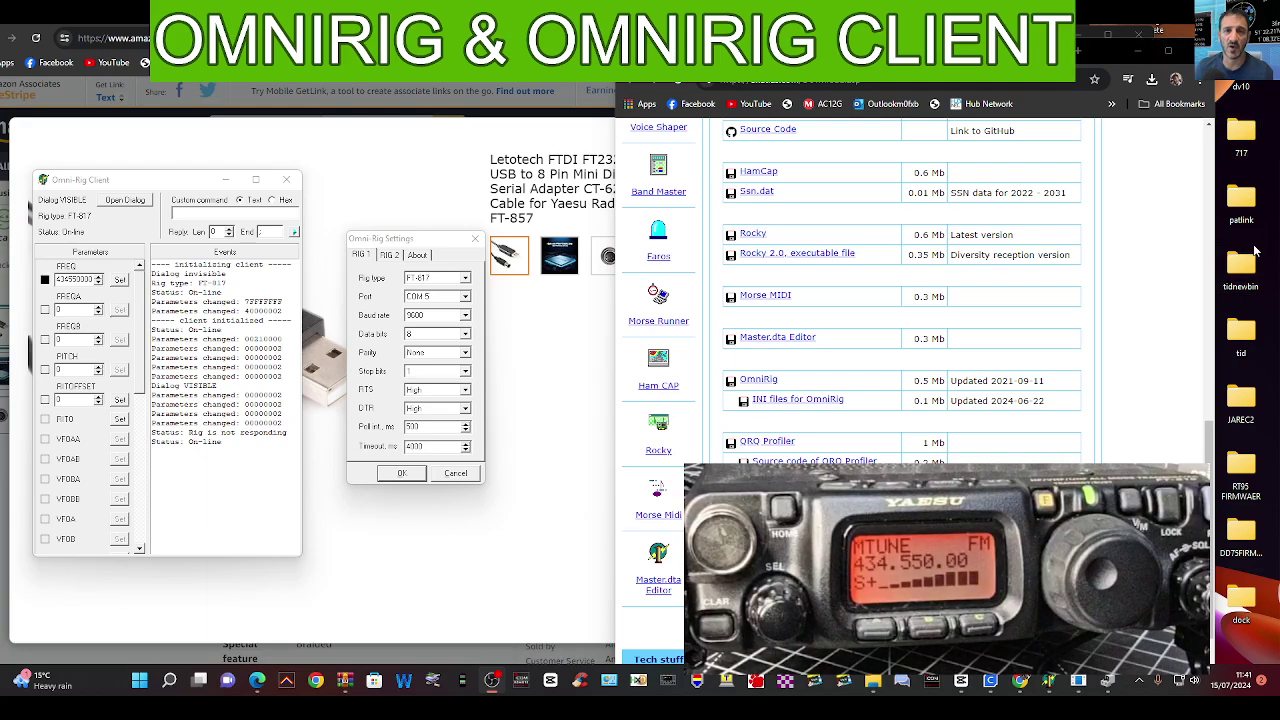
Create a new folder named 777 on the desktop
right_click(1261, 239)
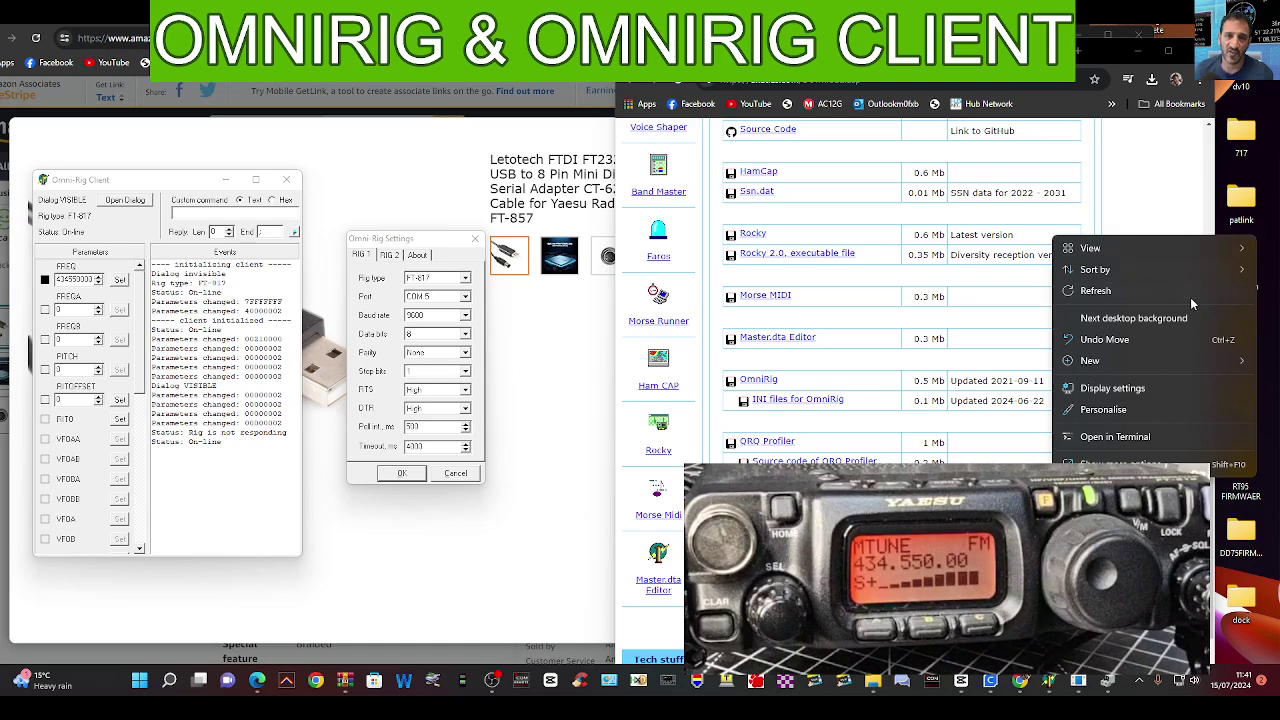
mouse_move(1122, 360)
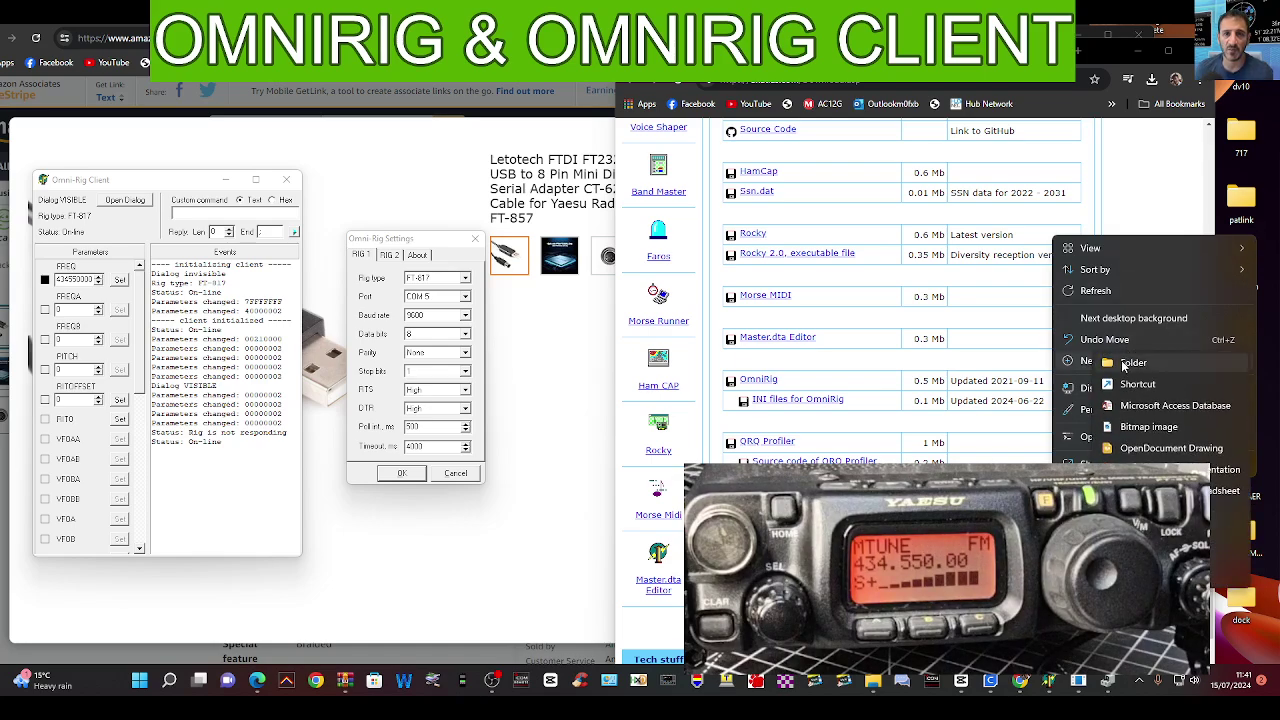
left_click(1124, 364)
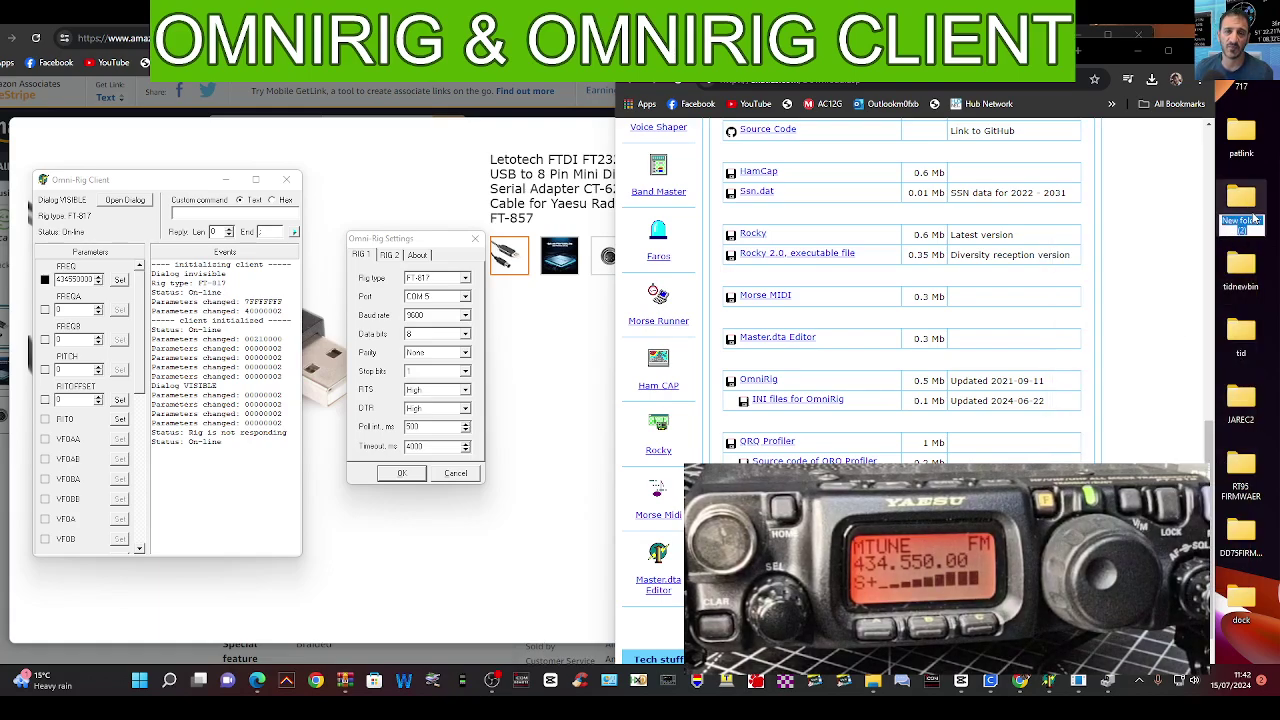
type("777")
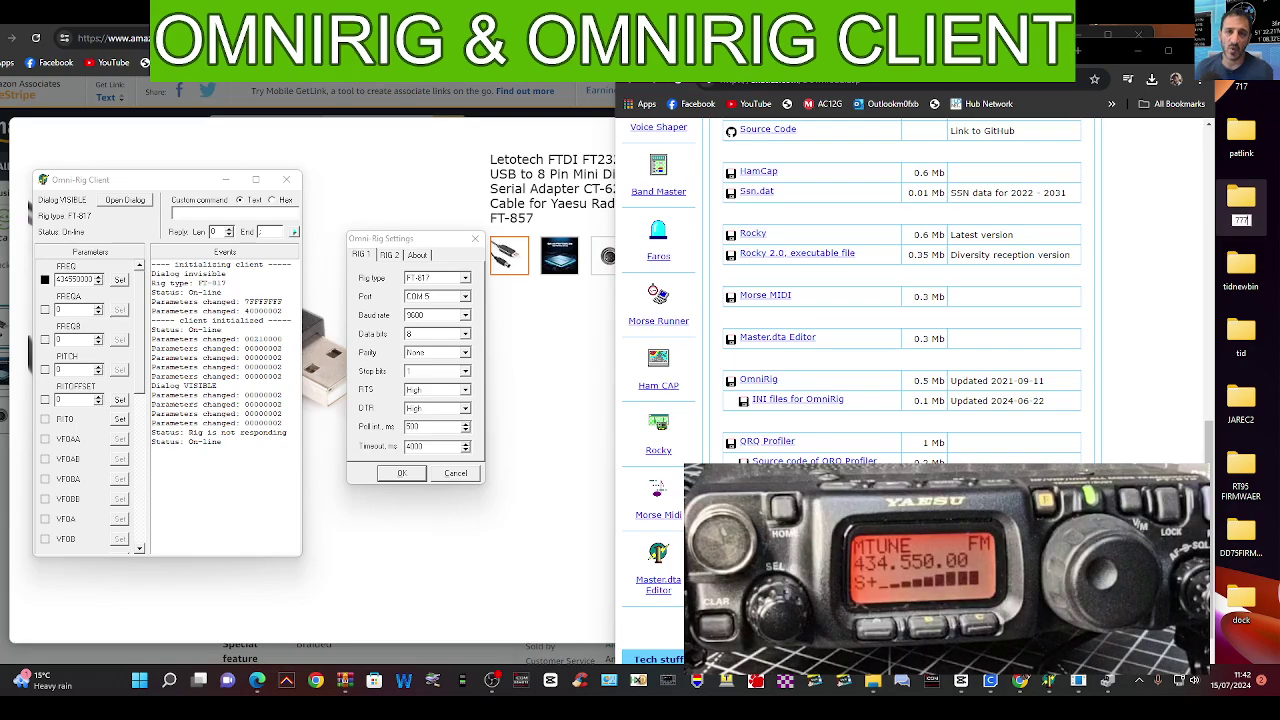
key("Return")
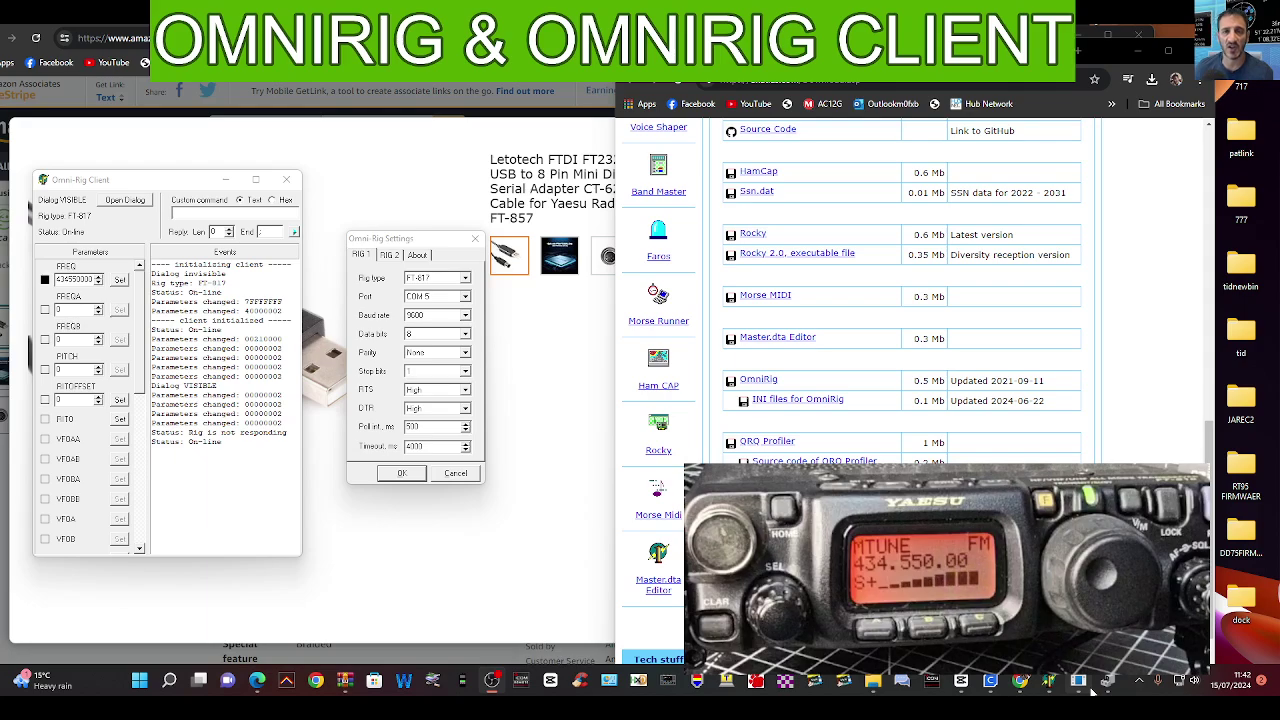
left_click(1086, 684)
left_click(641, 156)
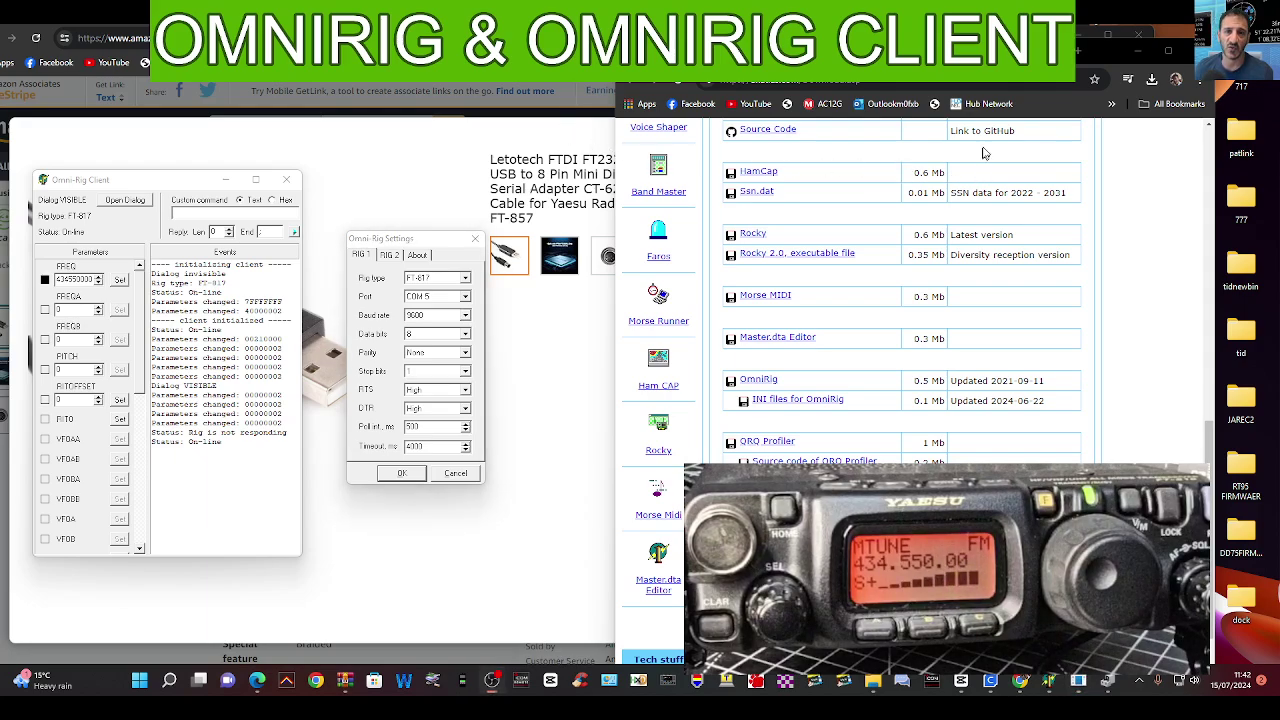
Check the rig type and port choices for RIG 1 in the Omni-Rig settings and accept the configuration
left_click_drag(430, 242, 415, 220)
left_click(450, 257)
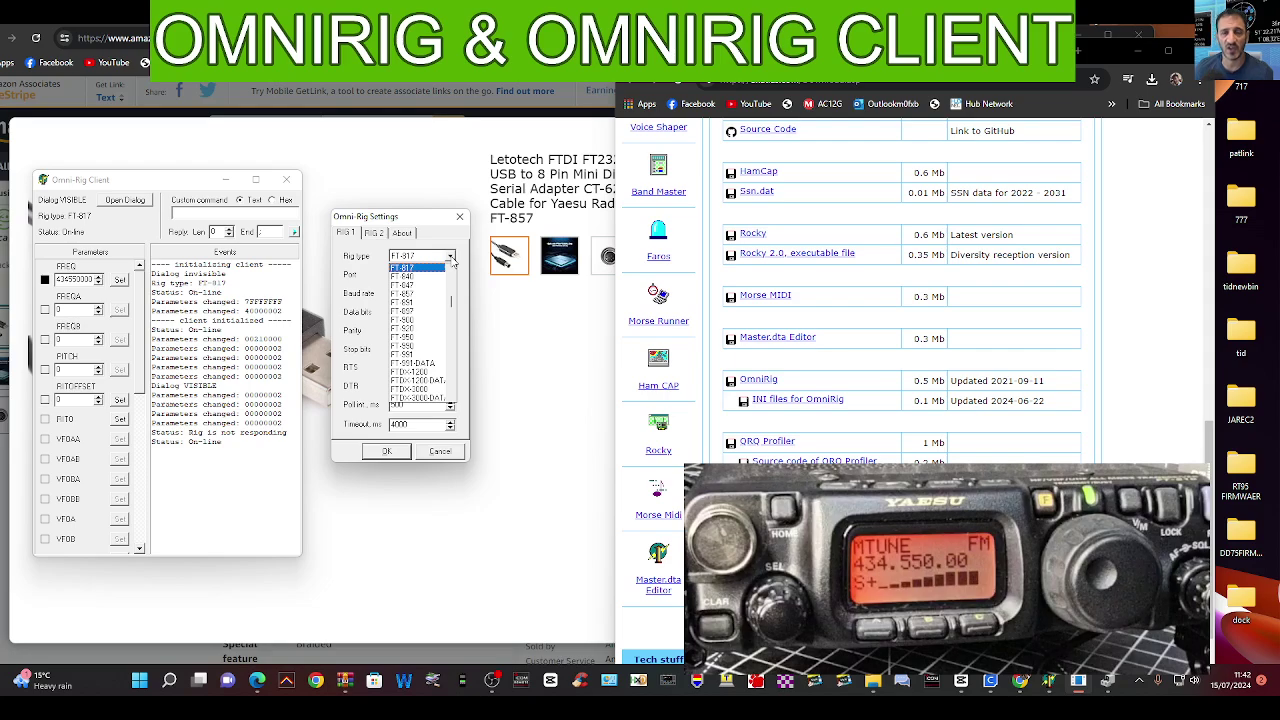
left_click(451, 258)
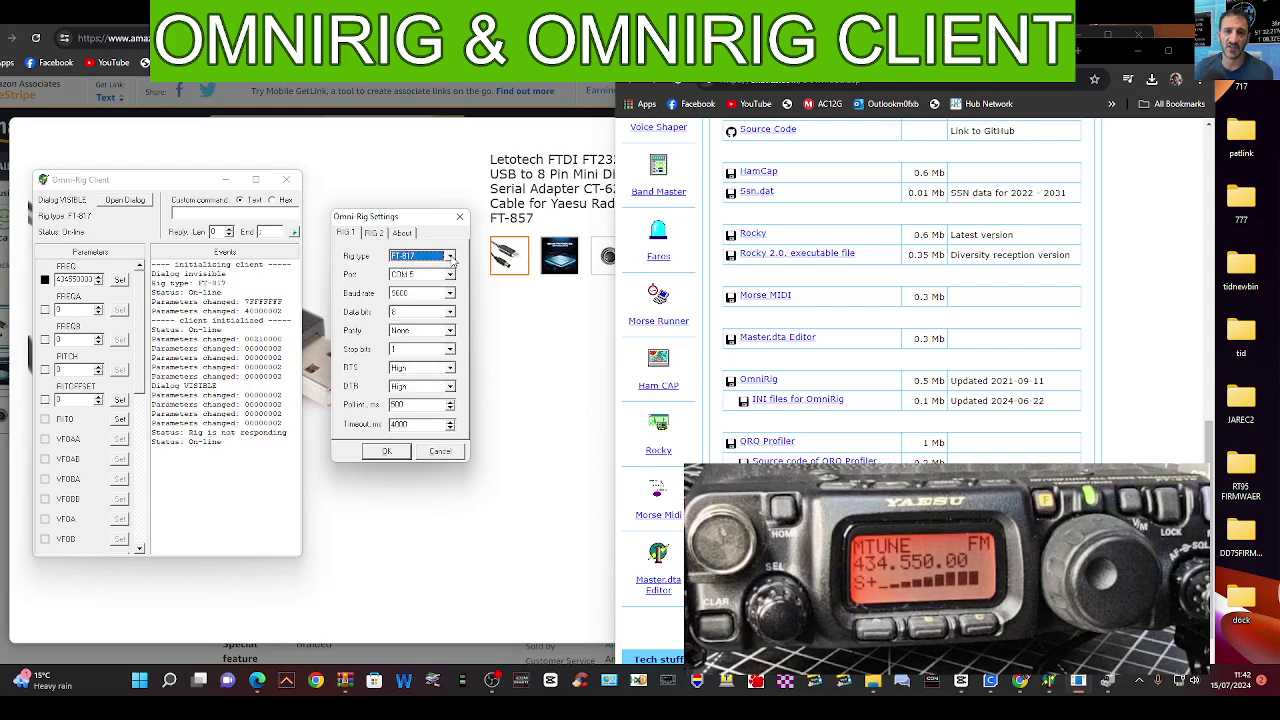
left_click(451, 275)
left_click(451, 275)
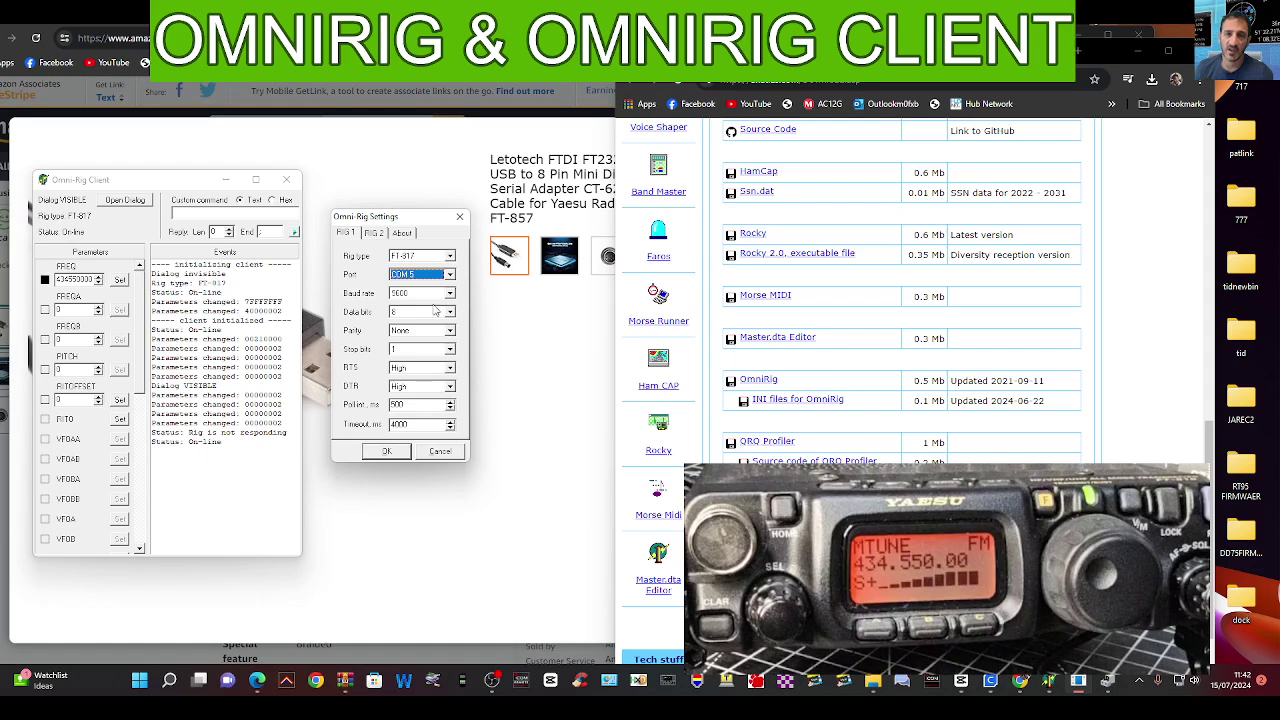
left_click(387, 452)
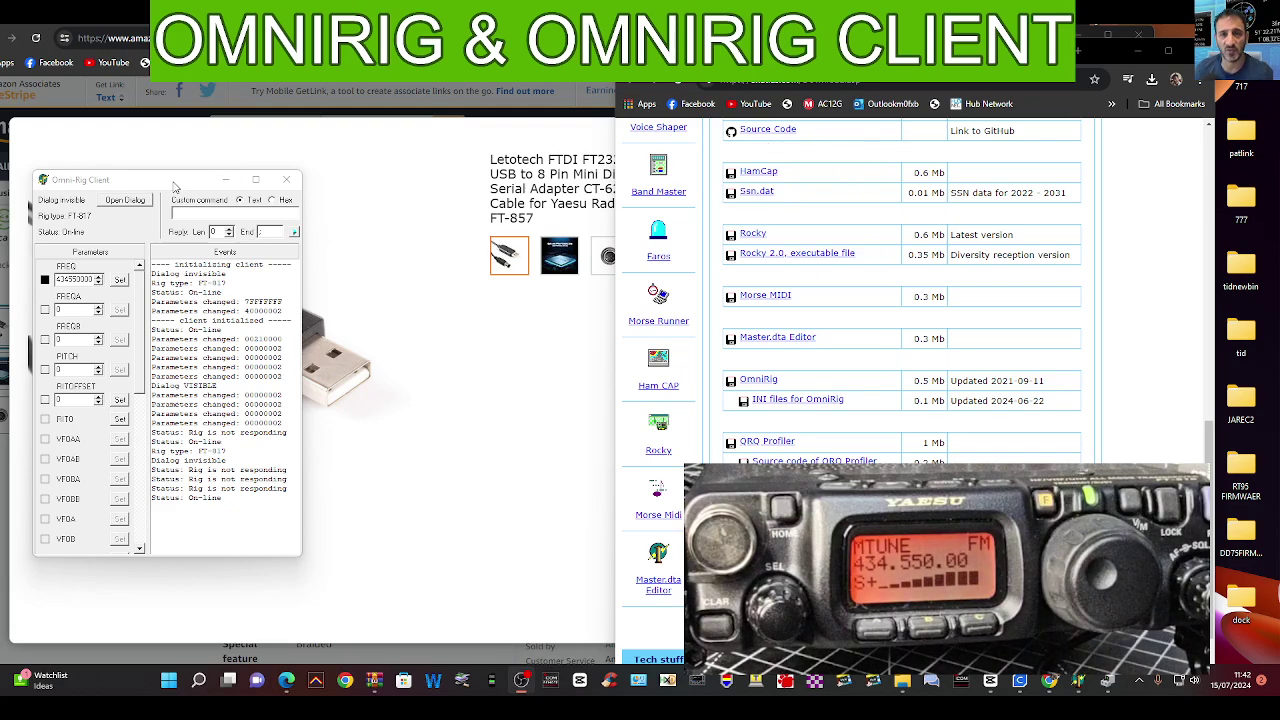
Reopen the Omni-Rig settings from the client and place the dialog clear of the client window
left_click_drag(173, 182, 220, 193)
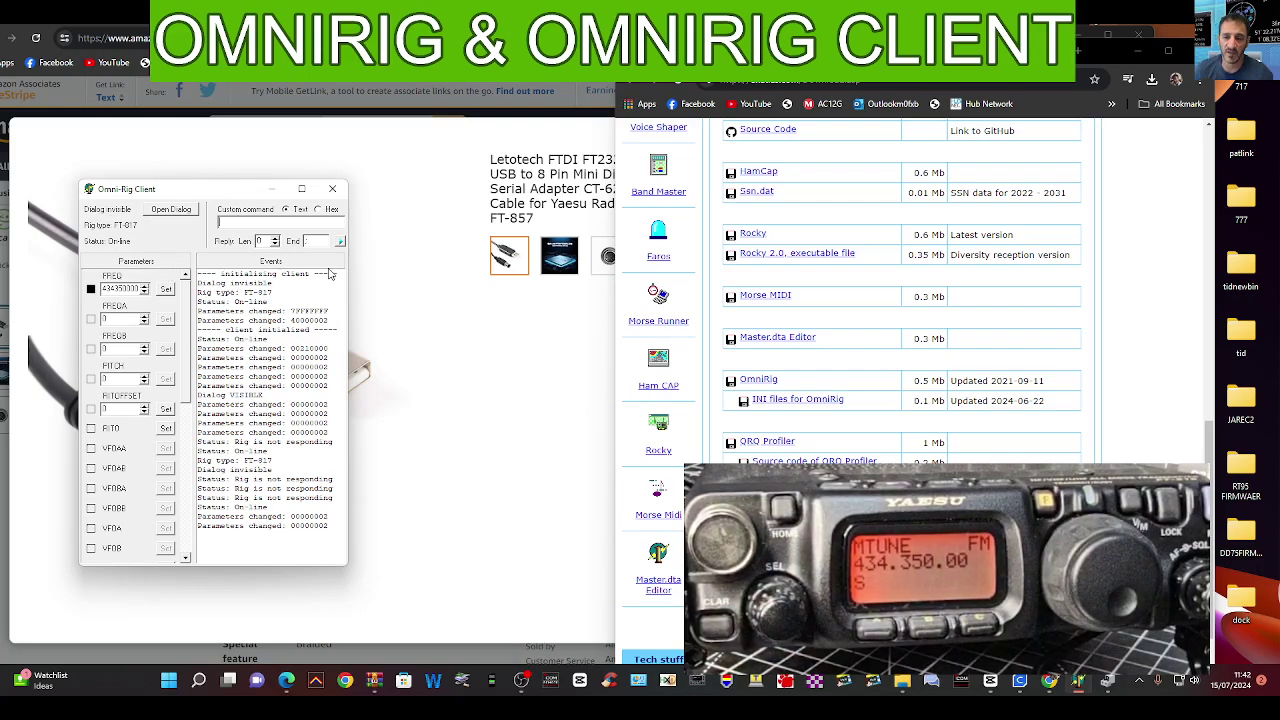
left_click(928, 152)
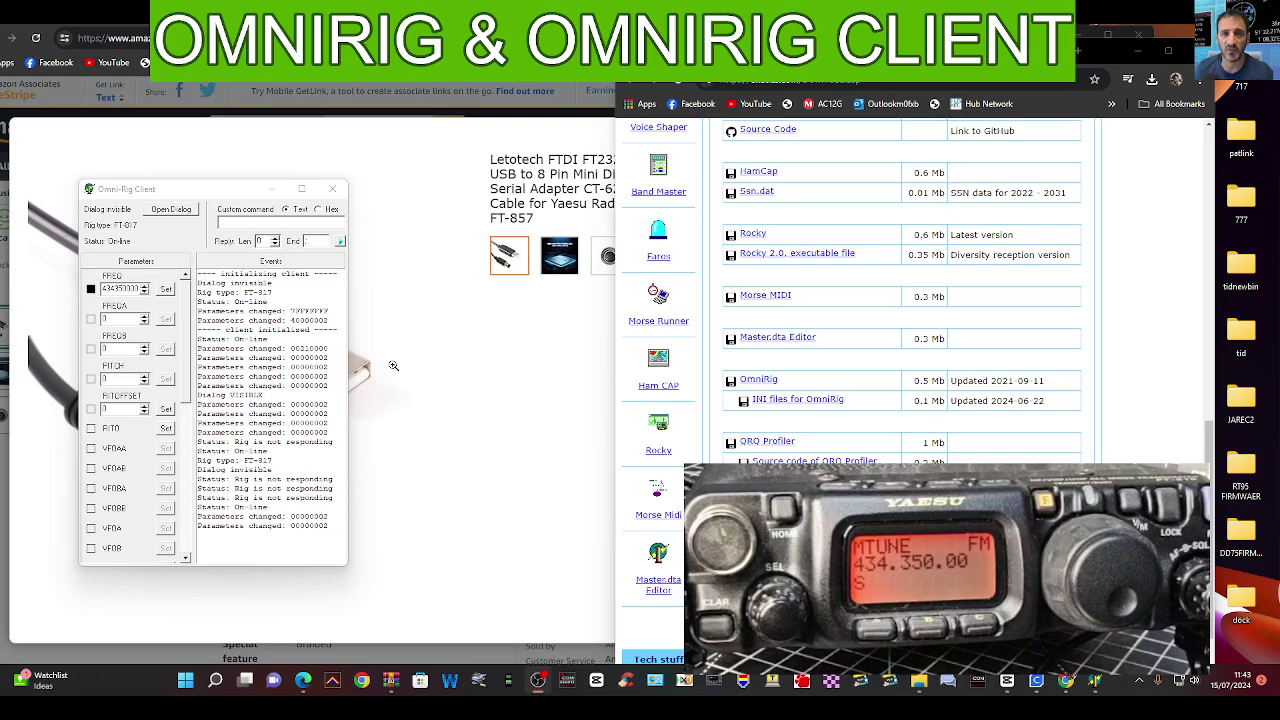
left_click(170, 210)
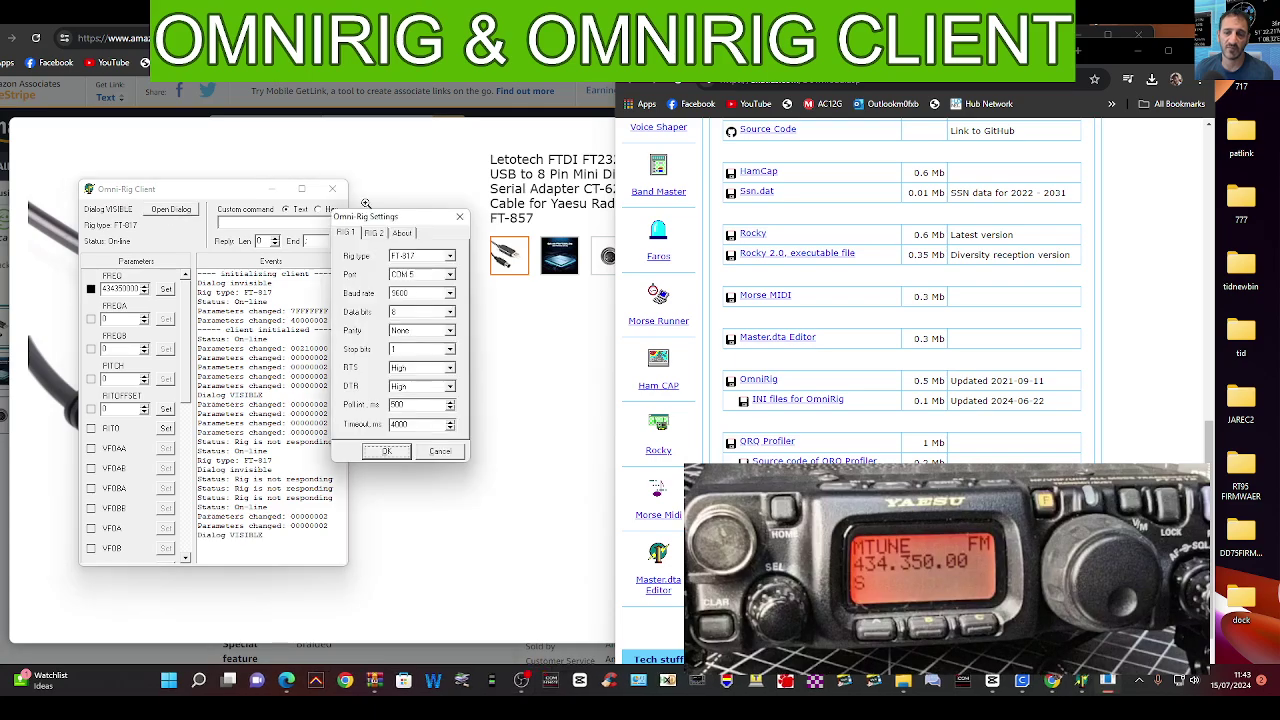
left_click_drag(368, 214, 414, 212)
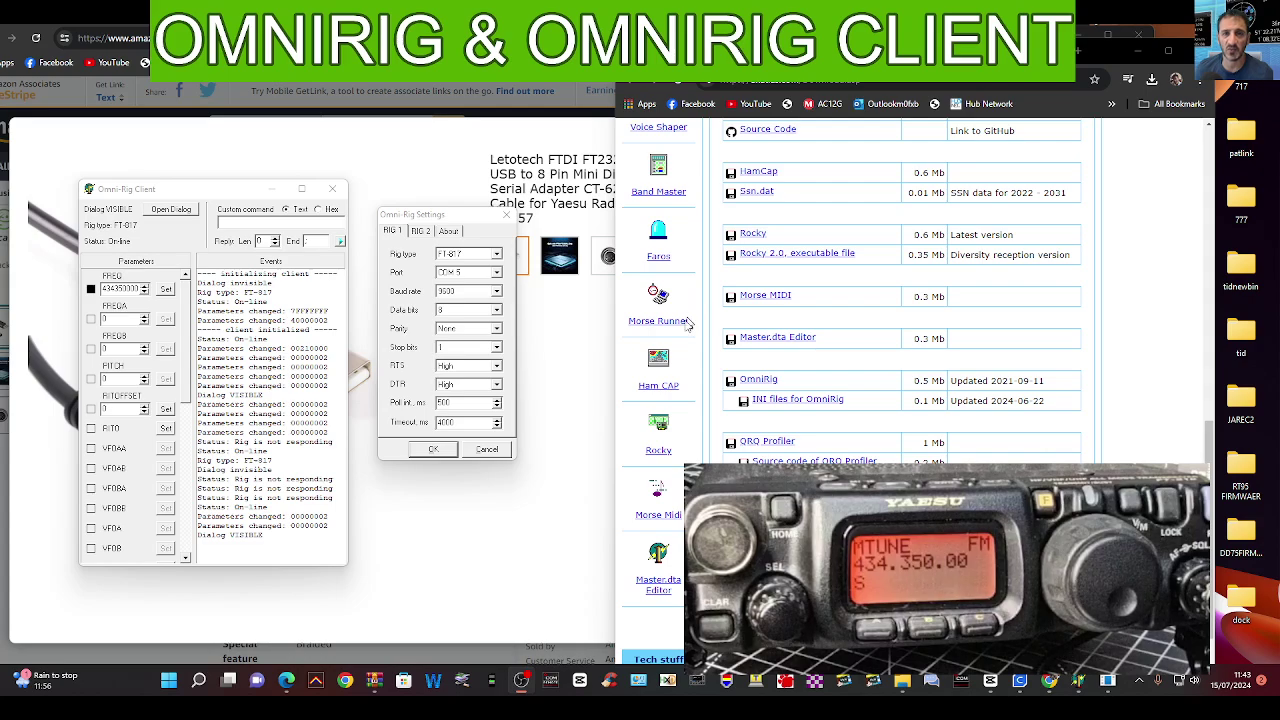
left_click_drag(460, 218, 461, 220)
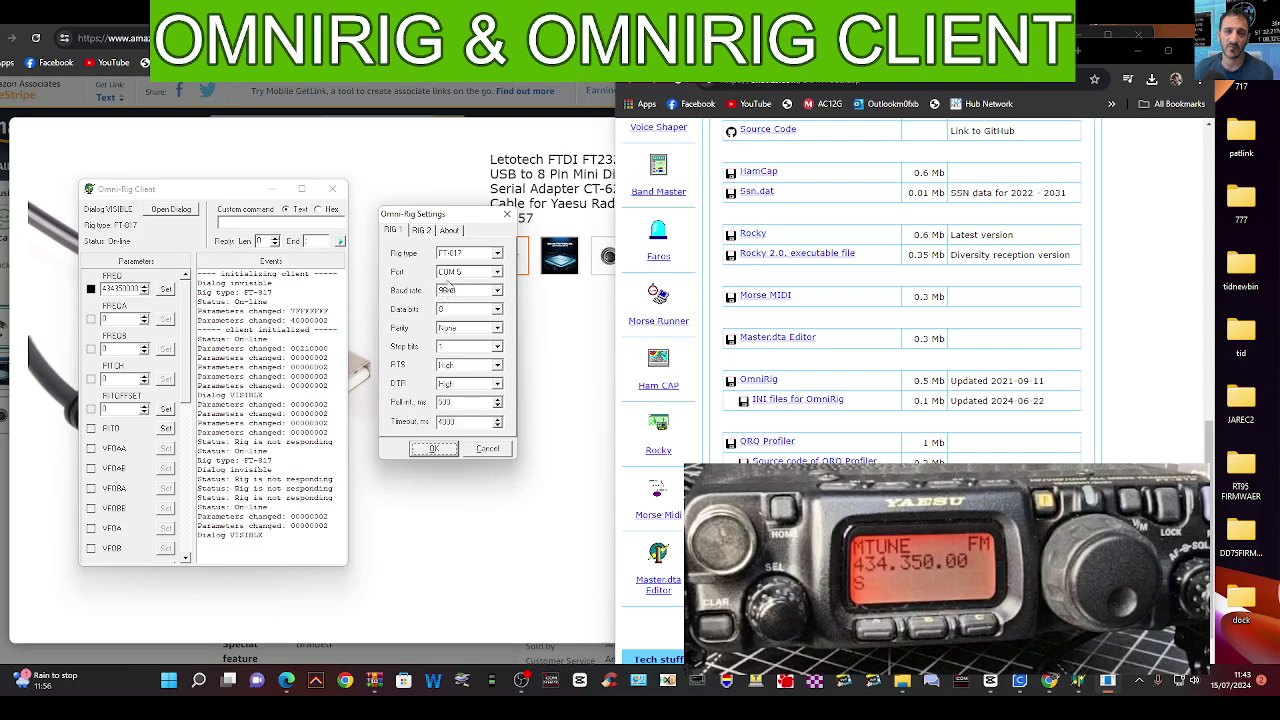
Set the rig type of RIG 2 to IC-7000
left_click(423, 232)
left_click(395, 238)
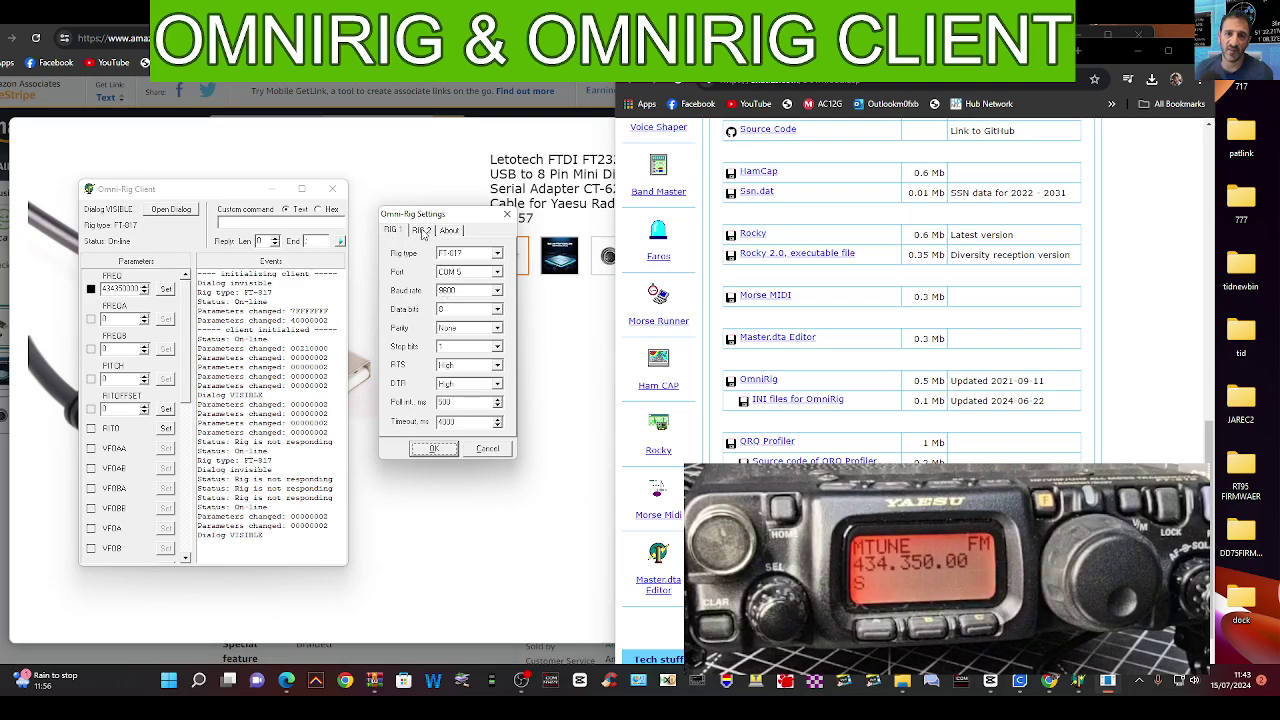
left_click(423, 232)
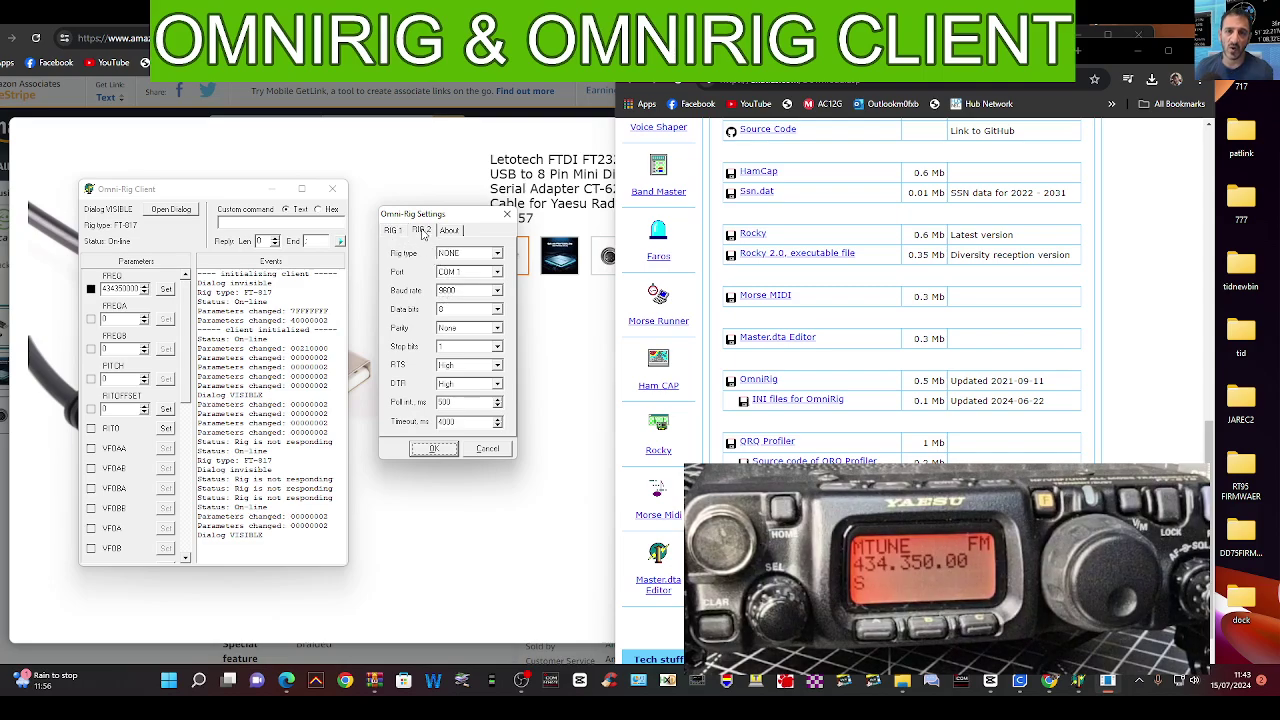
left_click(497, 256)
scroll(502, 318, "down", 10)
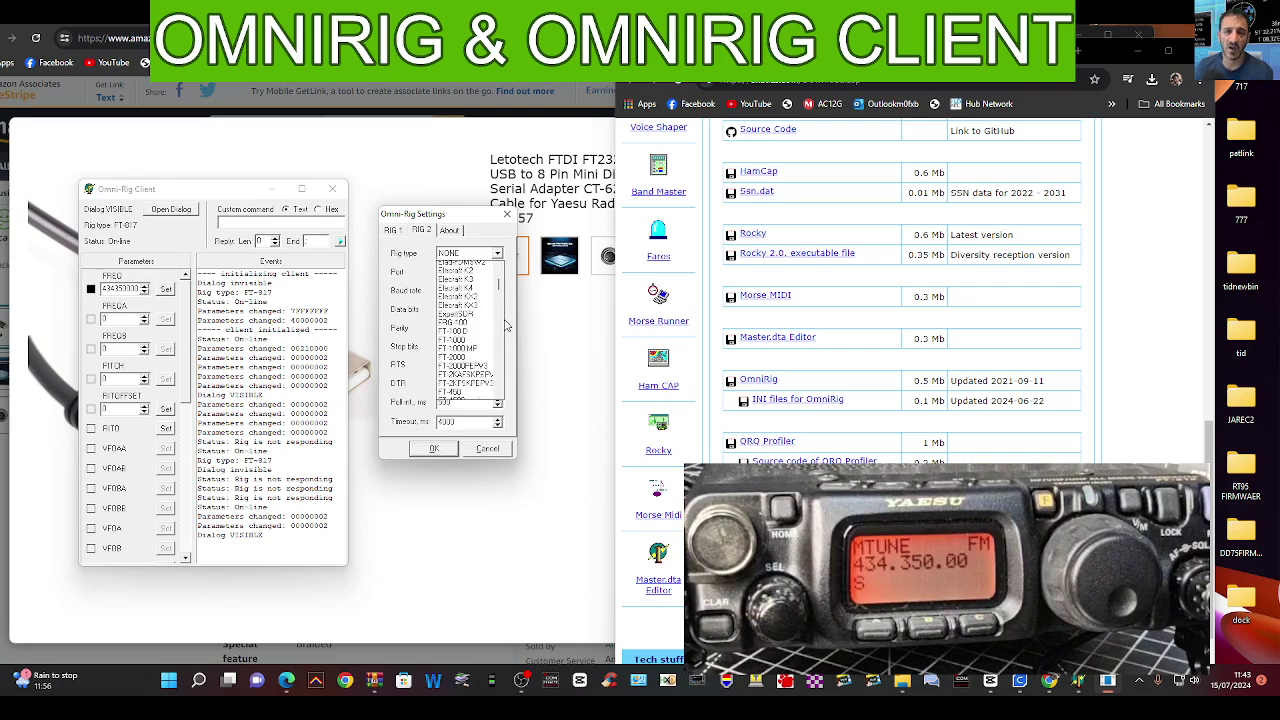
scroll(480, 323, "up", 10)
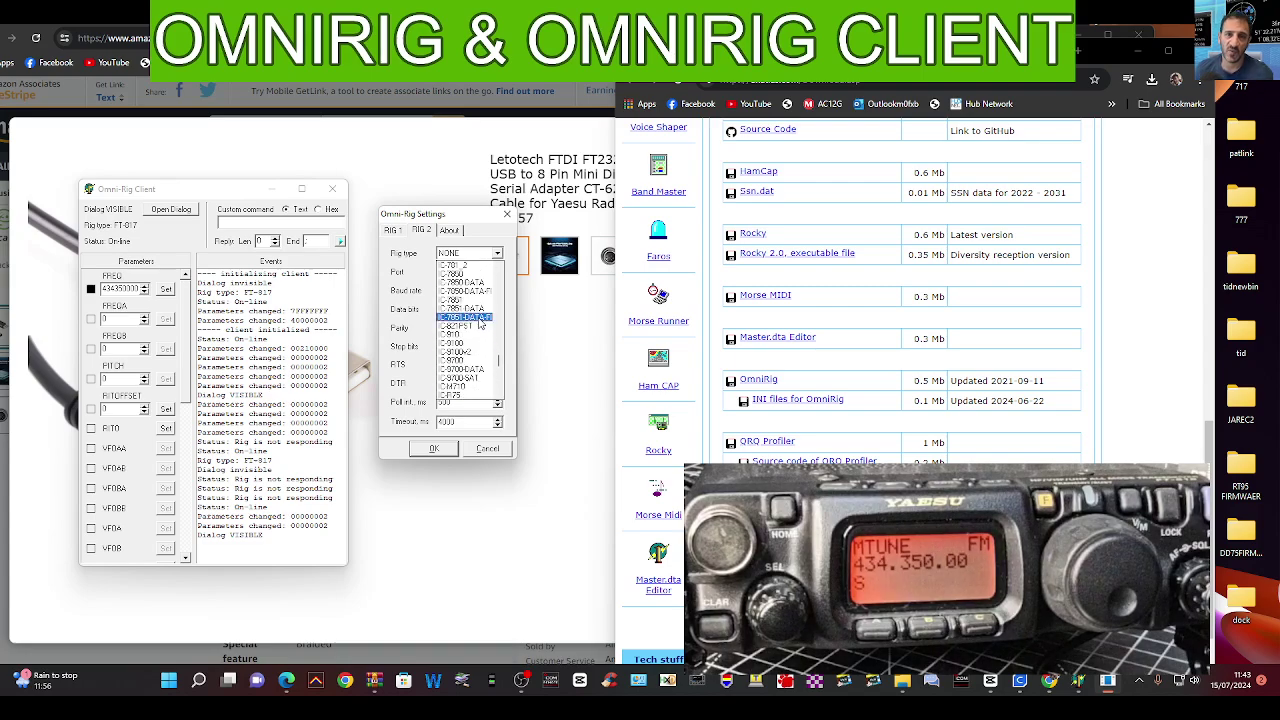
scroll(479, 323, "up", 3)
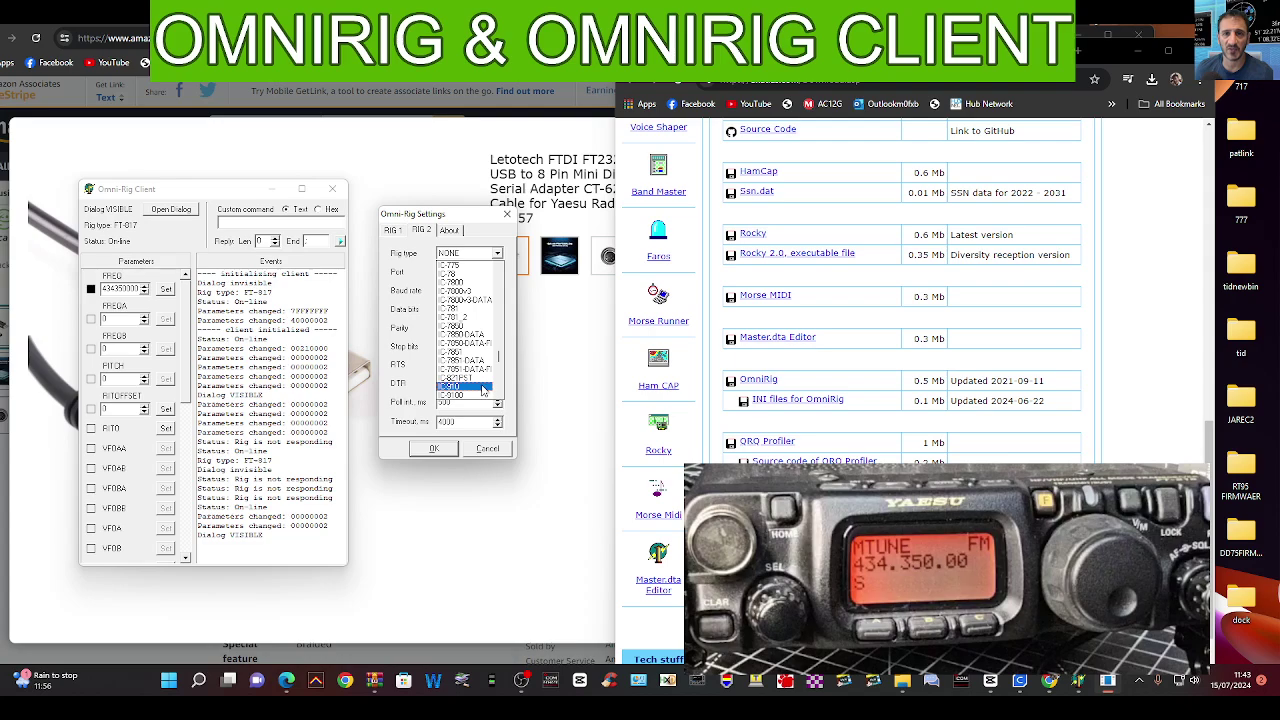
left_click(477, 284)
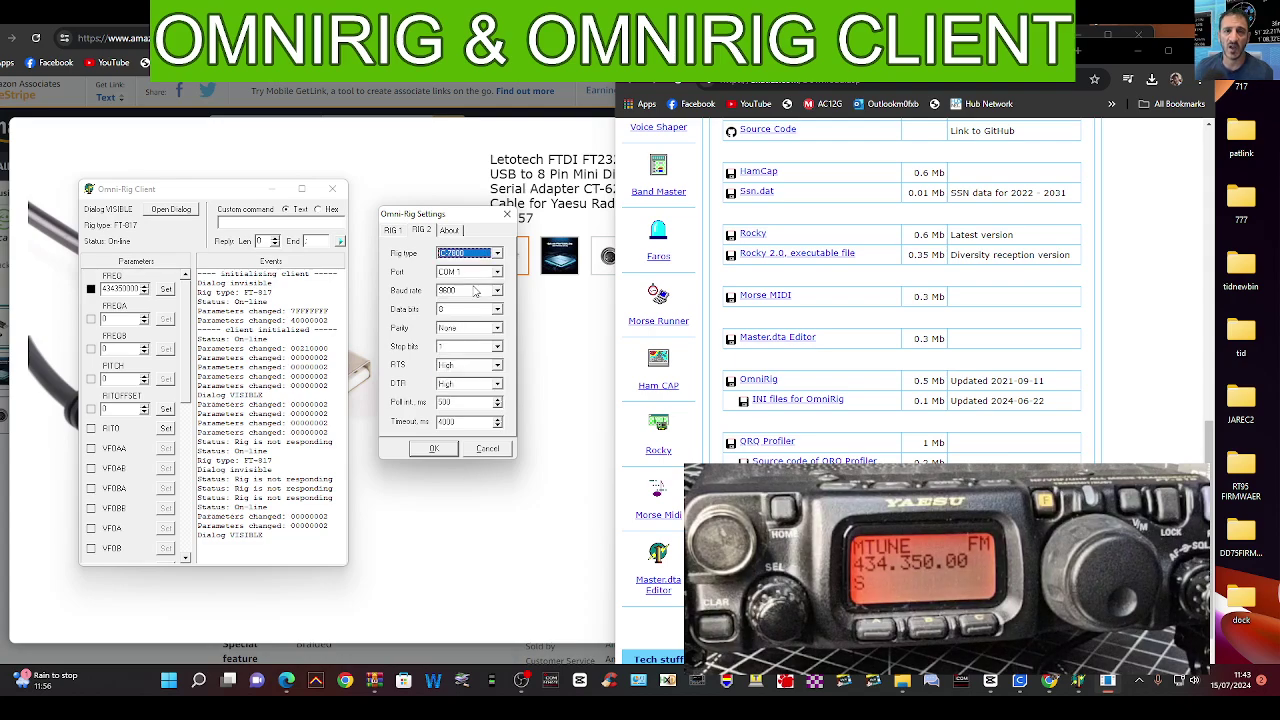
Set the RIG 2 port to COM 3 and its baud rate to 2400
left_click(497, 272)
left_click(480, 303)
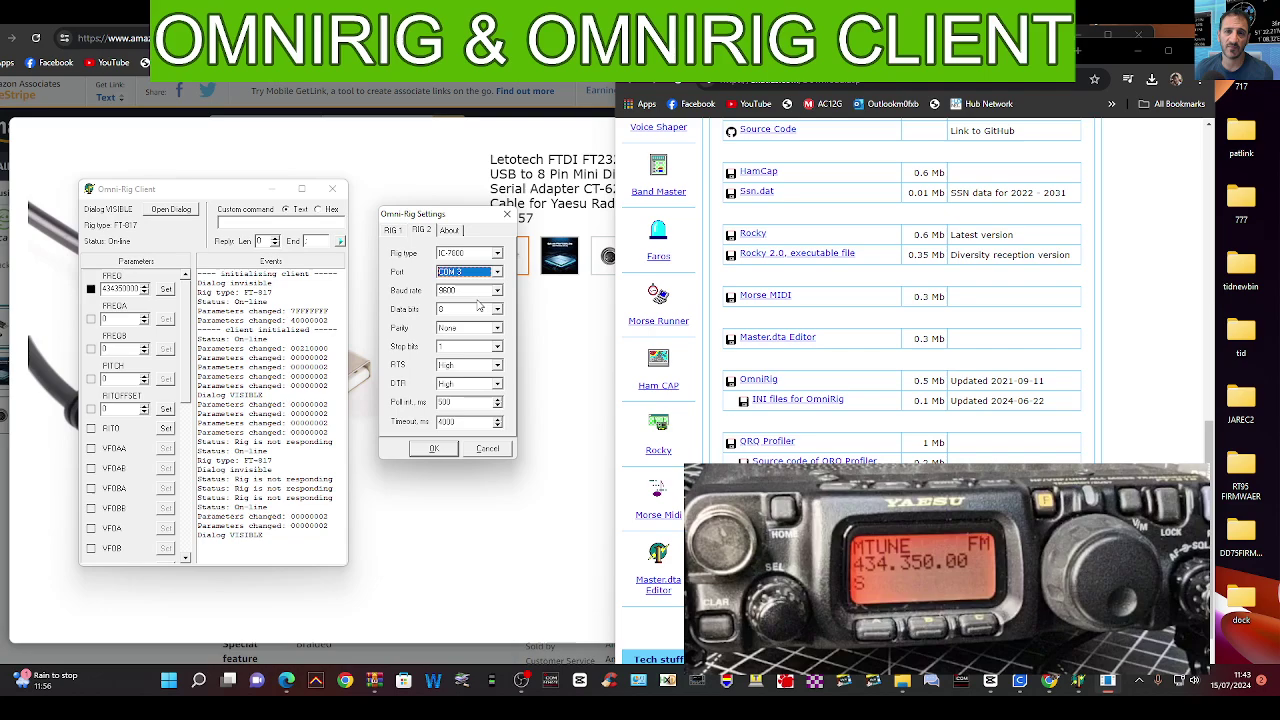
left_click(500, 290)
scroll(470, 320, "up", 3)
left_click(465, 340)
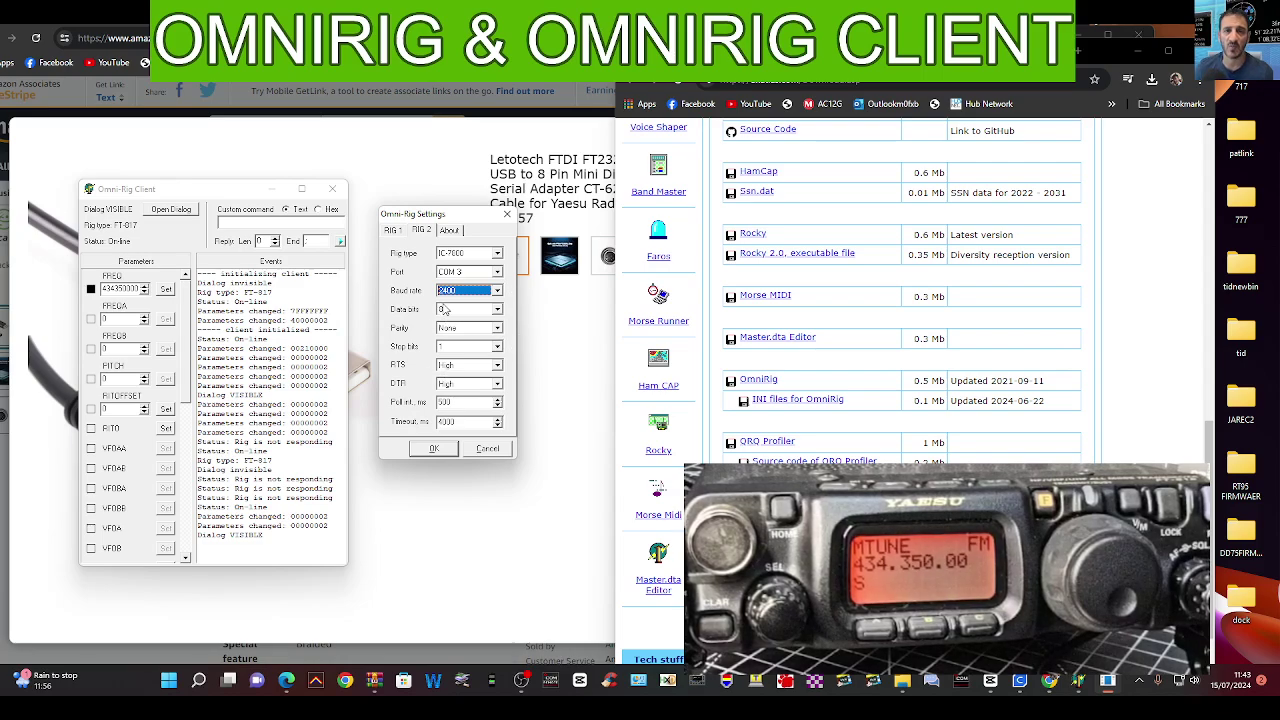
Compare the RIG 1 settings with the RIG 2 settings in the Omni-Rig dialog
left_click(393, 232)
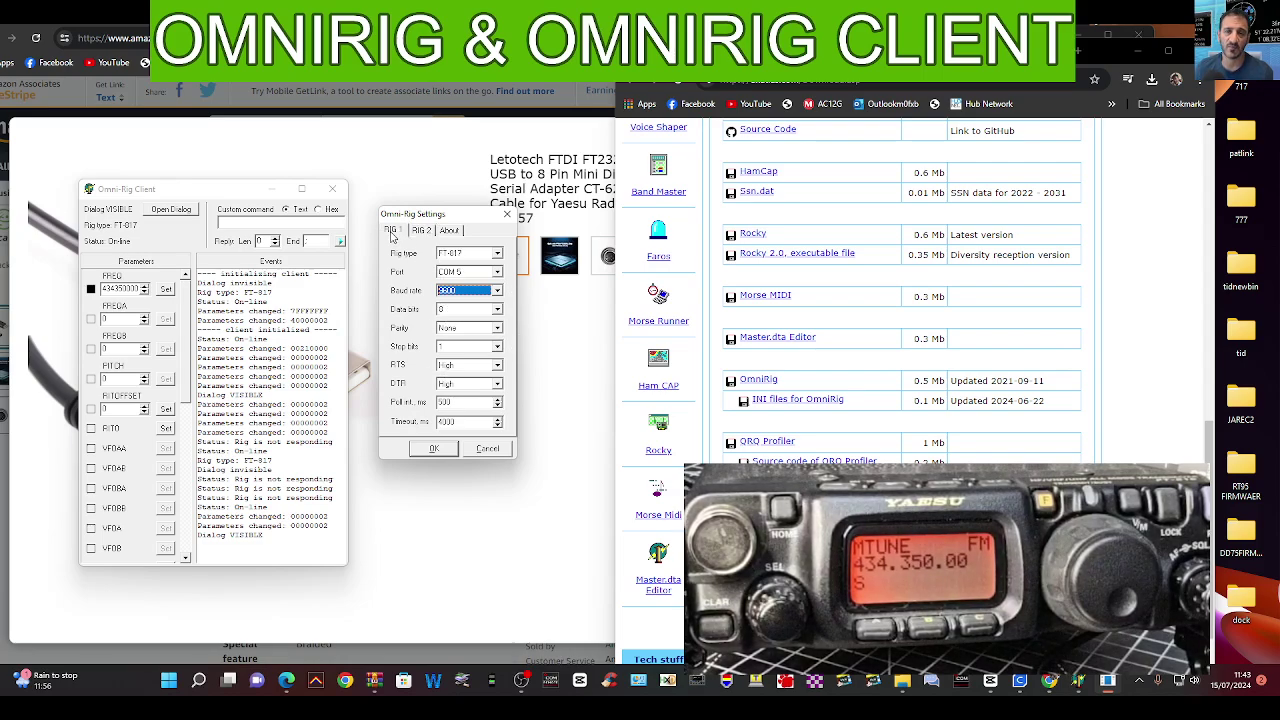
left_click(392, 233)
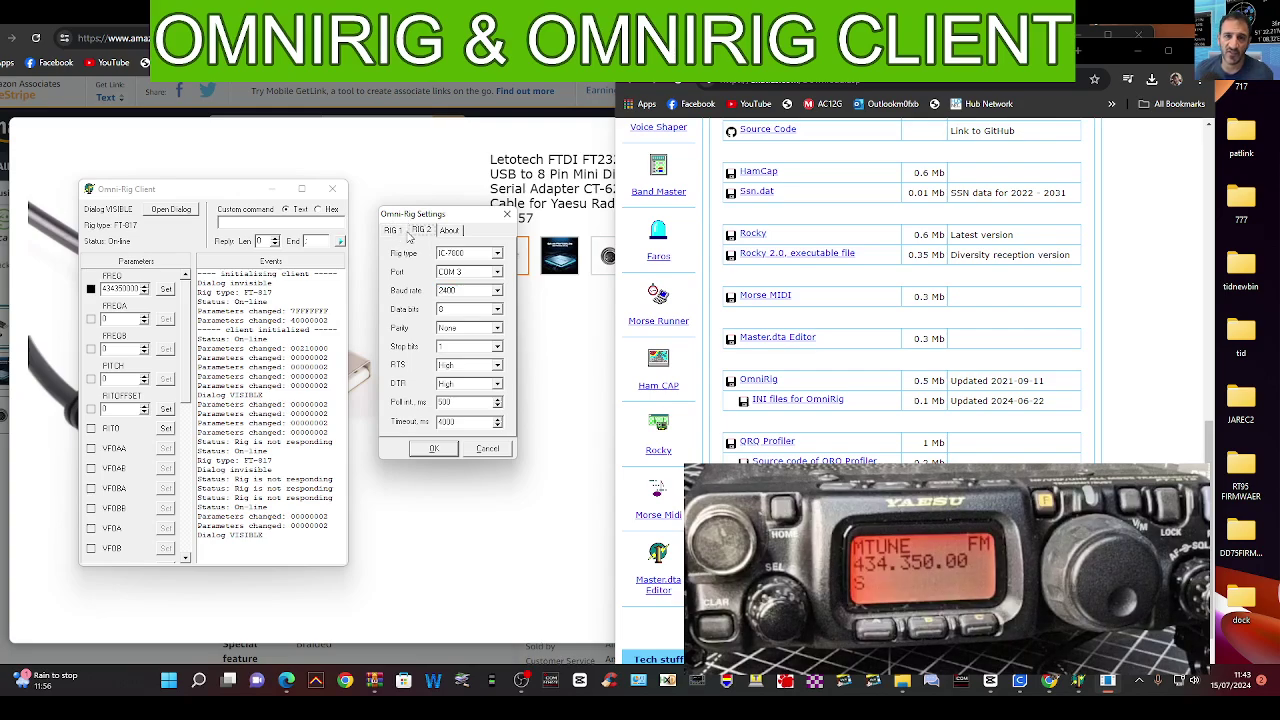
left_click(526, 495)
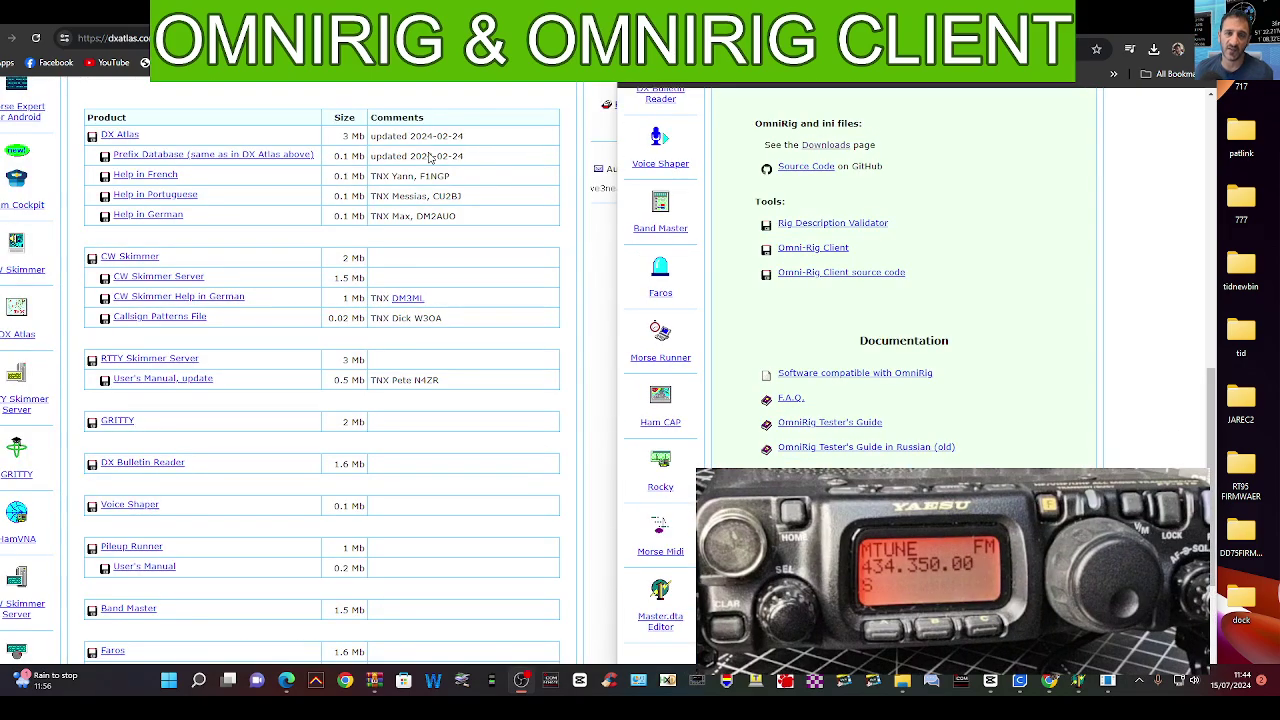
Download Omni-Rig Client from the OmniRig tools list and open the Client (2).zip archive, dismissing the WinRAR notice
left_click(805, 252)
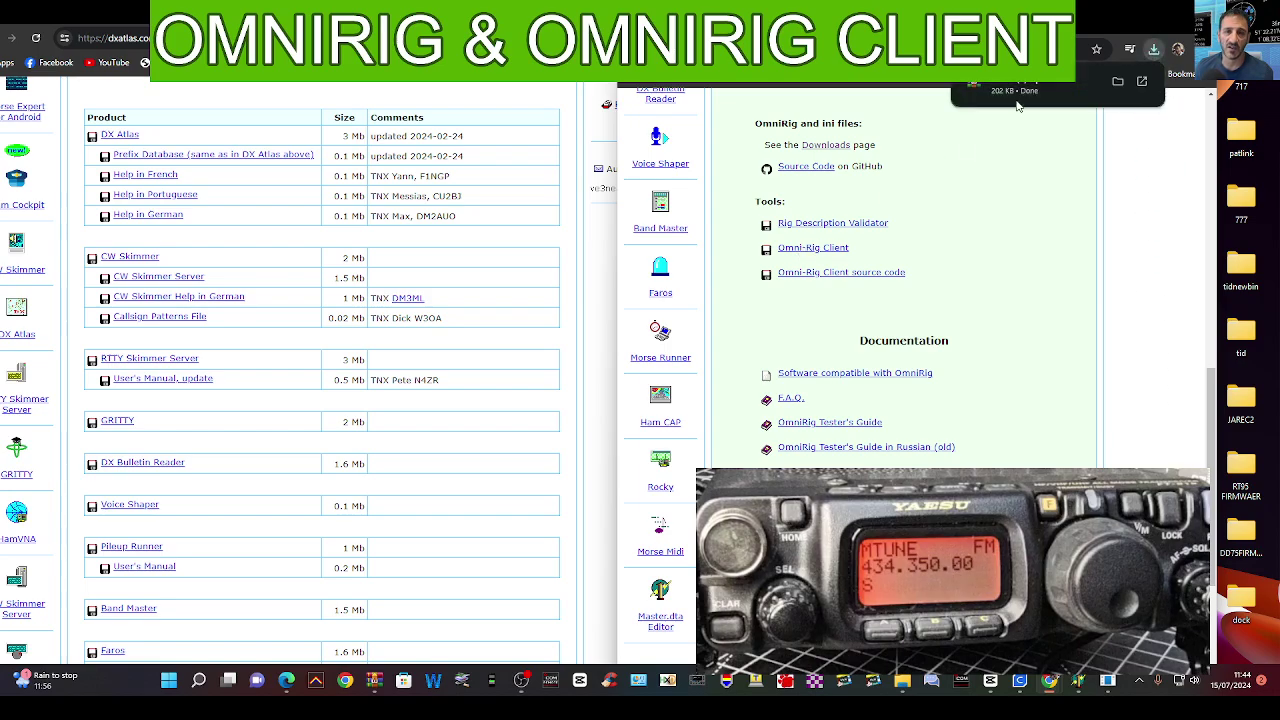
left_click(1015, 88)
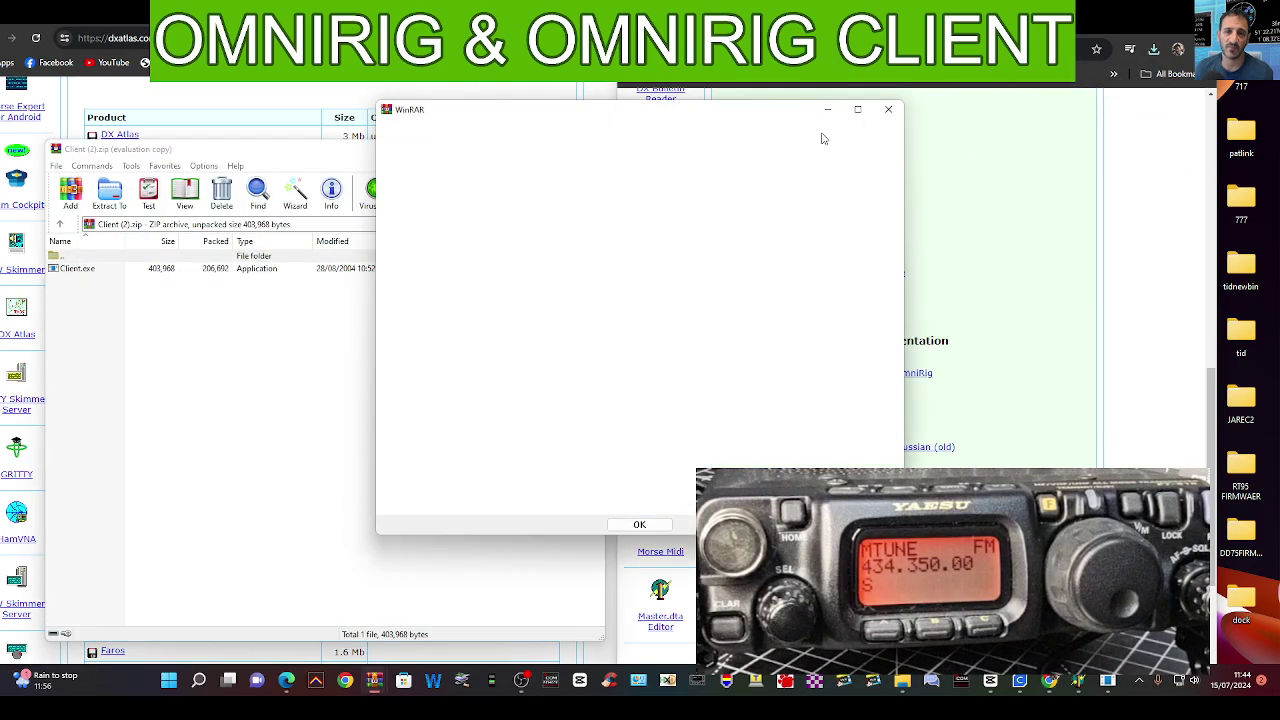
left_click(888, 109)
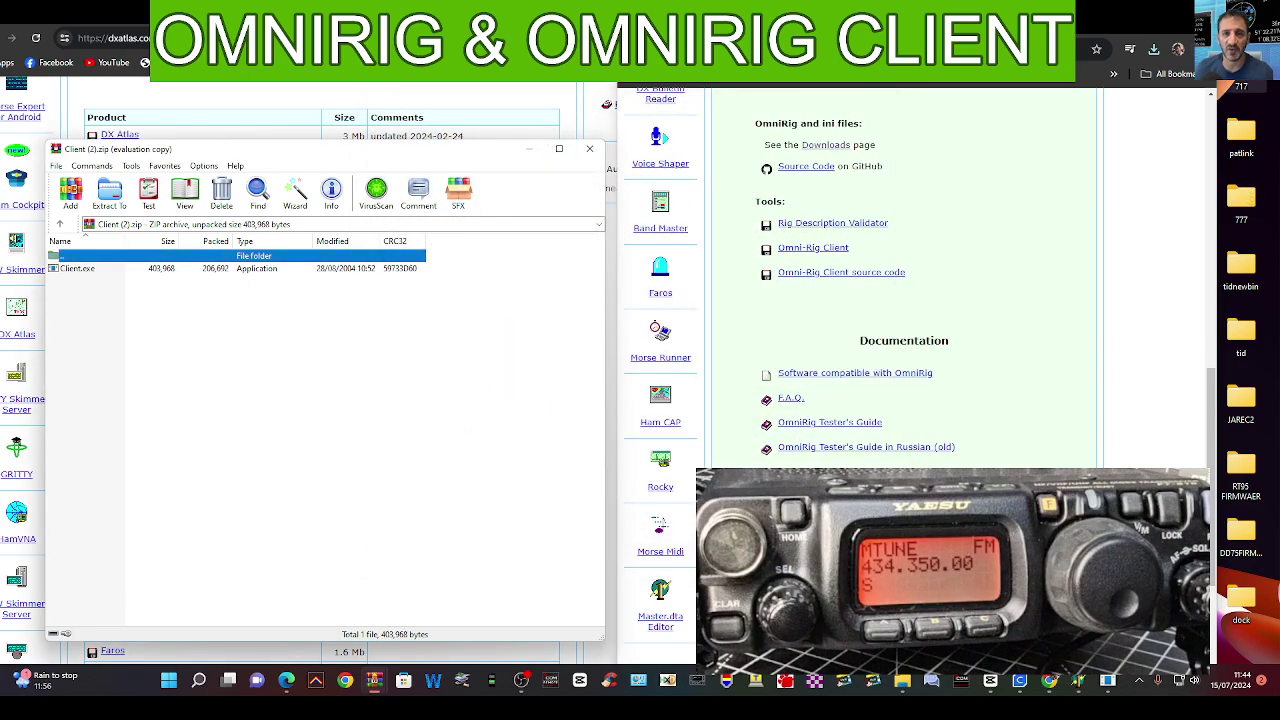
Run Client from the 717 folder and dismiss the Omni-Rig Client window
left_click(902, 680)
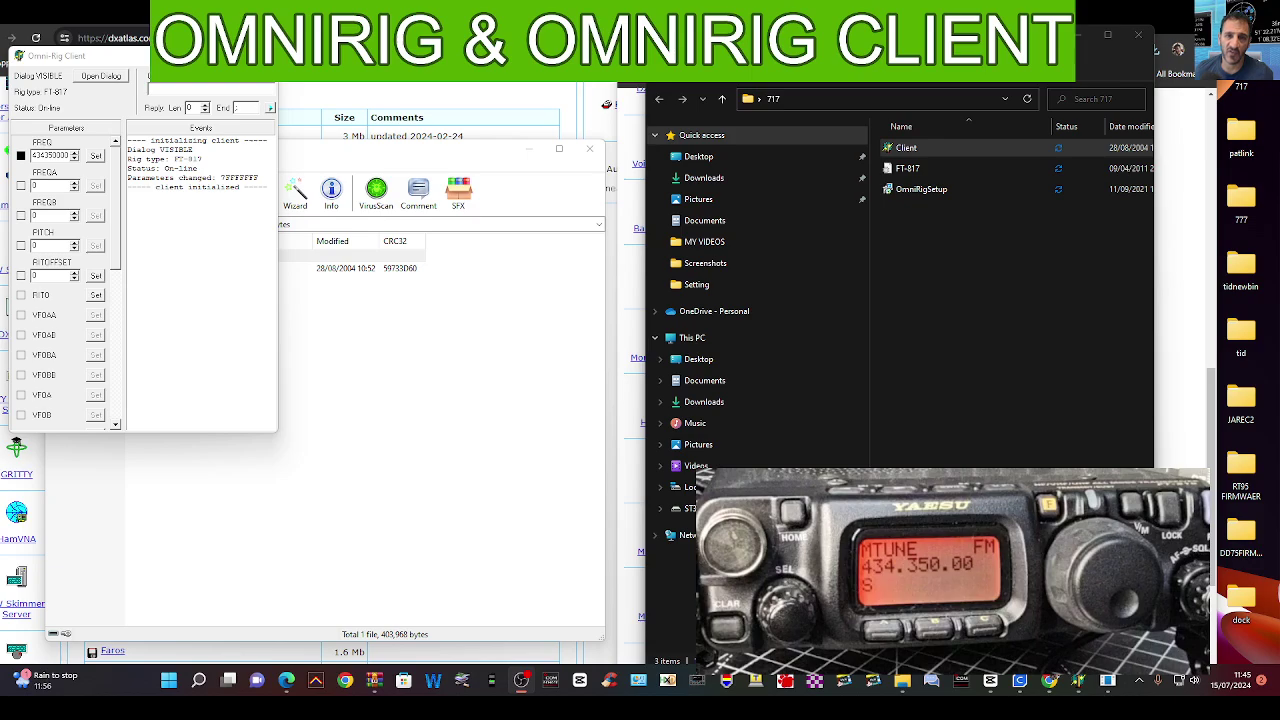
left_click(265, 55)
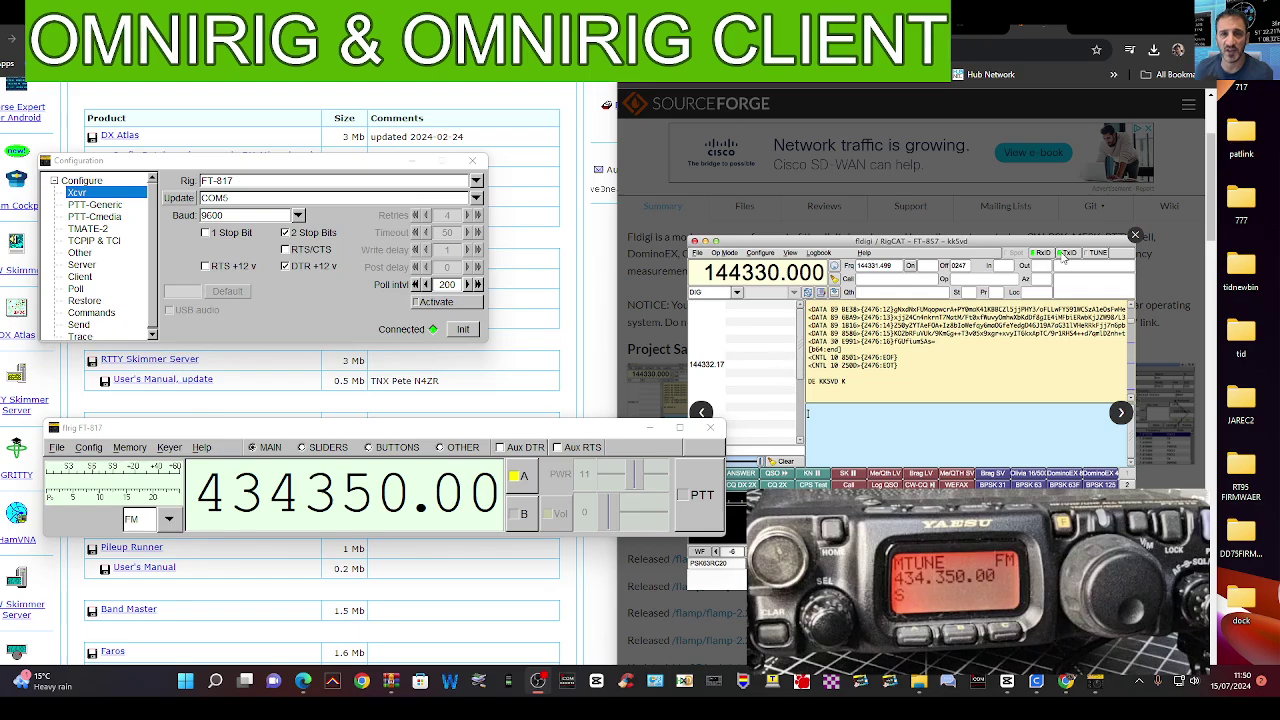
Dismiss the enlarged sample screenshot and look through fldigi's project samples and activity on SourceForge
left_click(1135, 235)
scroll(1085, 315, "down", 4)
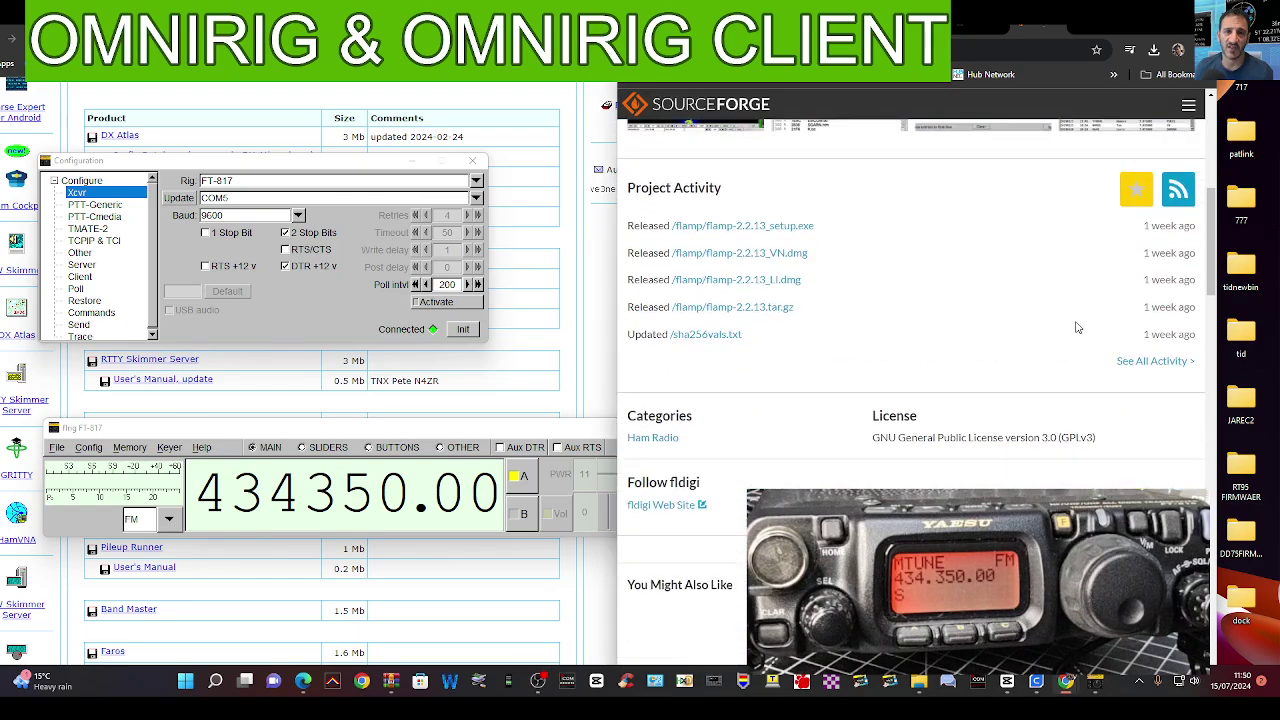
scroll(1080, 315, "up", 3)
scroll(1077, 318, "down", 1)
scroll(1077, 318, "down", 3)
scroll(1077, 318, "up", 3)
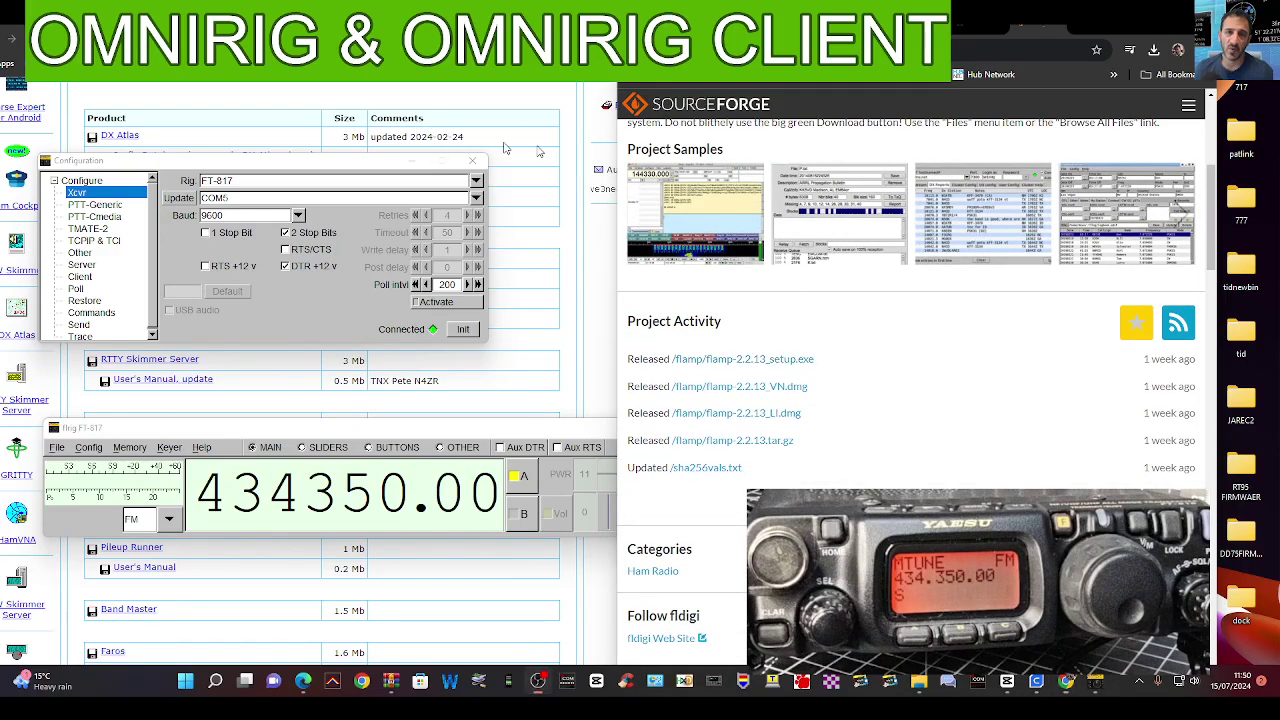
Examine the transceiver settings in flrig's configuration, including the available rig models, serial ports and baud rates
mouse_move(1094, 683)
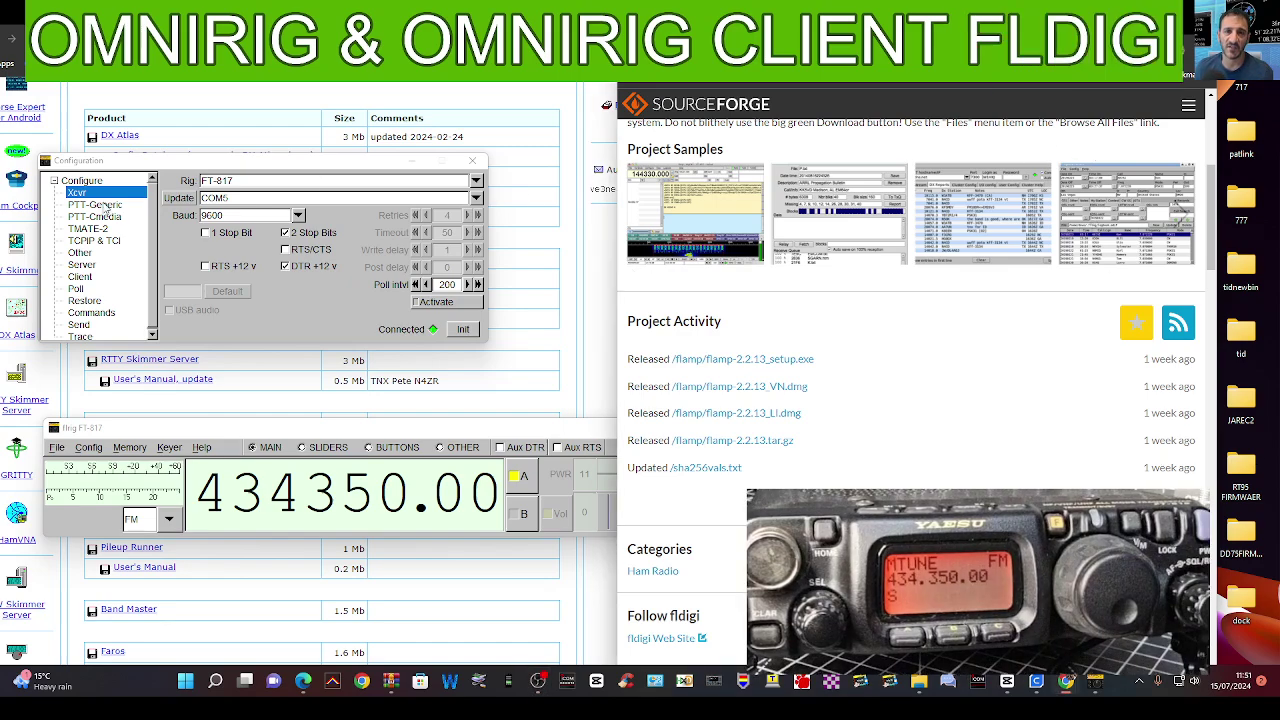
left_click(82, 181)
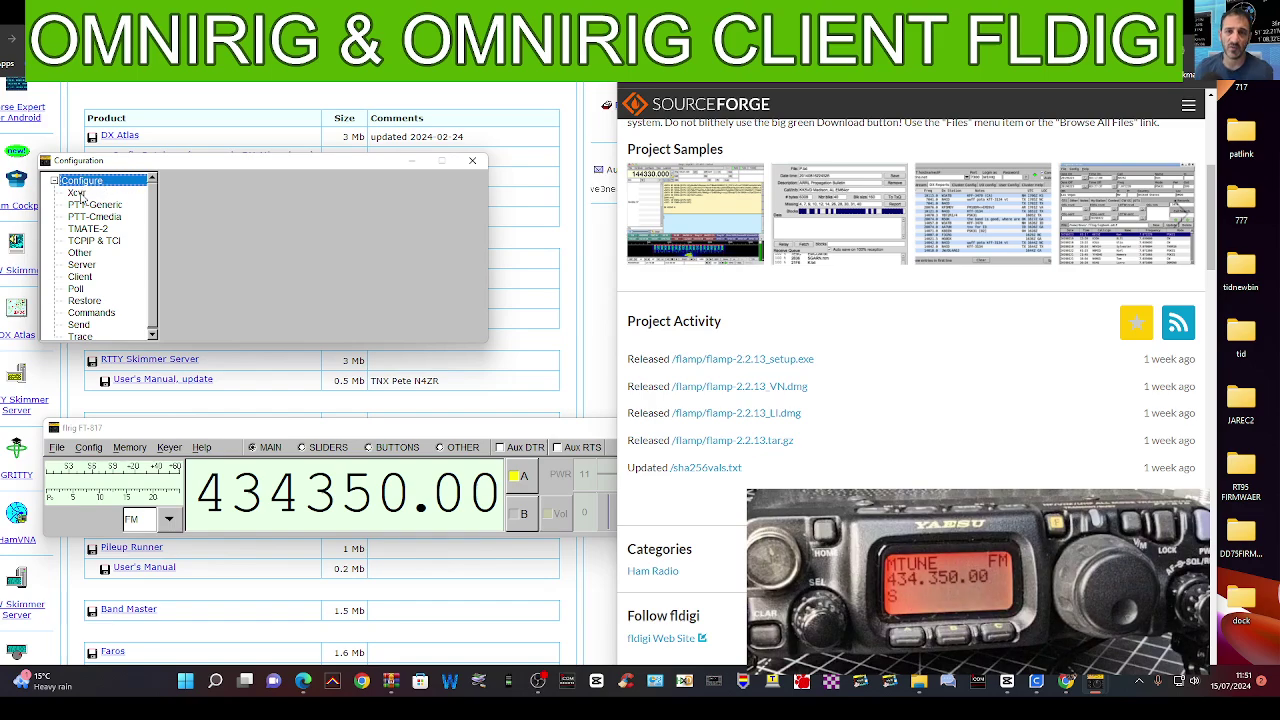
left_click(79, 194)
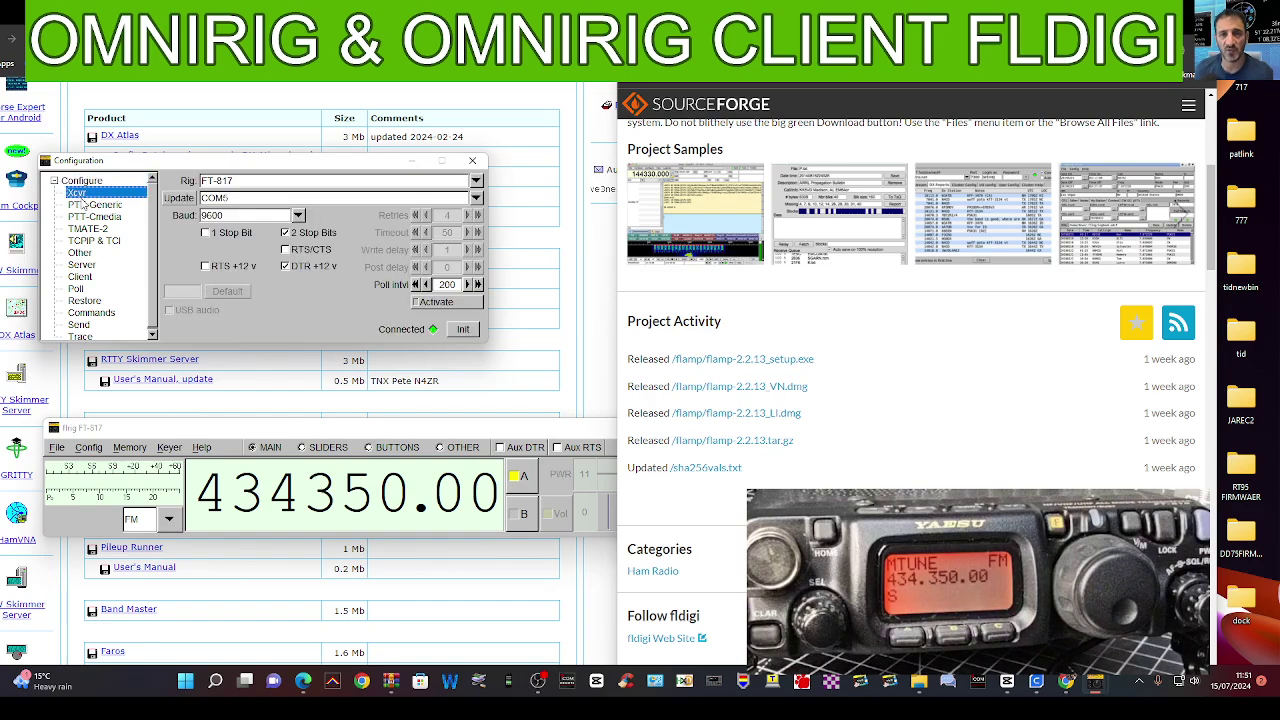
left_click(478, 181)
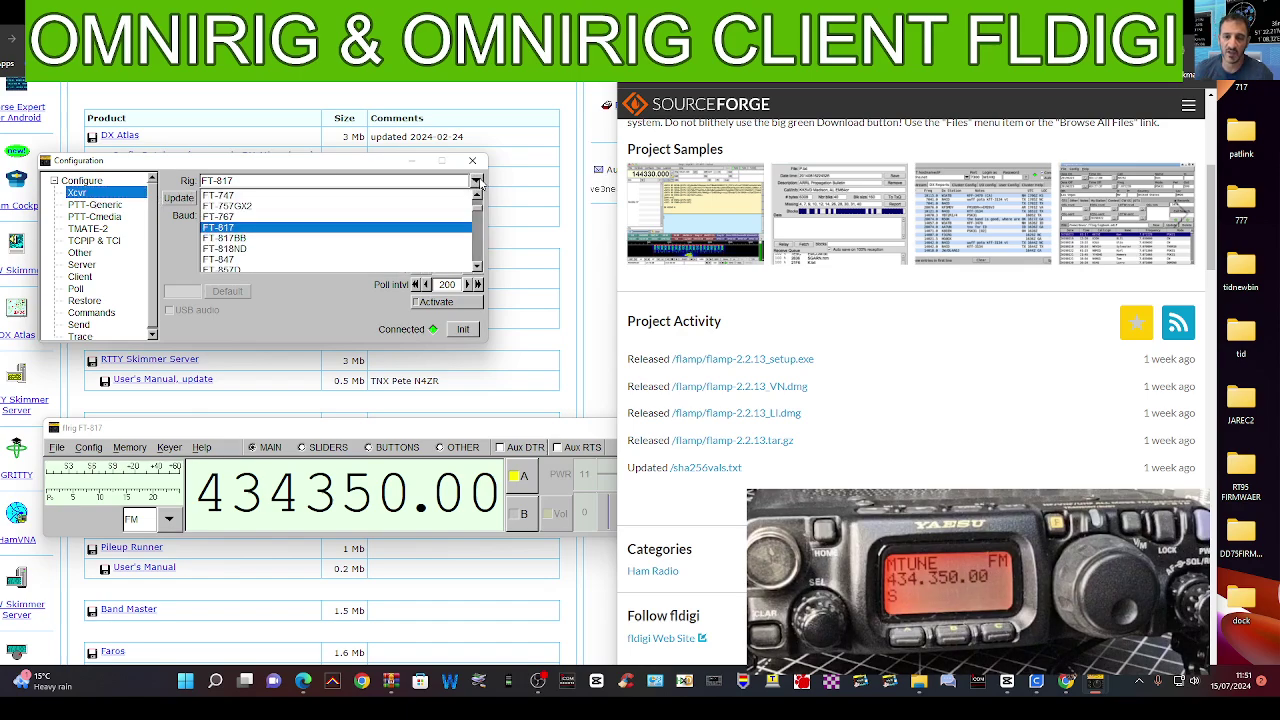
left_click(478, 181)
left_click(477, 198)
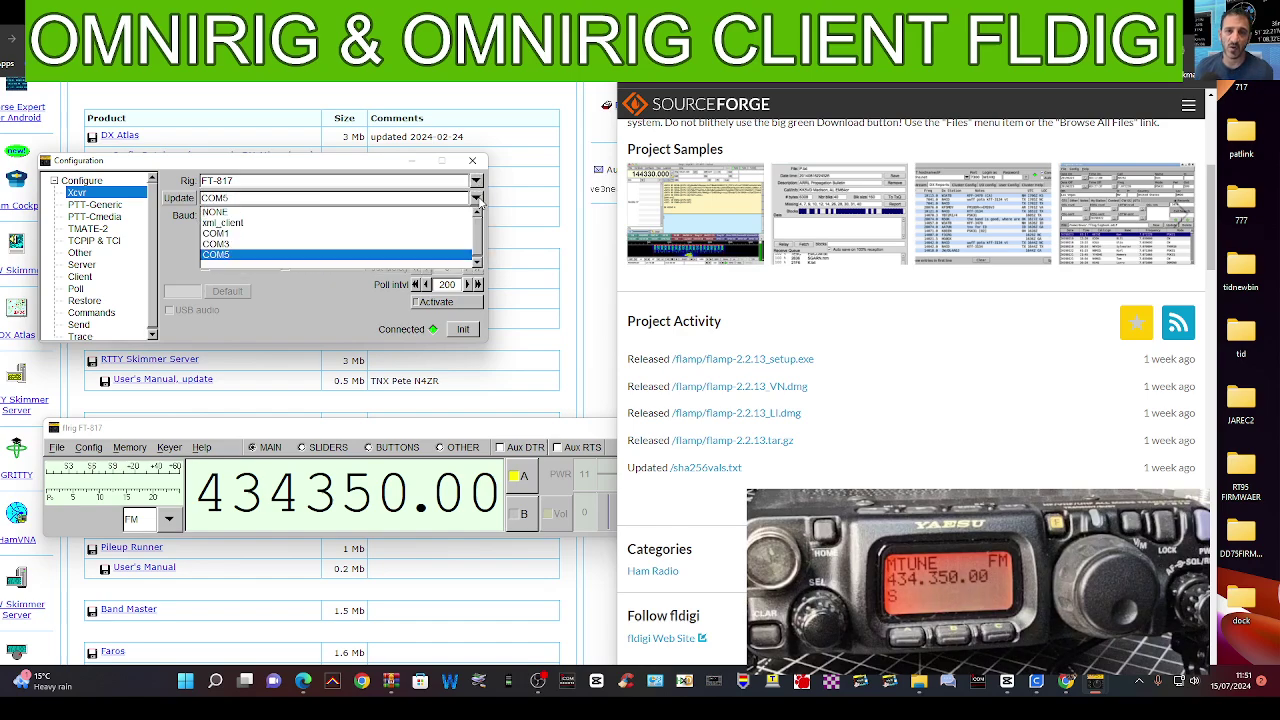
left_click(477, 198)
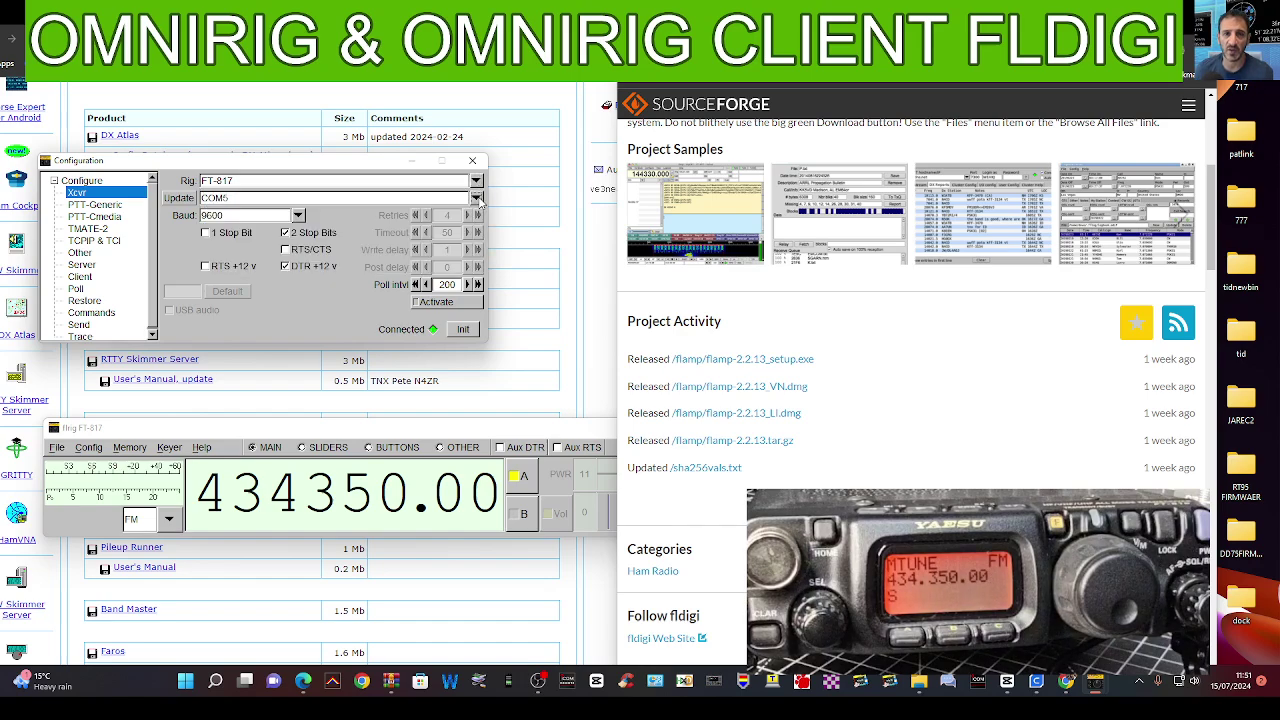
left_click(297, 216)
left_click(297, 216)
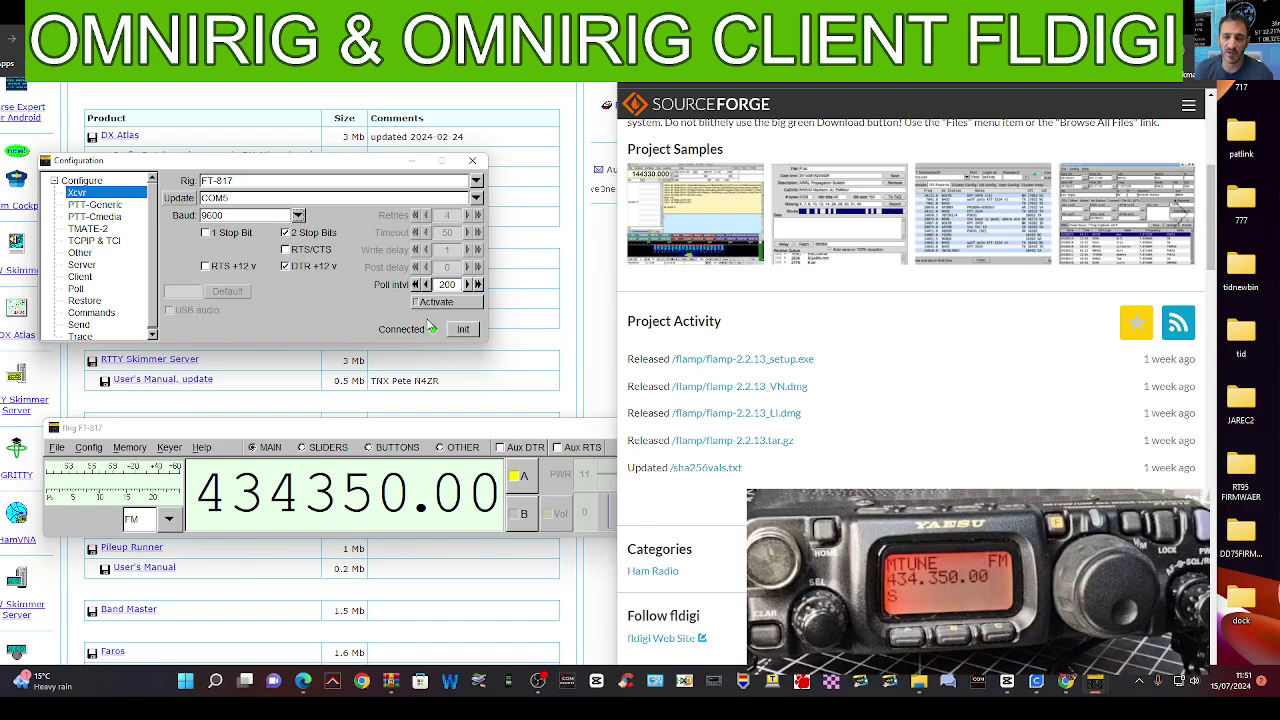
left_click(538, 681)
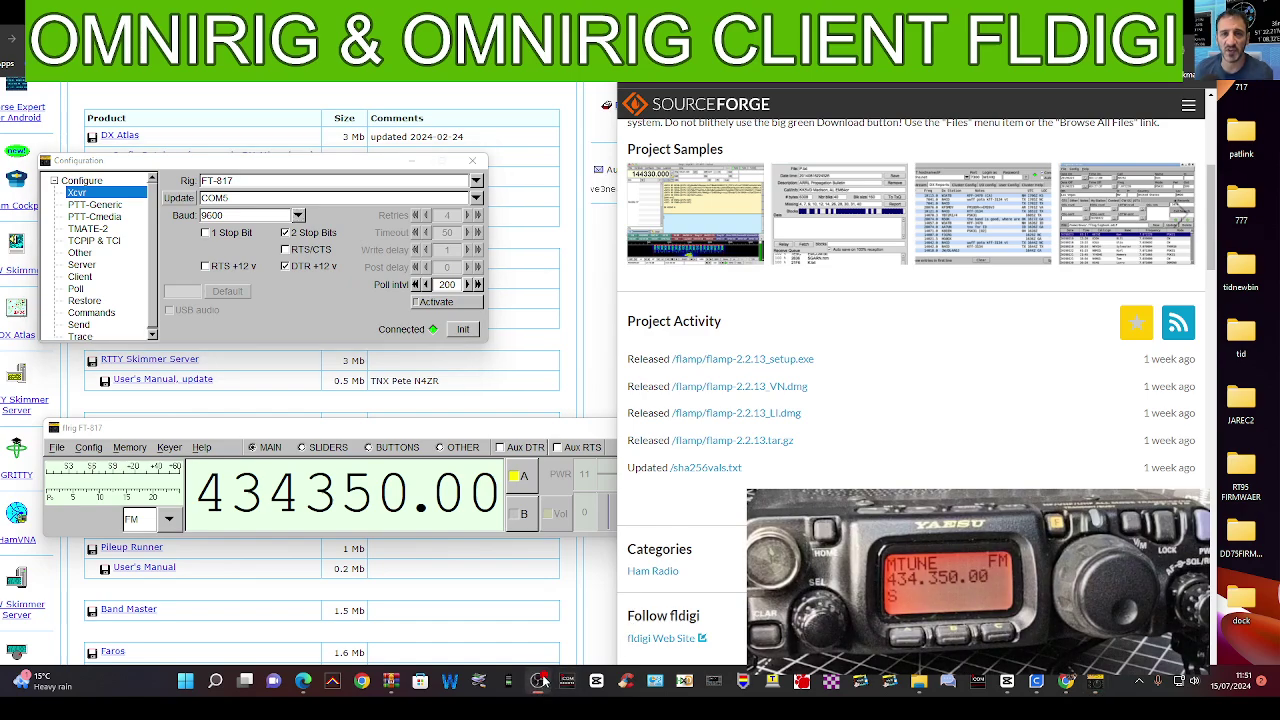
Reposition the flrig window so all its controls are visible and tune the rig to 434550.00
left_click(538, 681)
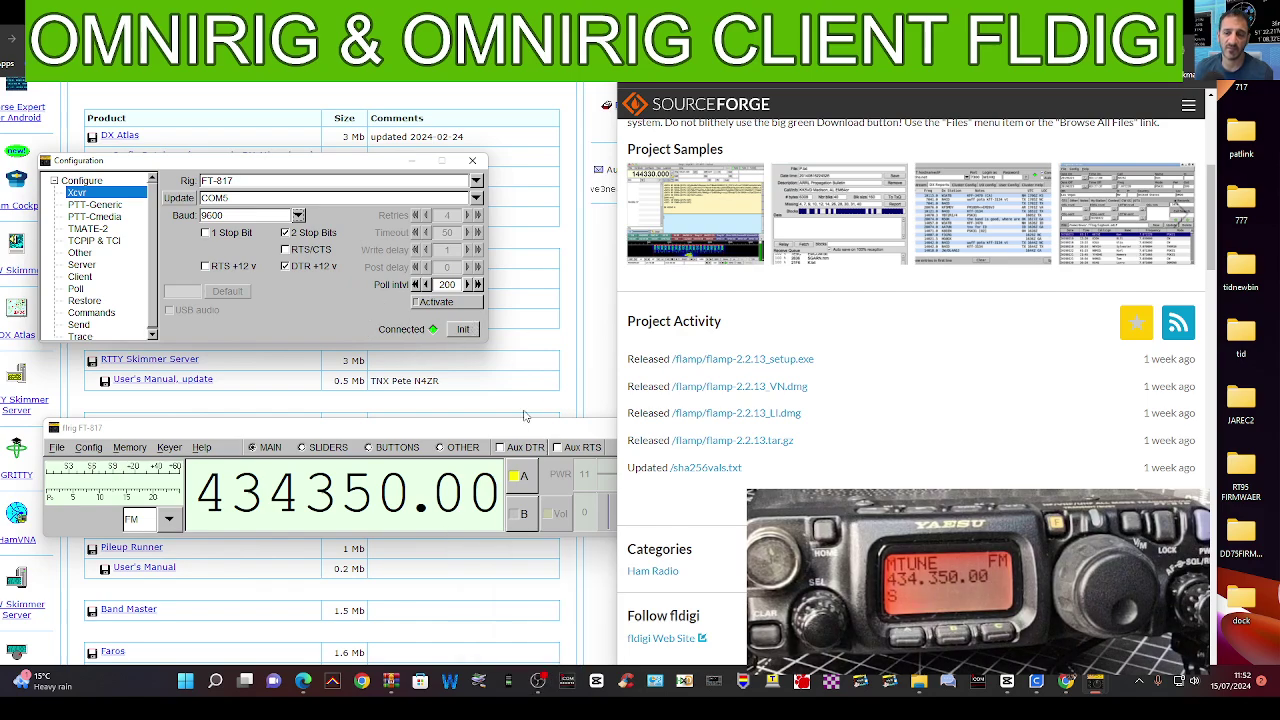
left_click(483, 439)
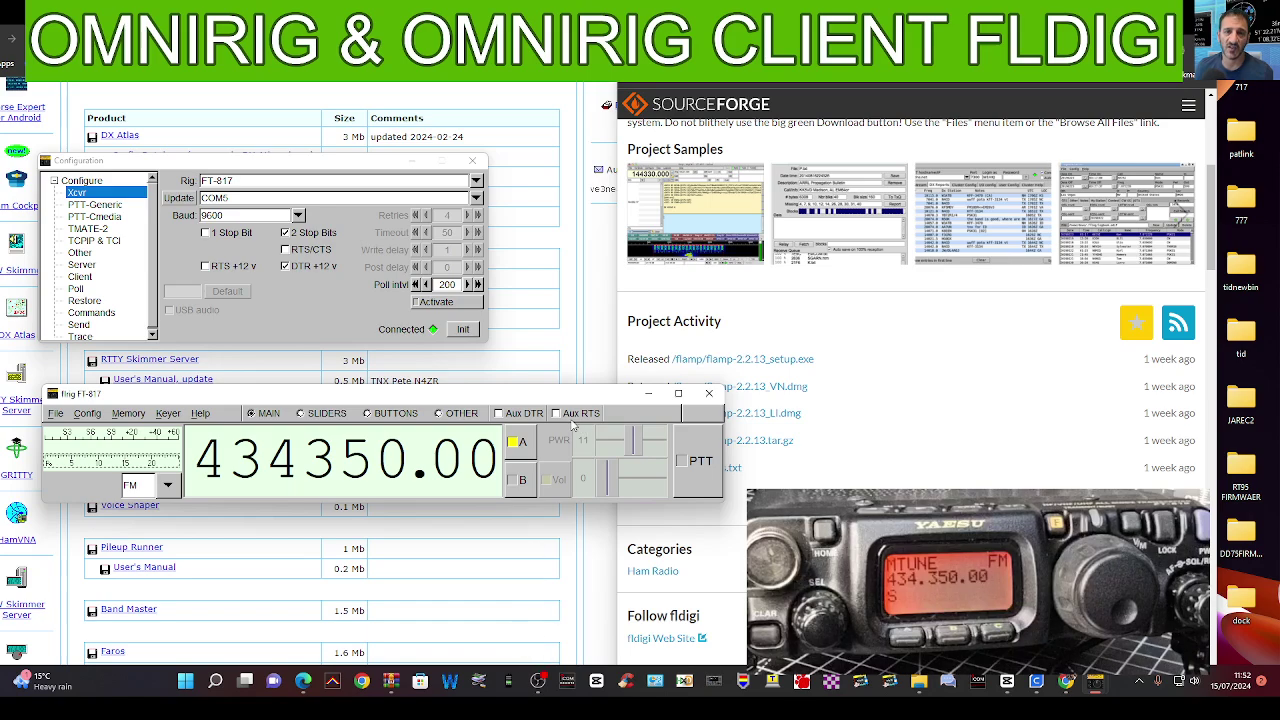
left_click(538, 682)
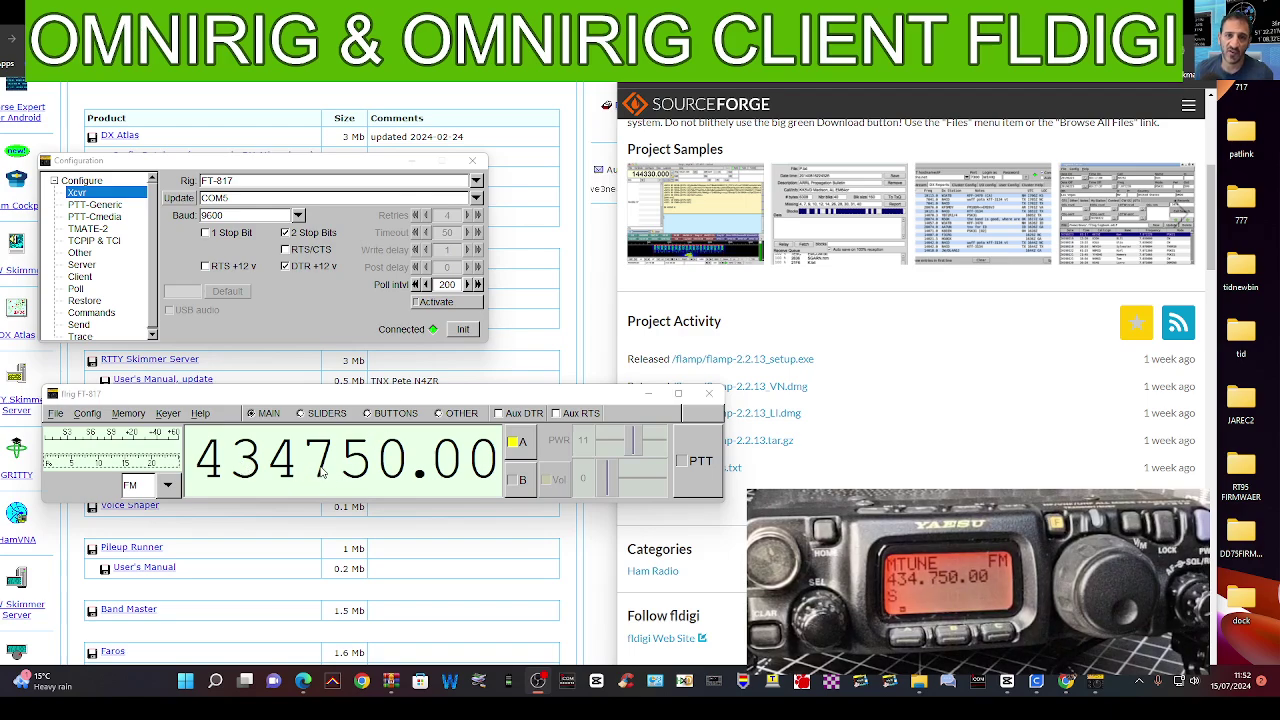
scroll(322, 470, "up", 2)
scroll(322, 470, "down", 4)
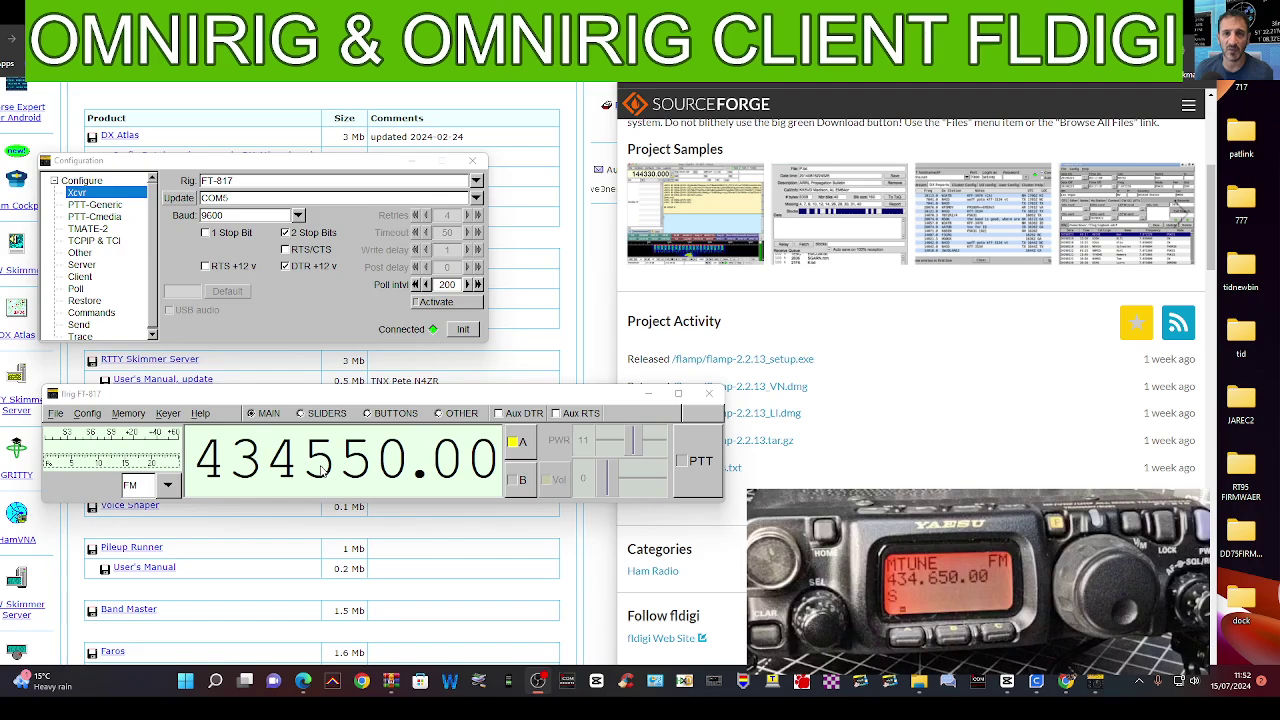
scroll(321, 468, "down", 2)
scroll(320, 470, "up", 2)
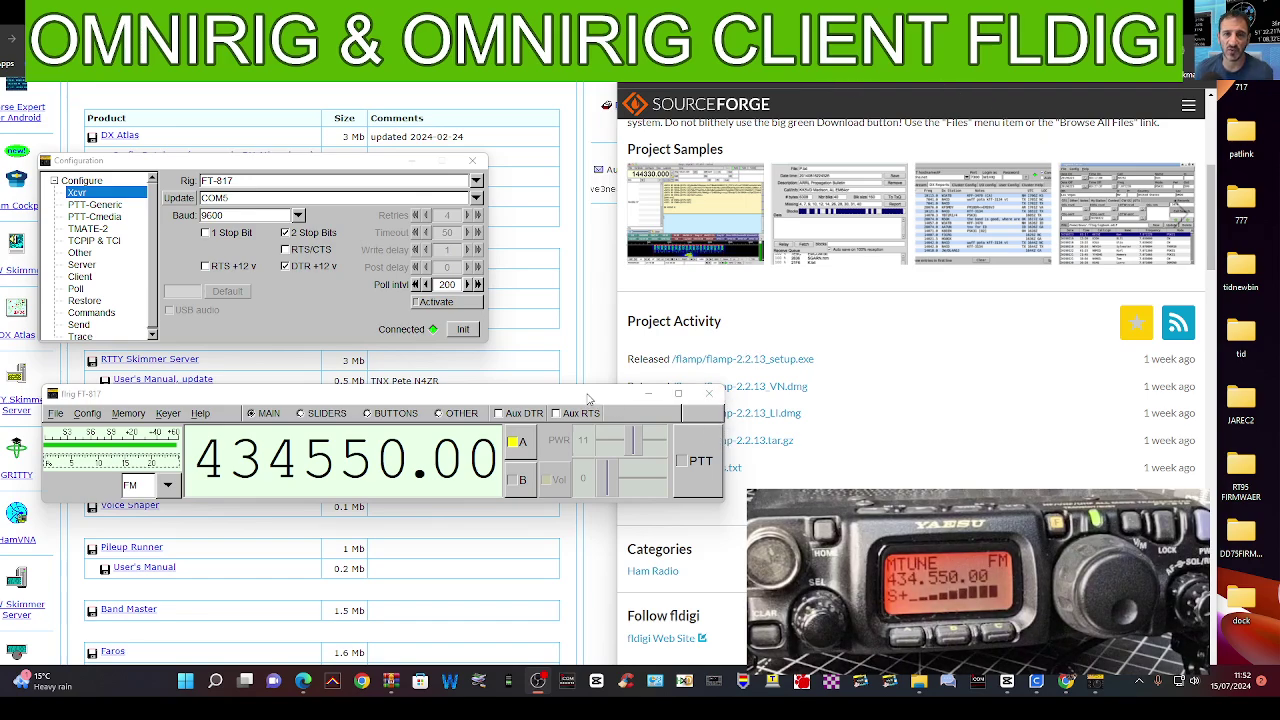
mouse_move(588, 398)
left_mouse_down()
mouse_move(587, 422)
mouse_move(578, 410)
left_mouse_up()
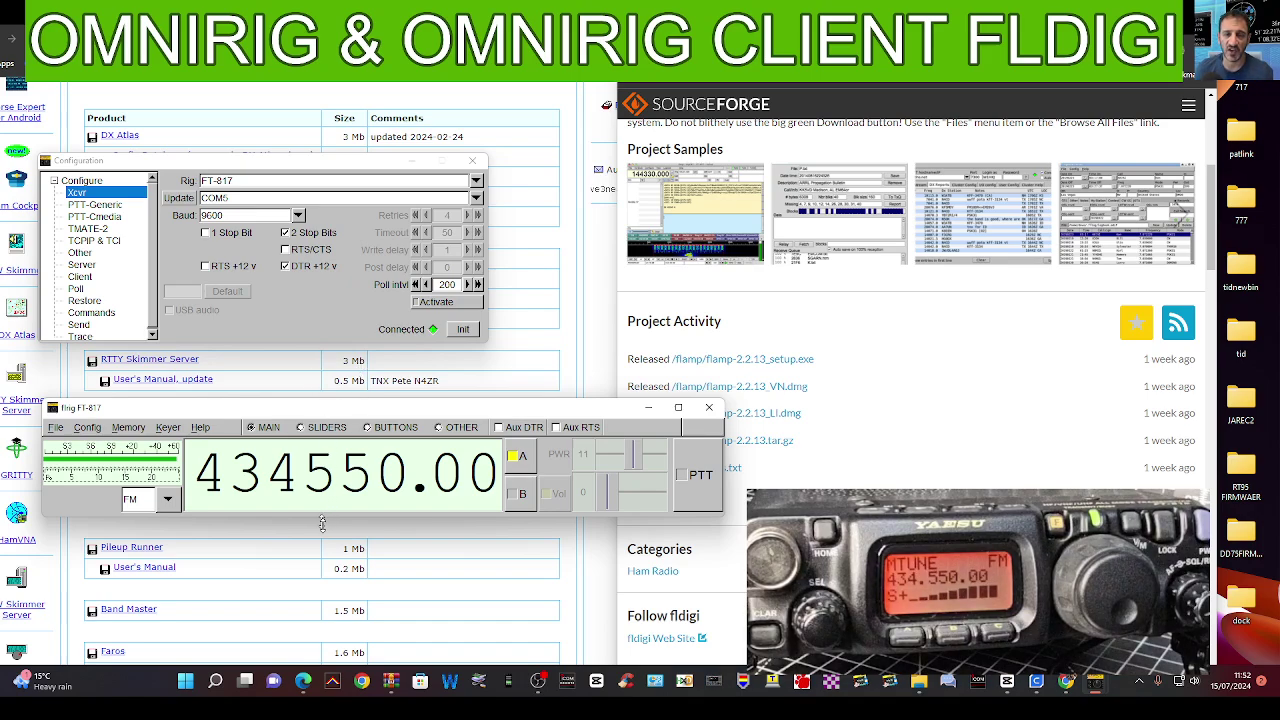
left_click(1151, 147)
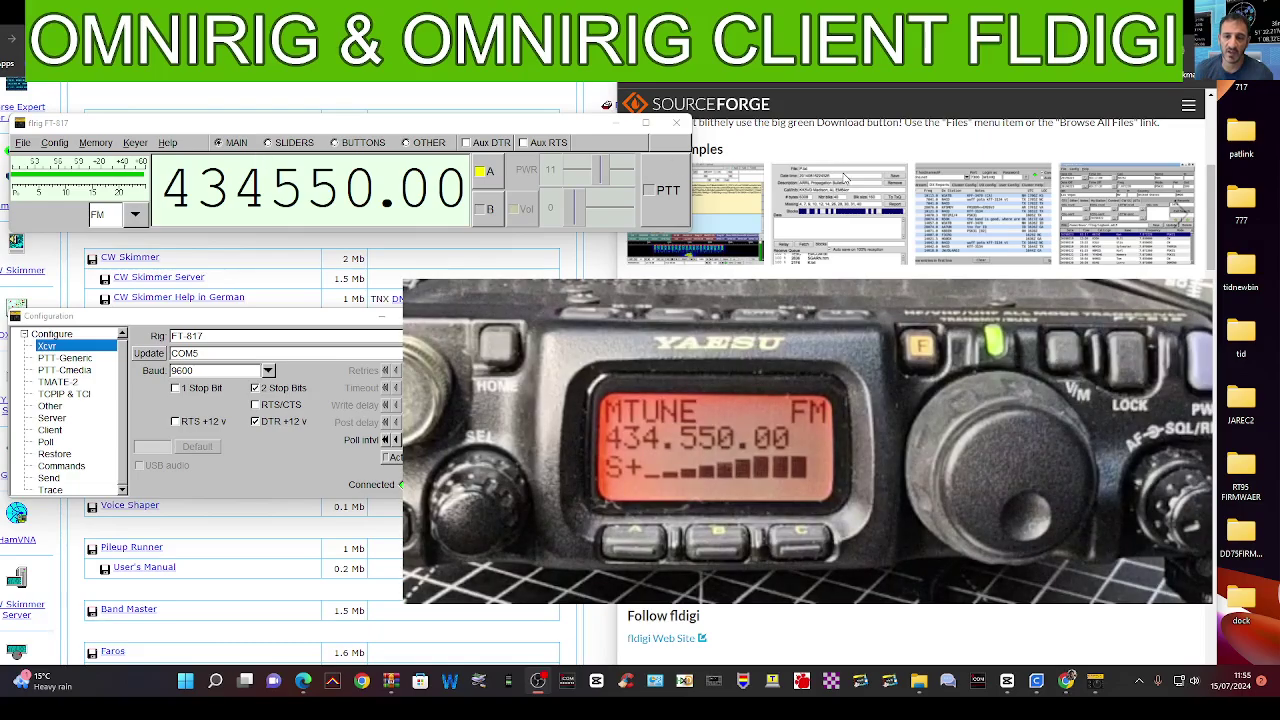
Look through flrig's SLIDERS, BUTTONS and OTHER views, including the Cmd A, Cmd B and Cmd C sets, and return to MAIN
left_click(272, 146)
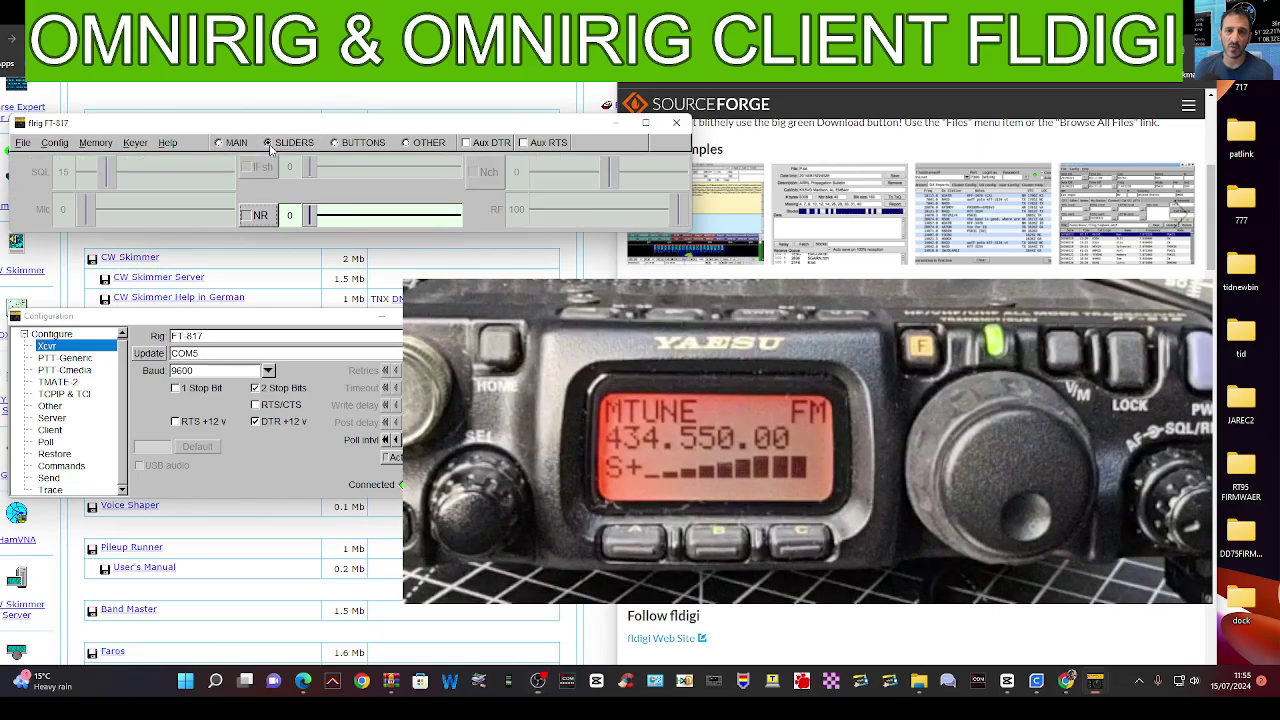
left_click(342, 146)
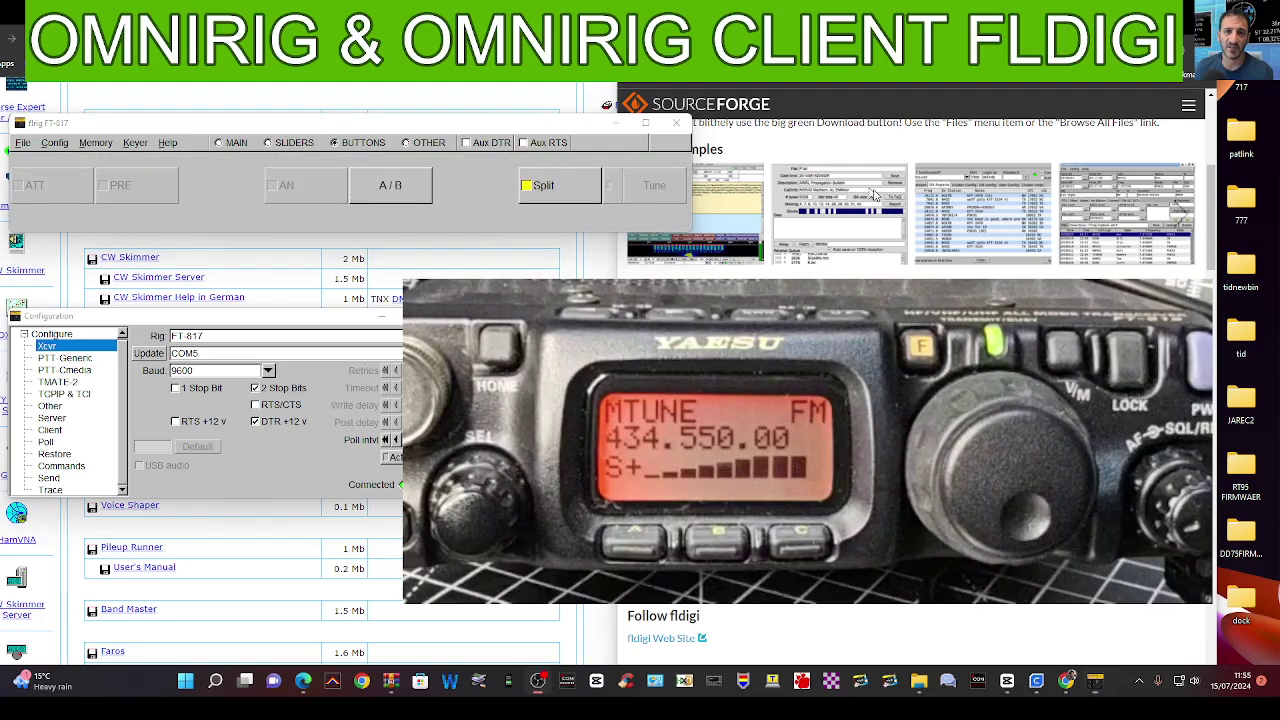
left_click(407, 143)
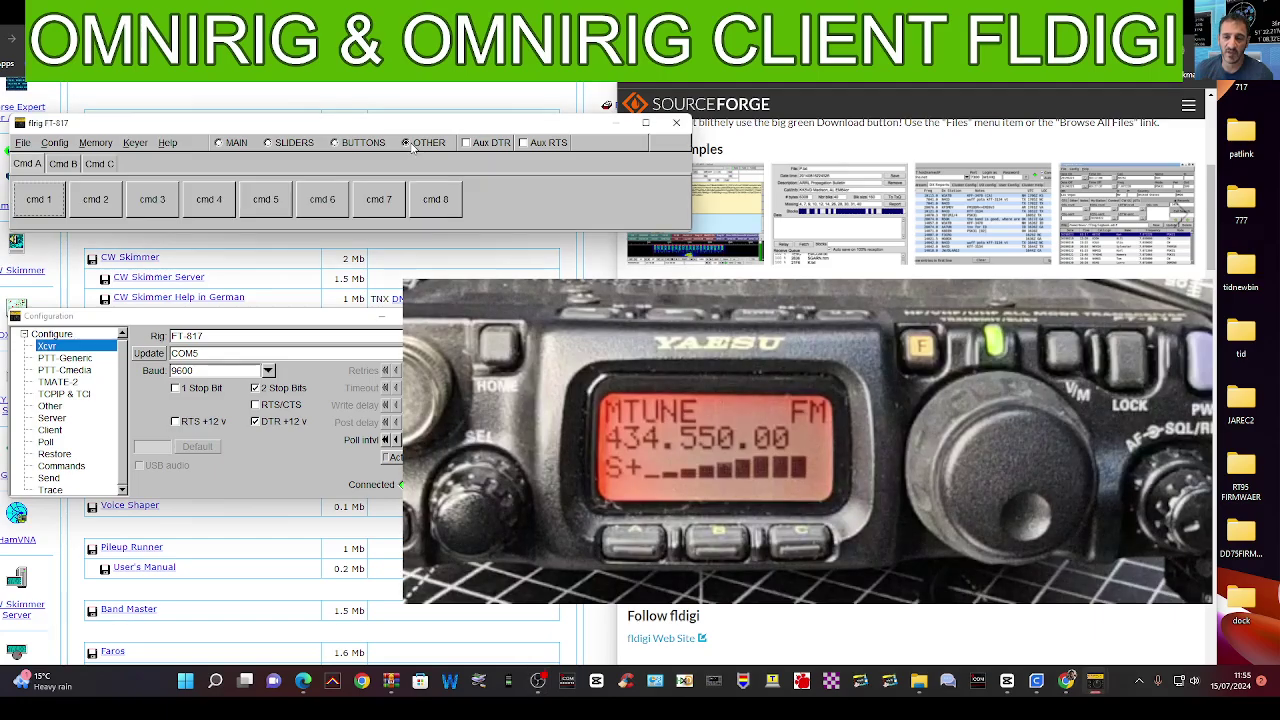
left_click(62, 164)
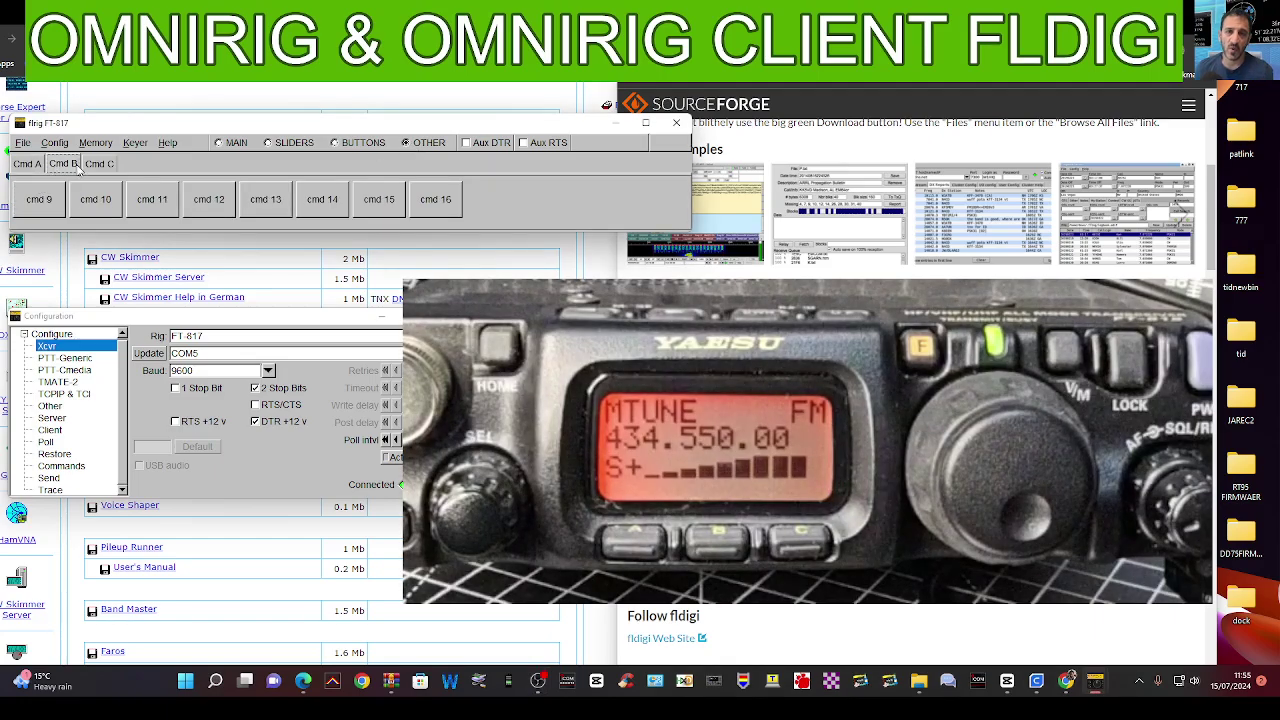
left_click(99, 165)
left_click(40, 168)
left_click(59, 168)
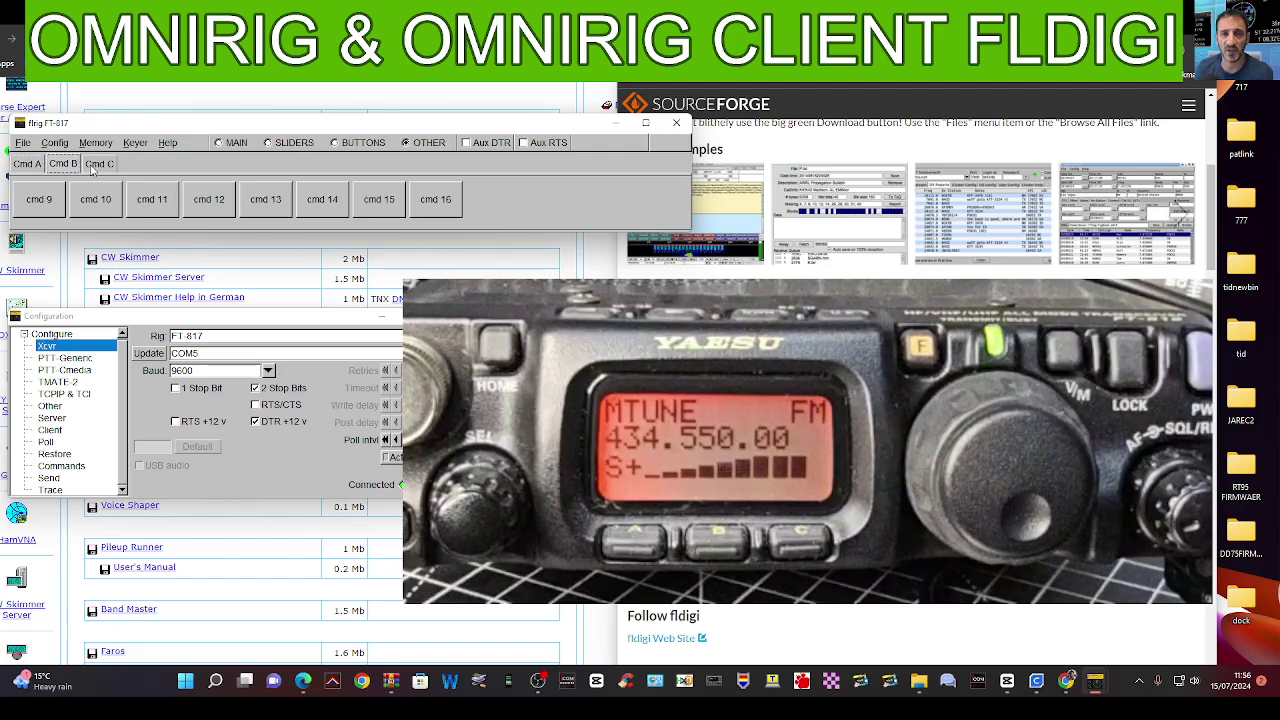
left_click(105, 168)
left_click(64, 167)
left_click(28, 168)
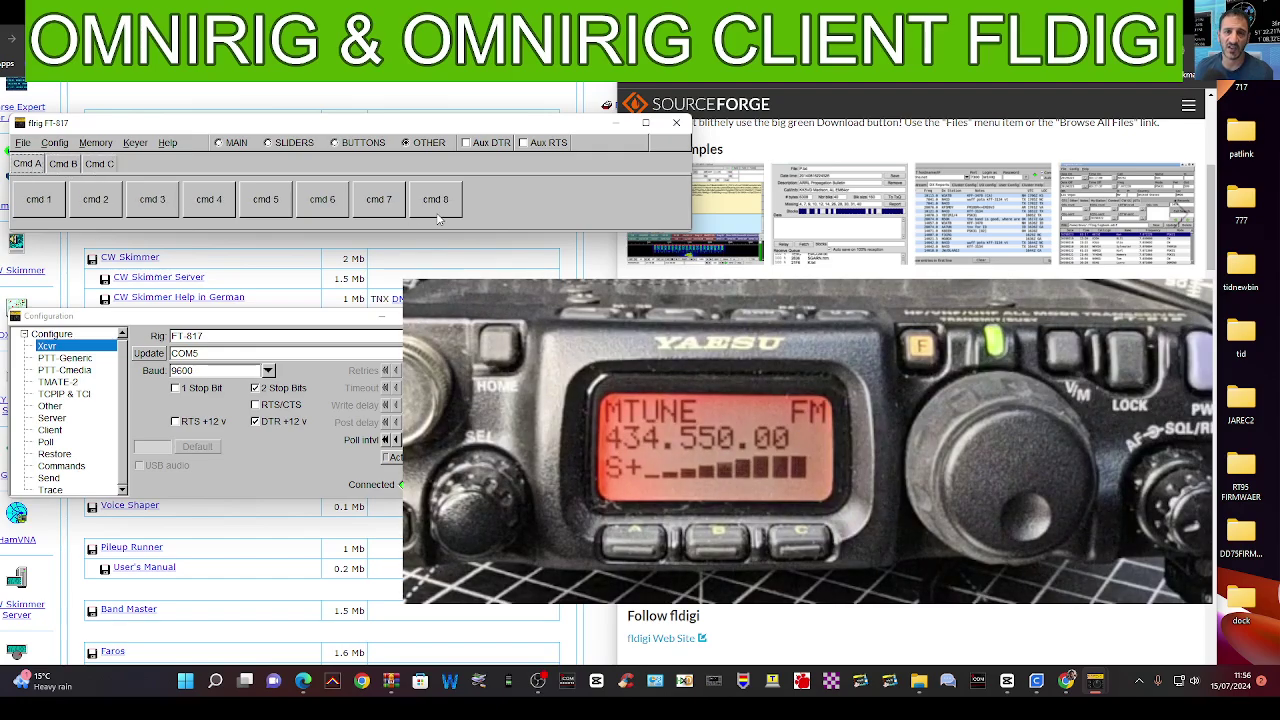
left_click(227, 146)
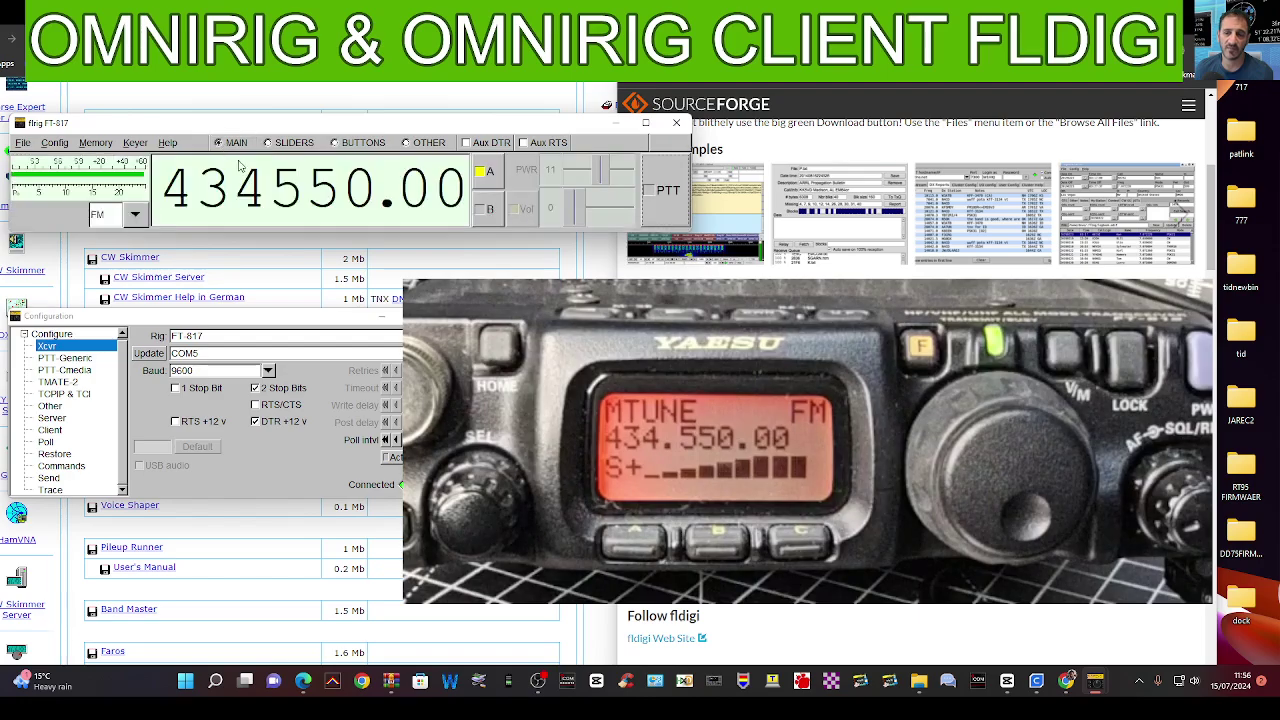
Step the megahertz digit of the frequency up and down, ending back at 434550.00
scroll(249, 195, "up", 1)
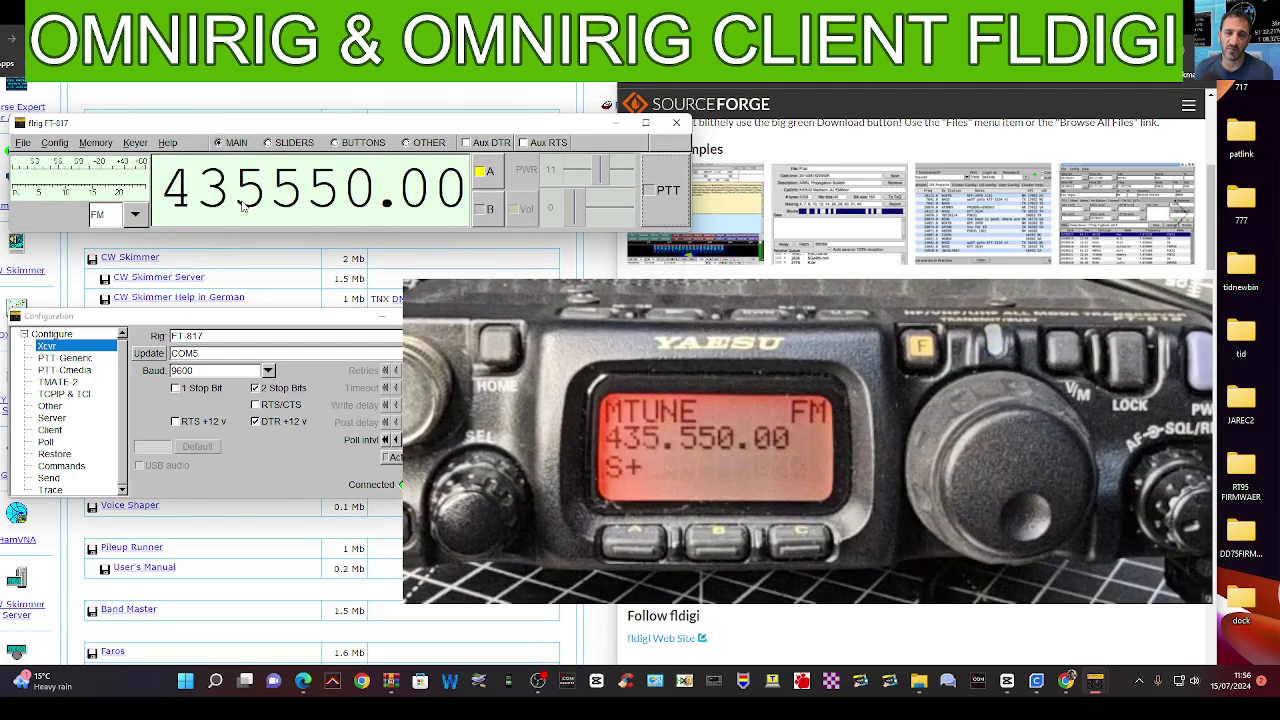
scroll(249, 195, "down", 1)
scroll(177, 198, "up", 2)
scroll(174, 198, "up", 3)
scroll(174, 198, "down", 9)
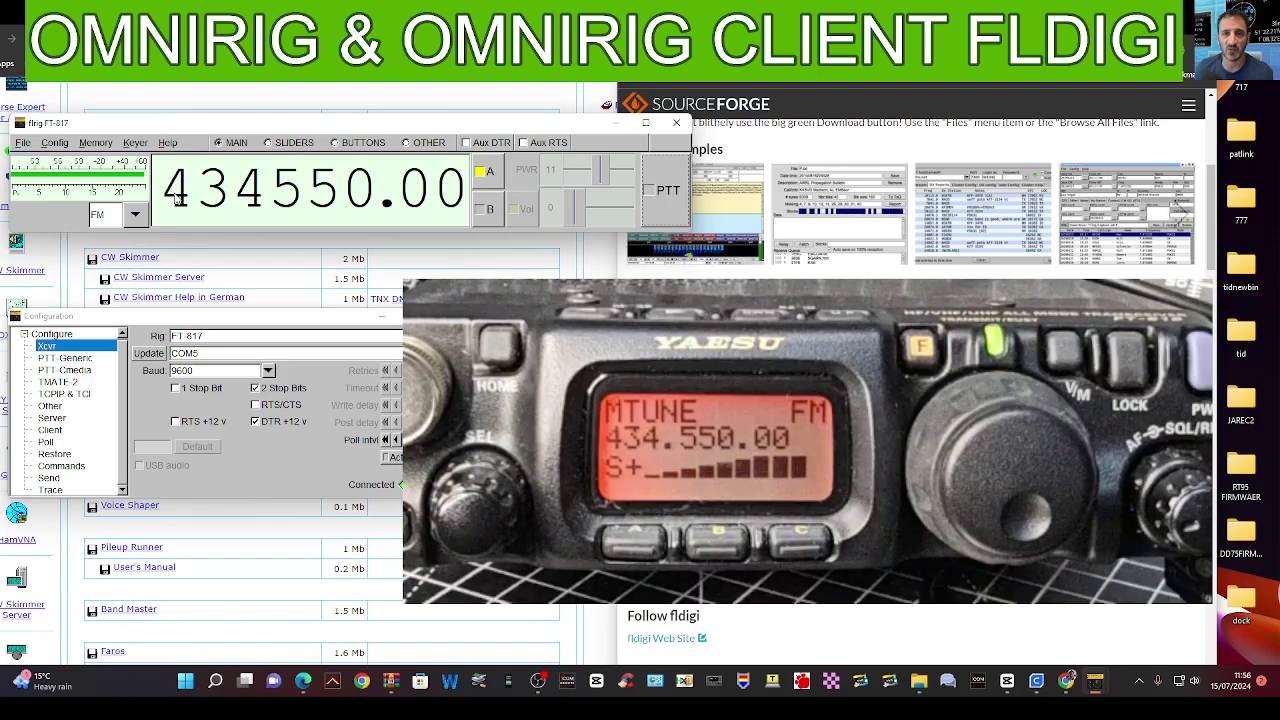
Tune the rig down to the HF range at 14550.00 by changing the frequency's leading digits
scroll(210, 198, "down", 1)
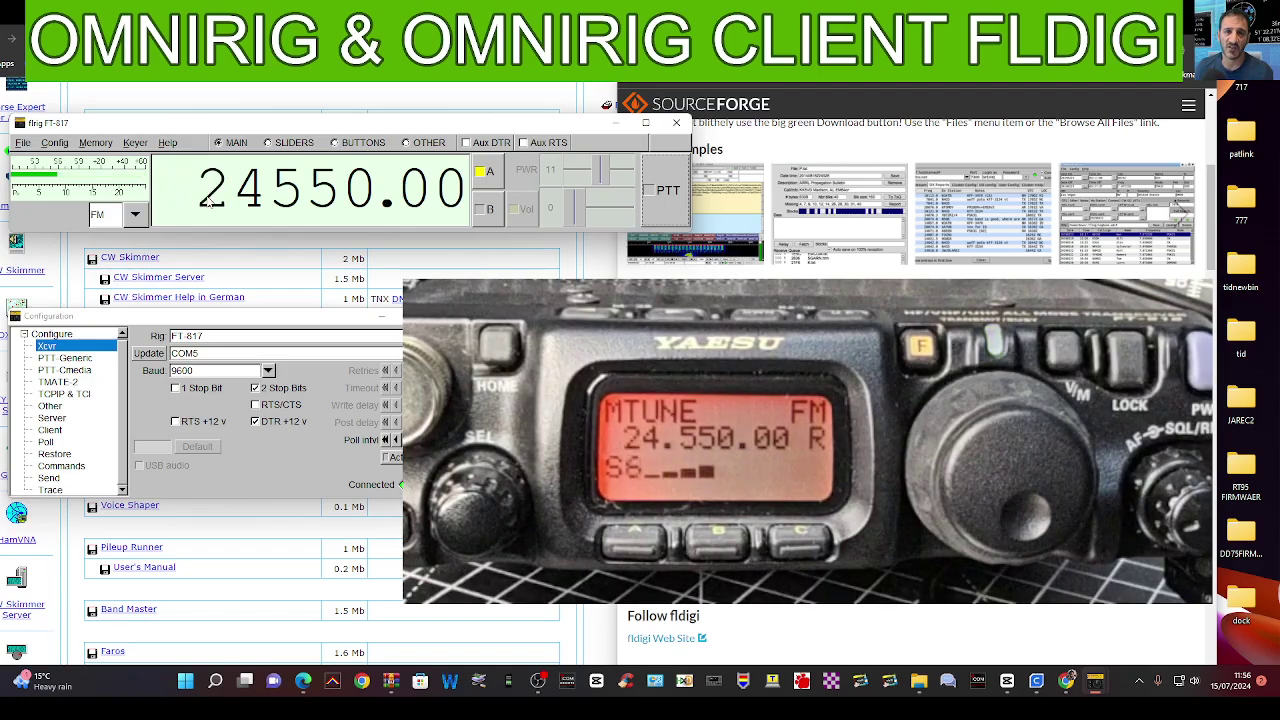
scroll(210, 198, "down", 2)
scroll(212, 198, "up", 1)
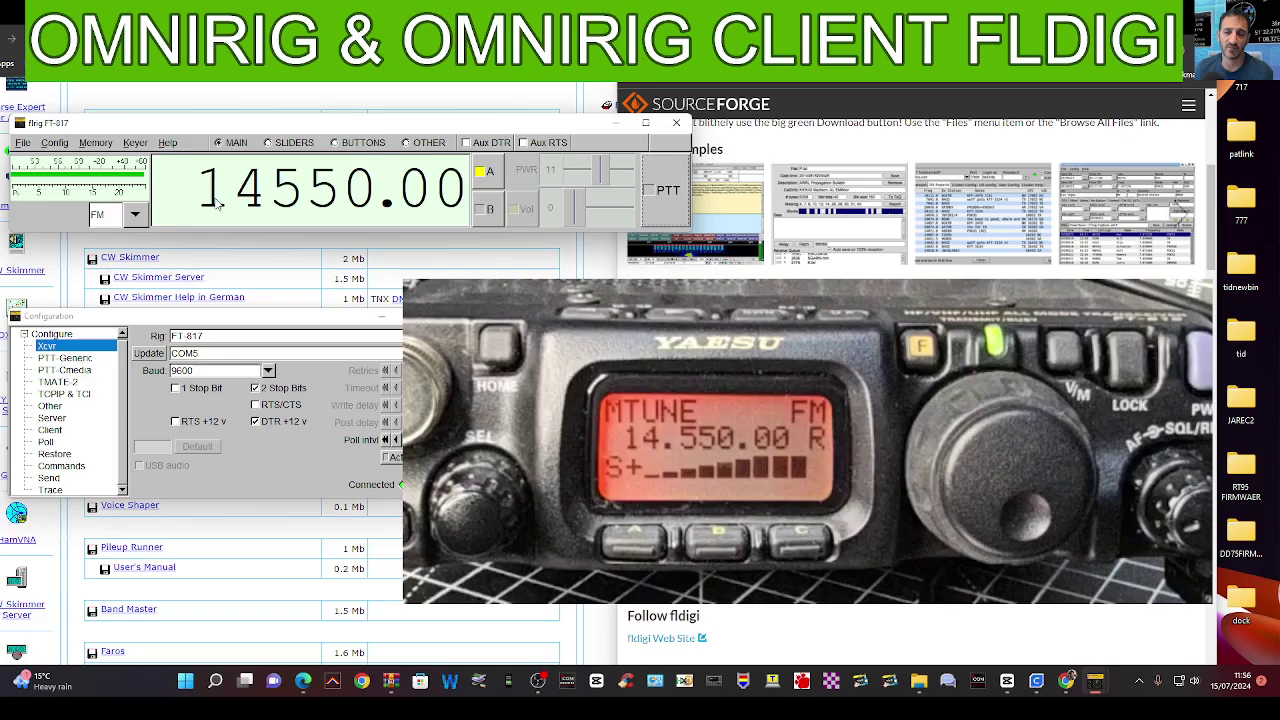
scroll(216, 203, "down", 1)
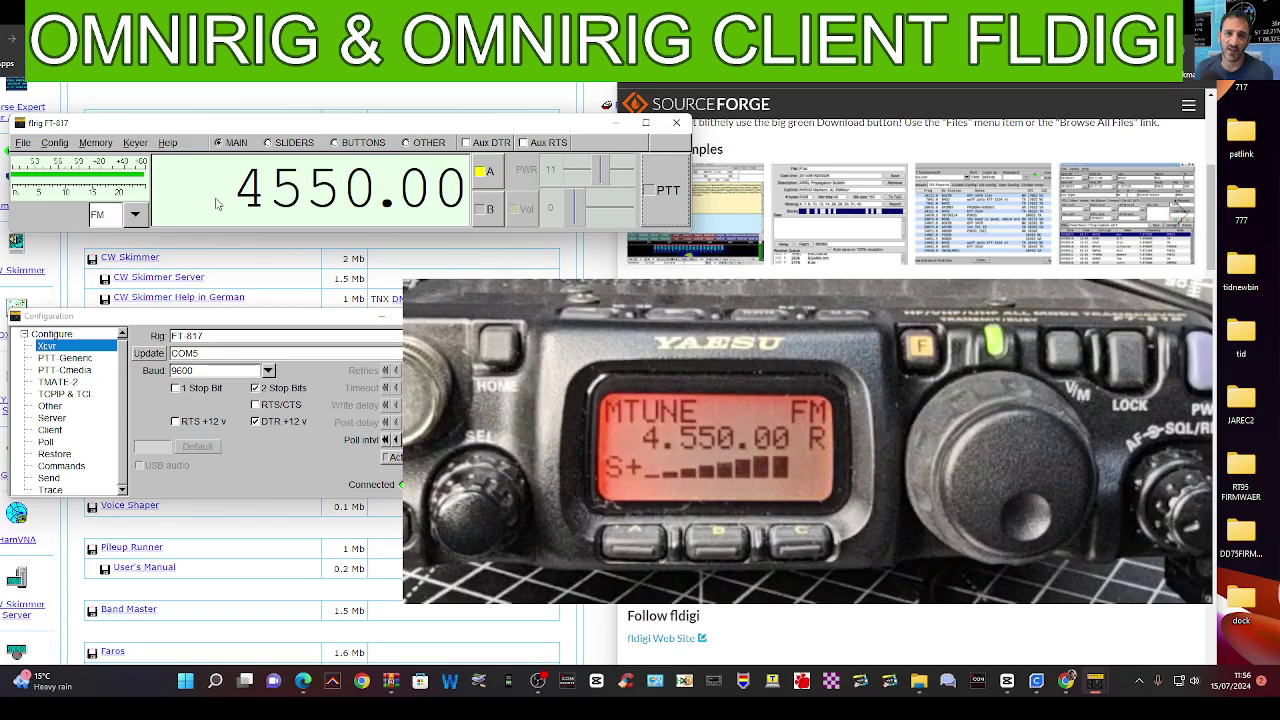
scroll(216, 203, "up", 1)
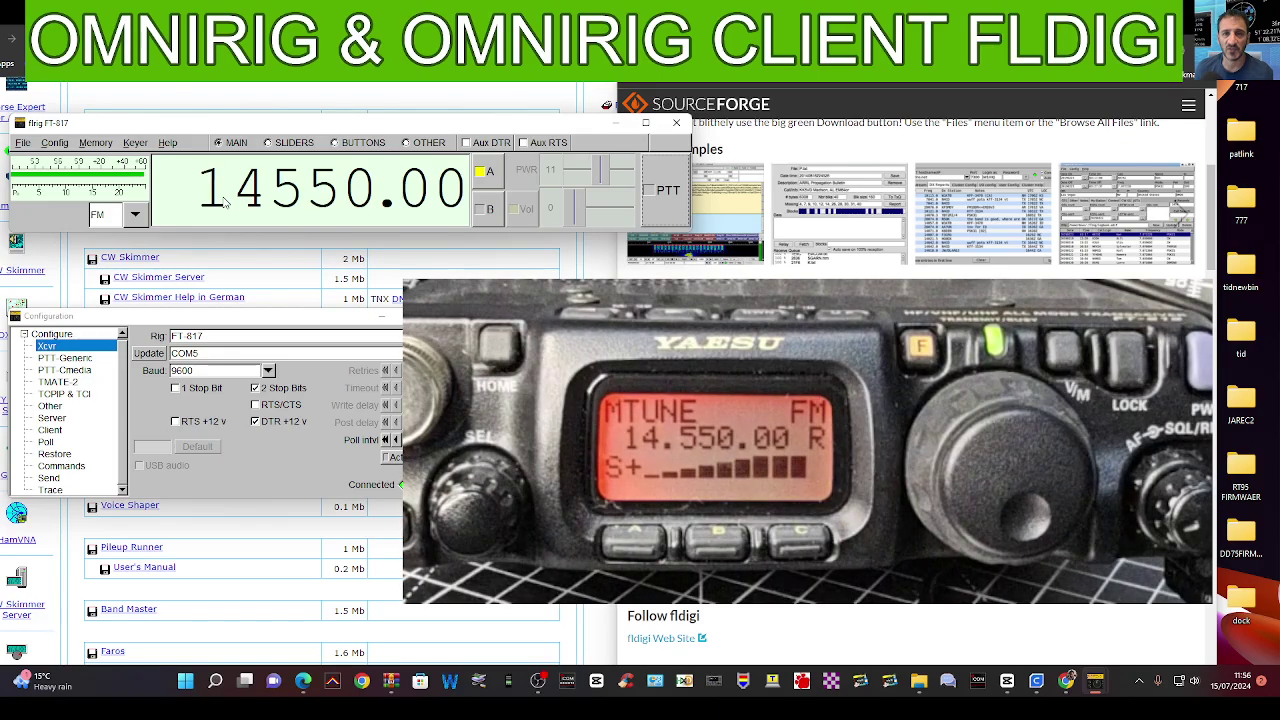
Retune the rig to 7250.00 by adjusting the megahertz and 100 kHz digits
scroll(224, 203, "down", 1)
scroll(226, 203, "down", 2)
scroll(240, 203, "up", 4)
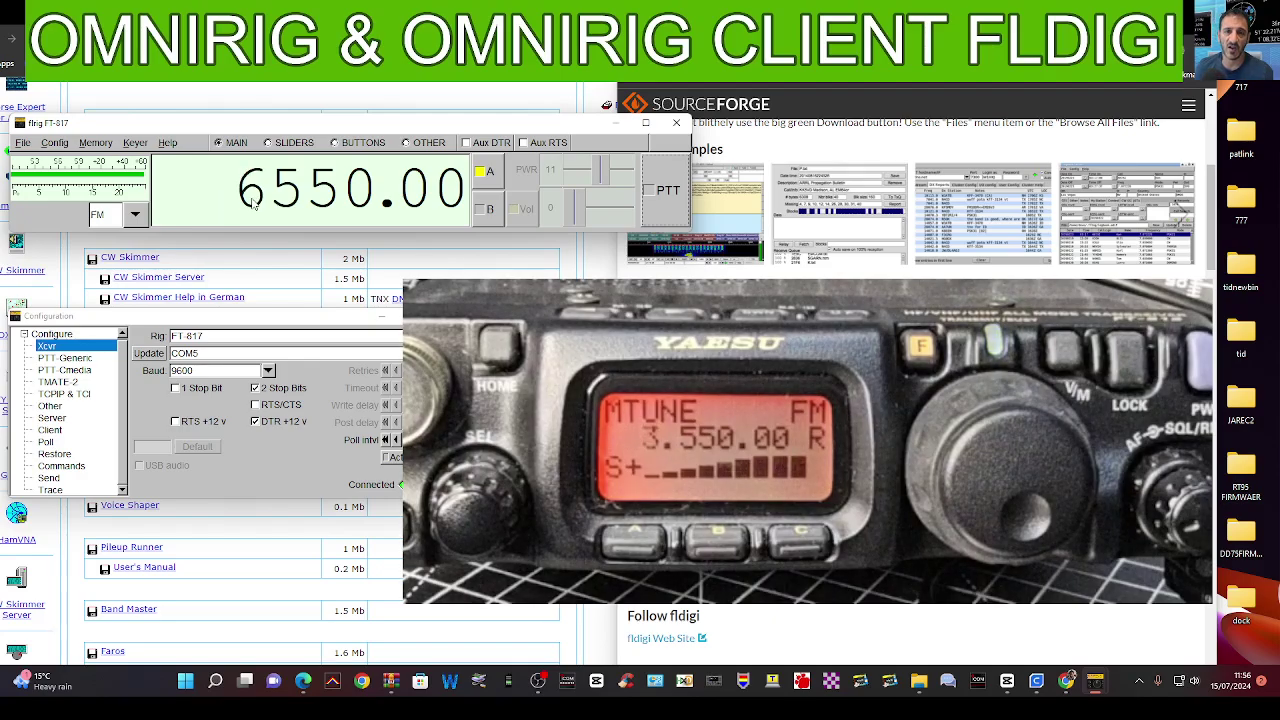
scroll(260, 203, "up", 1)
scroll(278, 204, "down", 4)
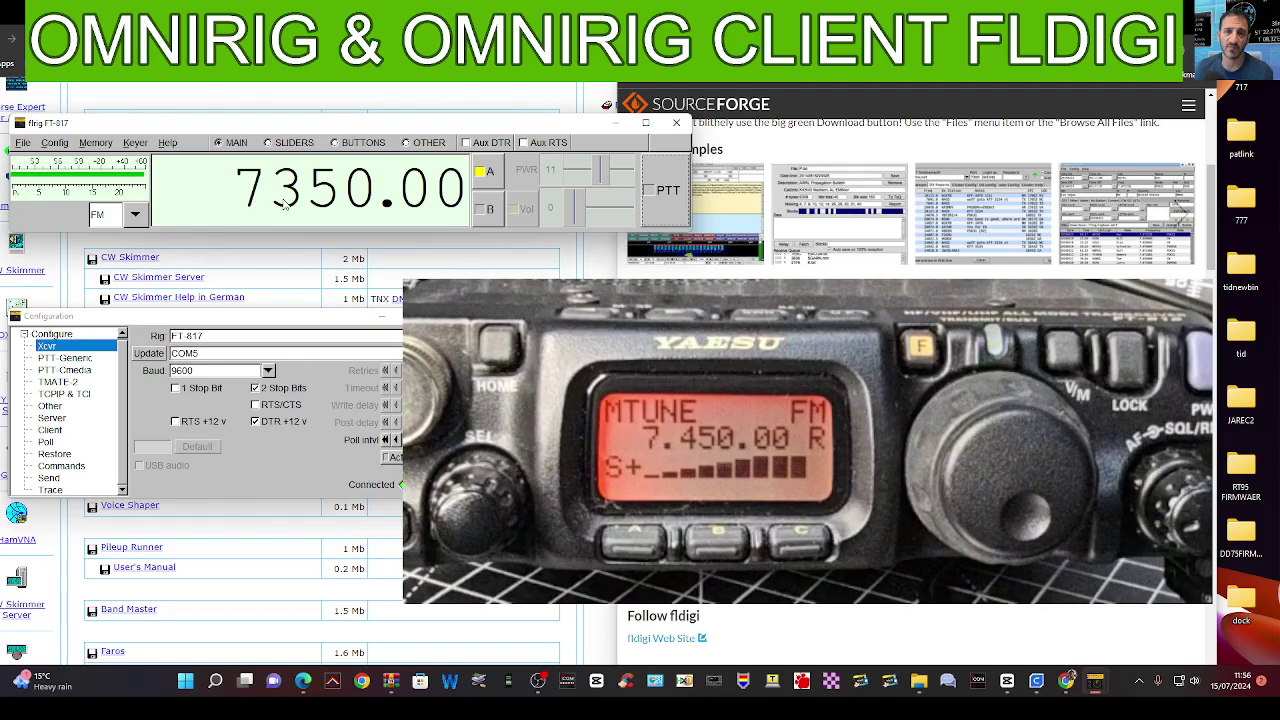
scroll(290, 203, "up", 1)
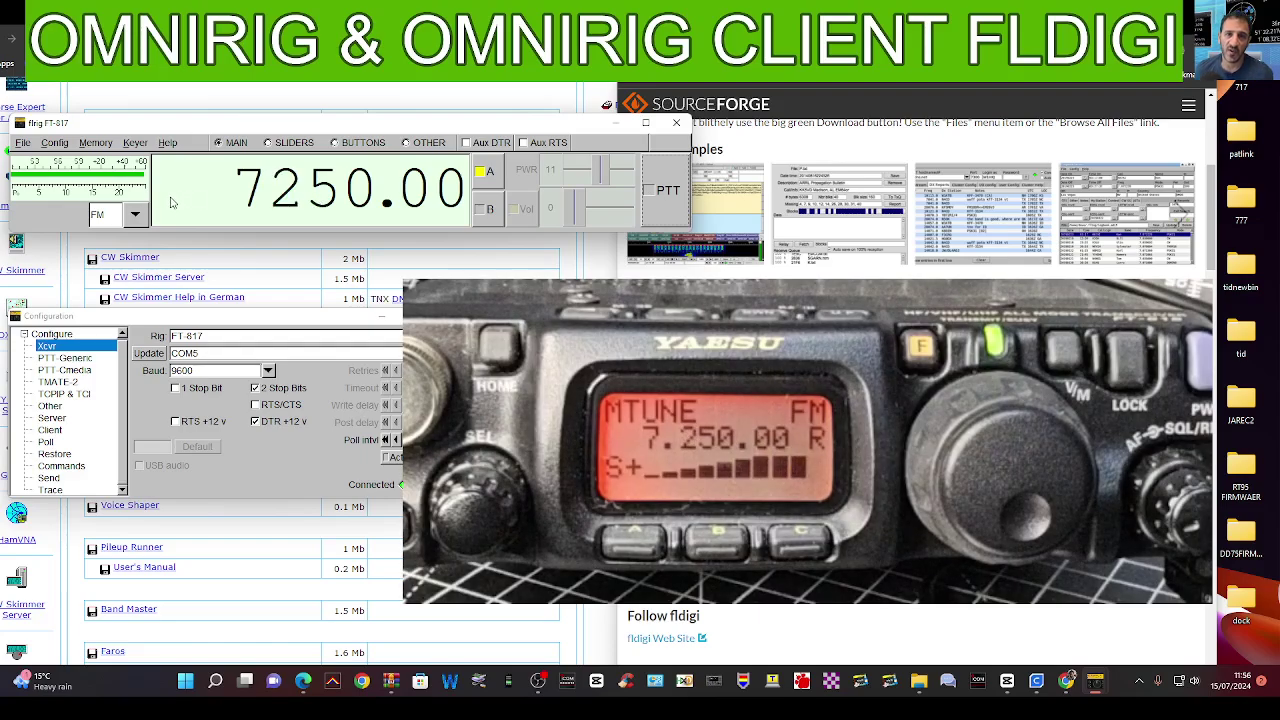
Change the rig's operating mode to LSB
left_click(134, 216)
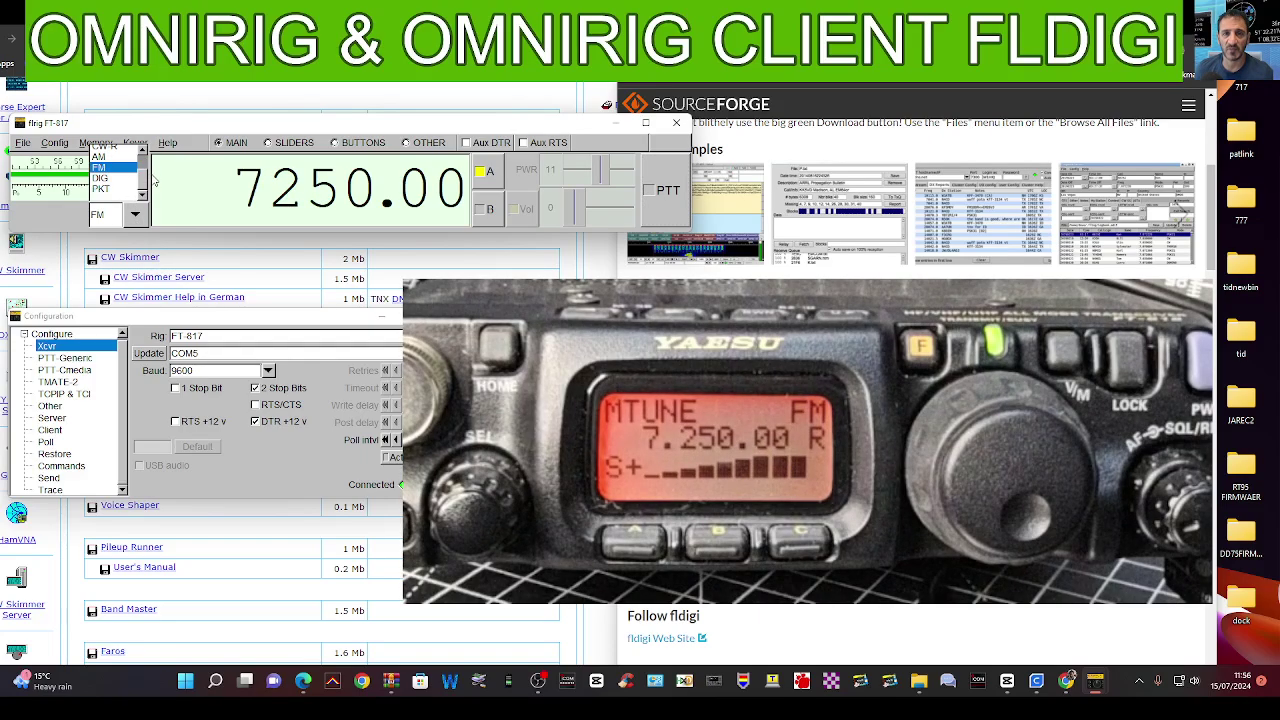
left_click(136, 214)
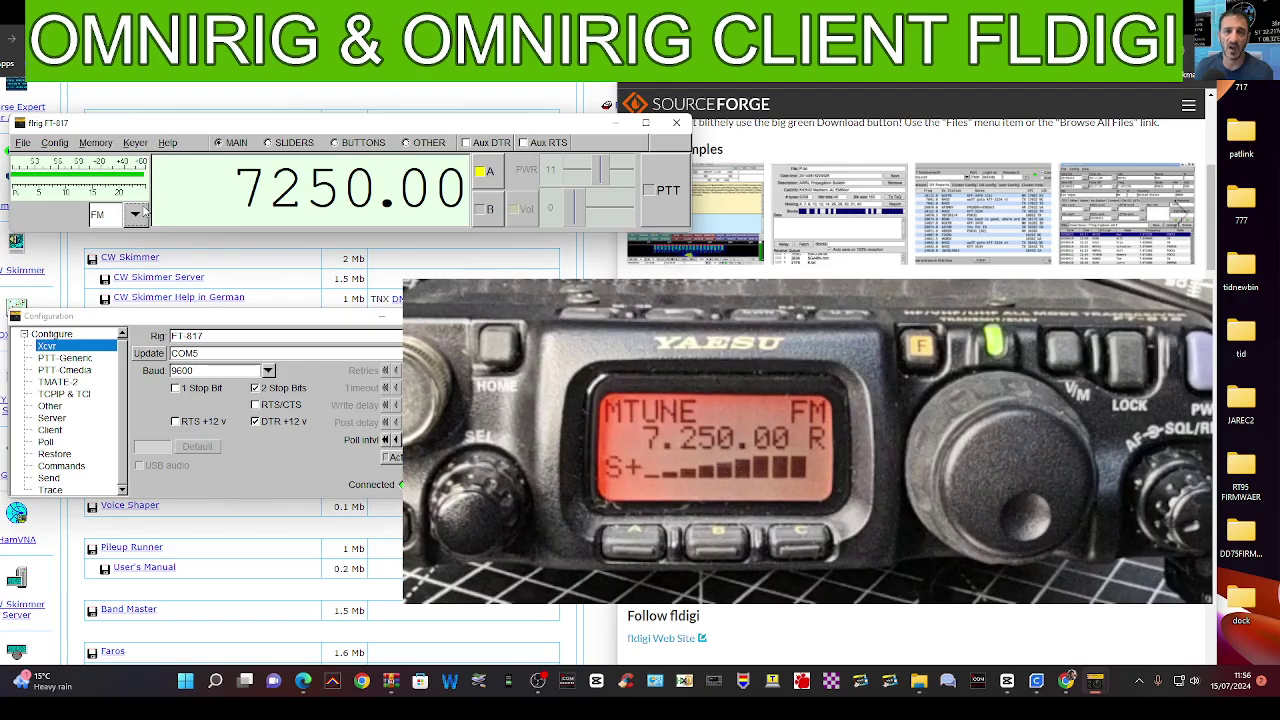
left_click(136, 214)
left_click(124, 162)
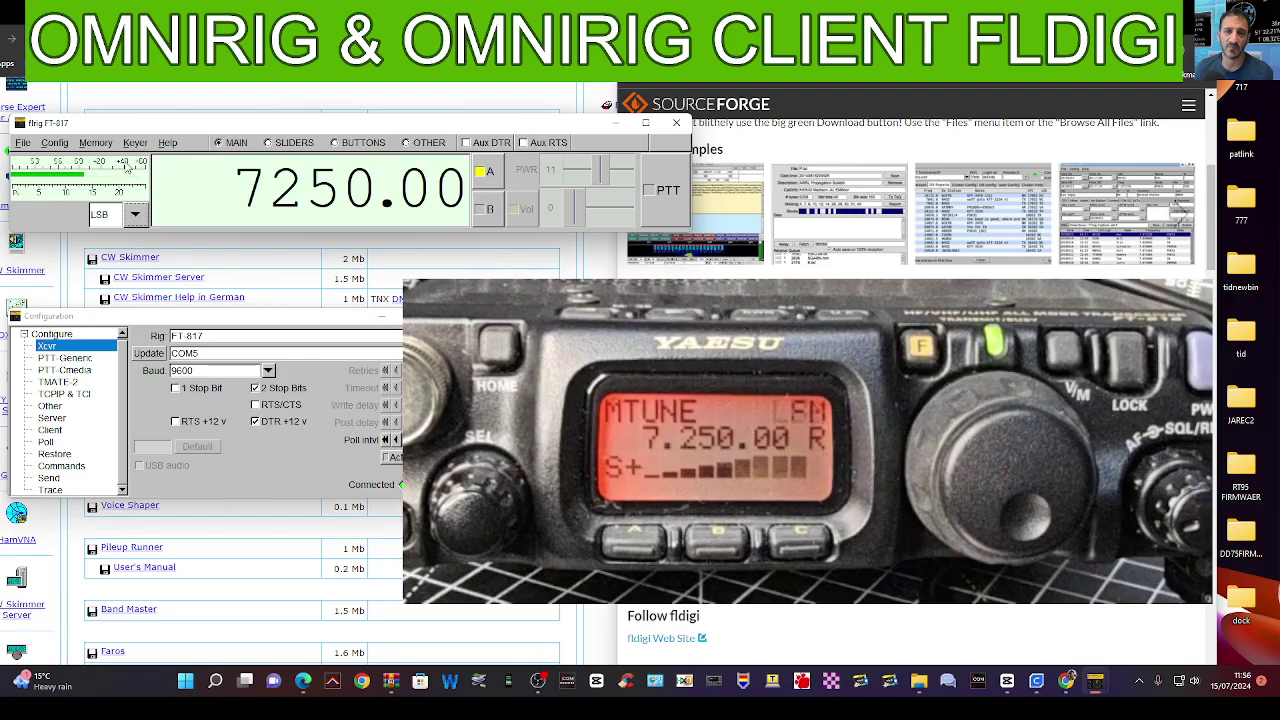
Lower the 100 kHz digit to 1 and fine-tune the frequency in 1 kHz steps to 7182.00
left_click(289, 205)
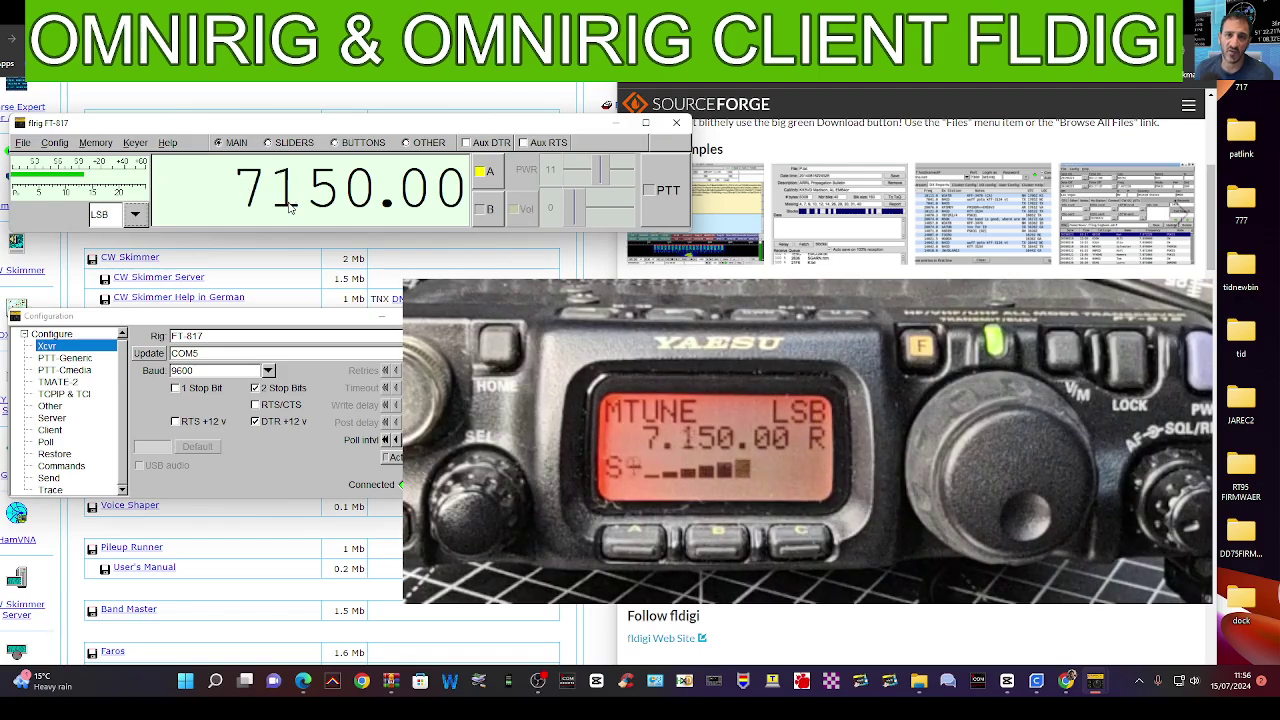
scroll(363, 200, "down", 1)
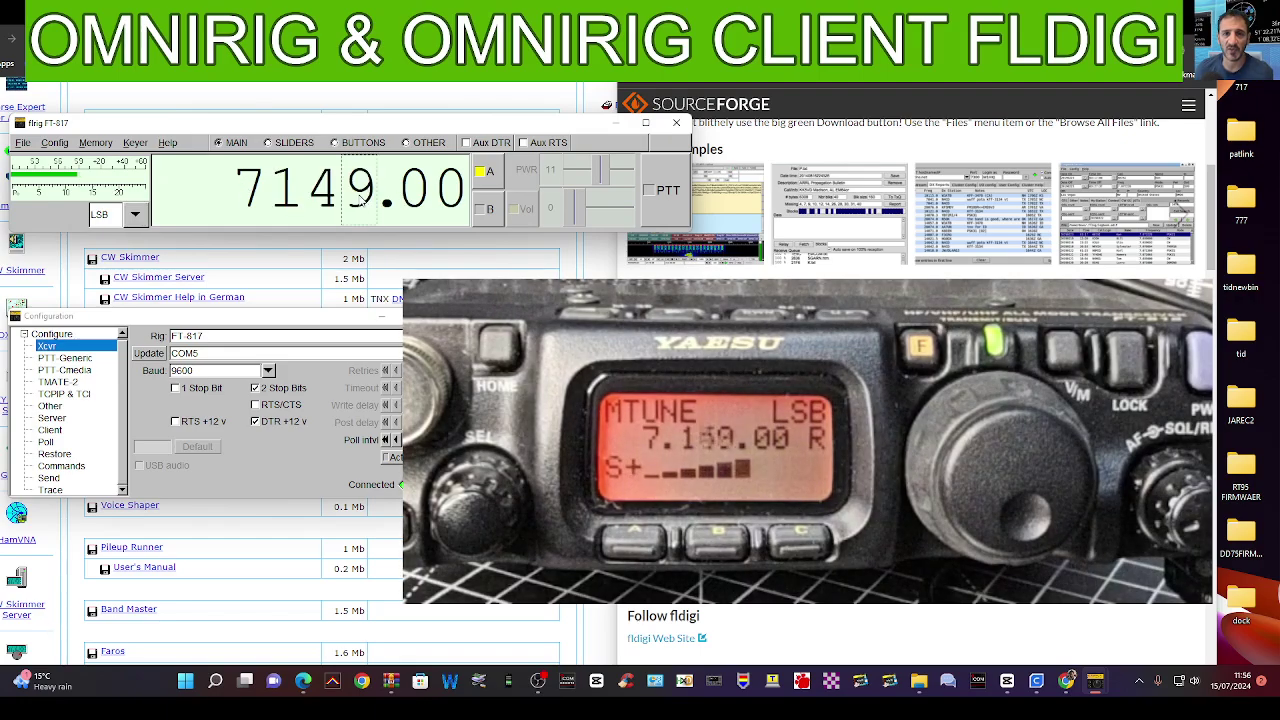
scroll(362, 200, "up", 2)
scroll(361, 200, "down", 3)
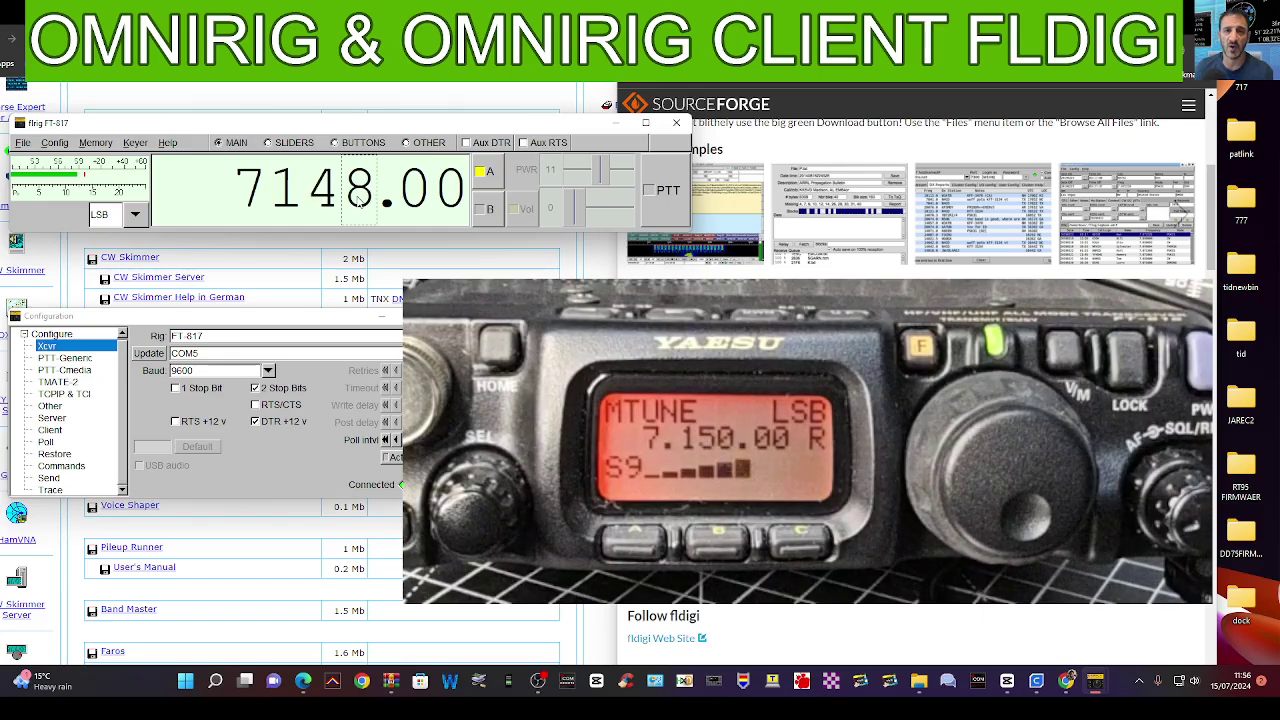
scroll(358, 200, "down", 2)
scroll(358, 201, "up", 1)
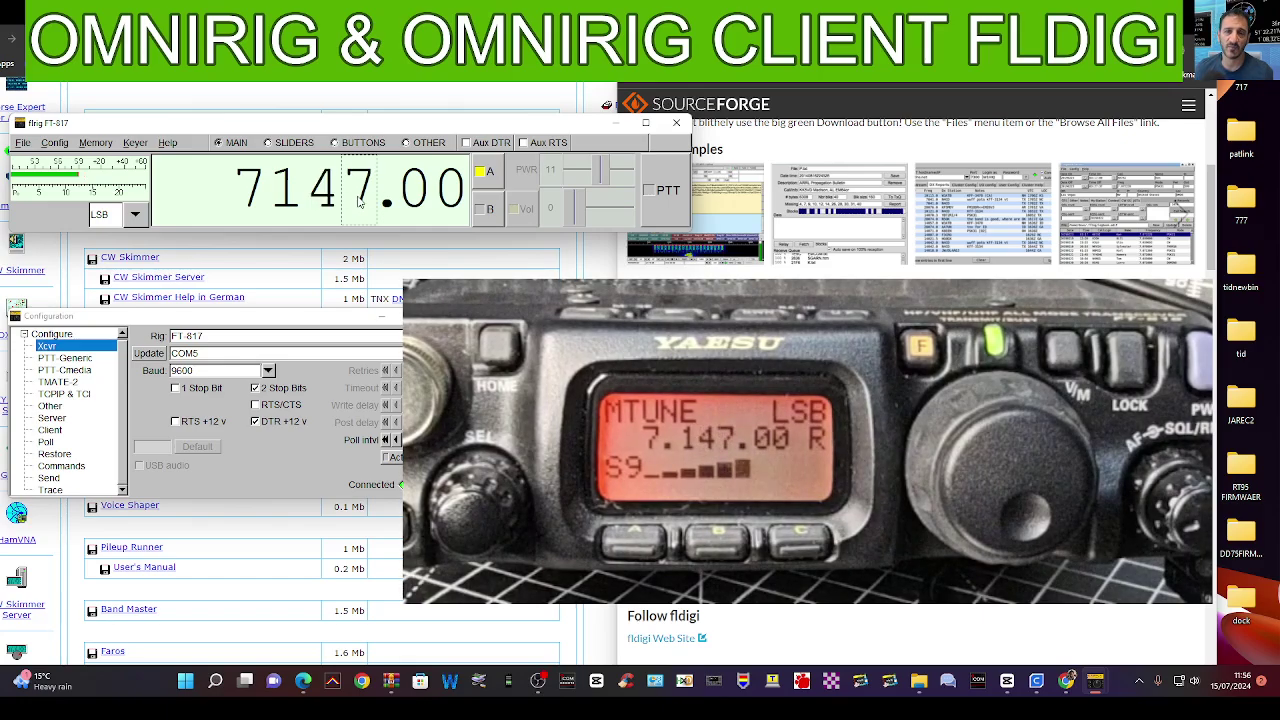
scroll(360, 202, "down", 4)
scroll(362, 202, "up", 16)
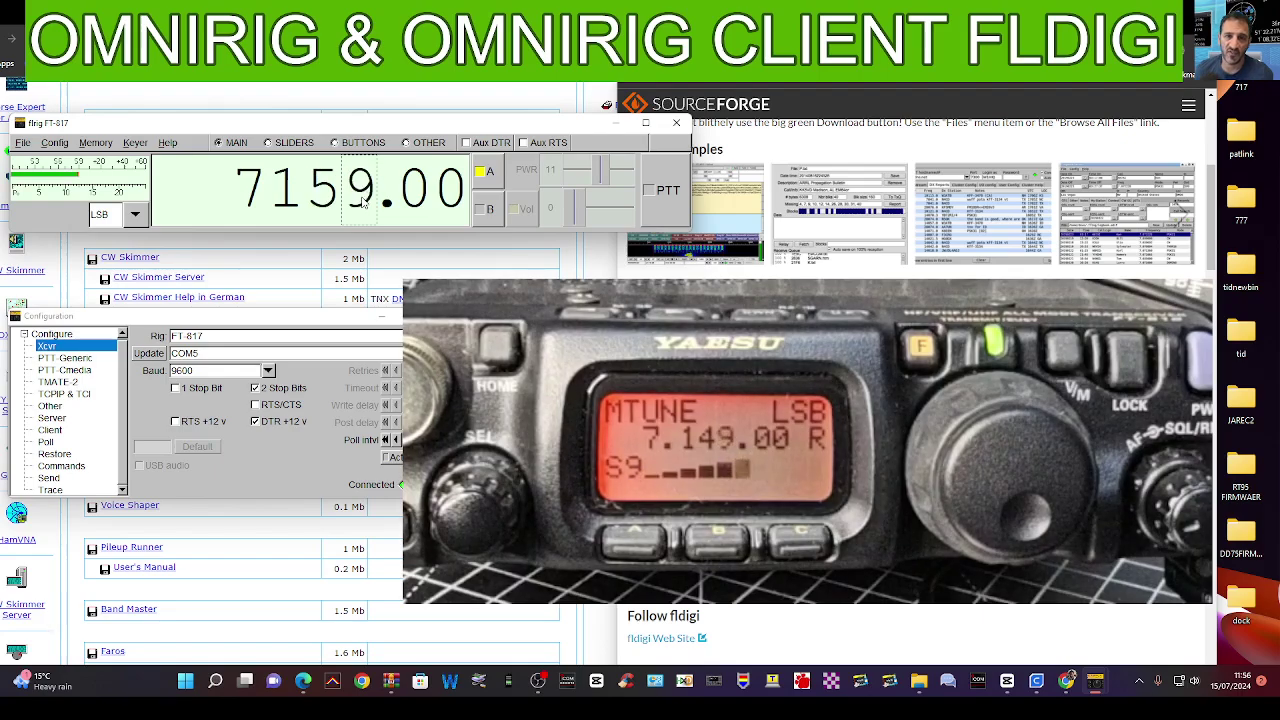
scroll(363, 202, "up", 11)
scroll(363, 202, "down", 3)
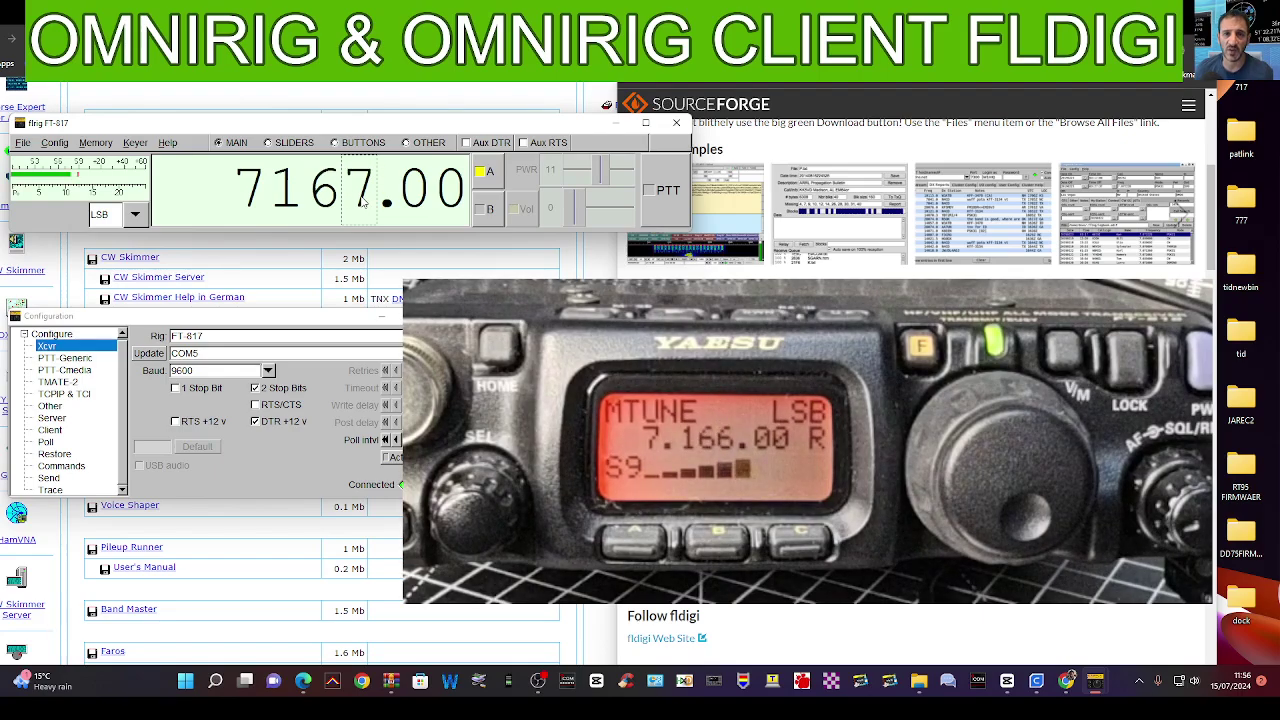
scroll(363, 202, "up", 20)
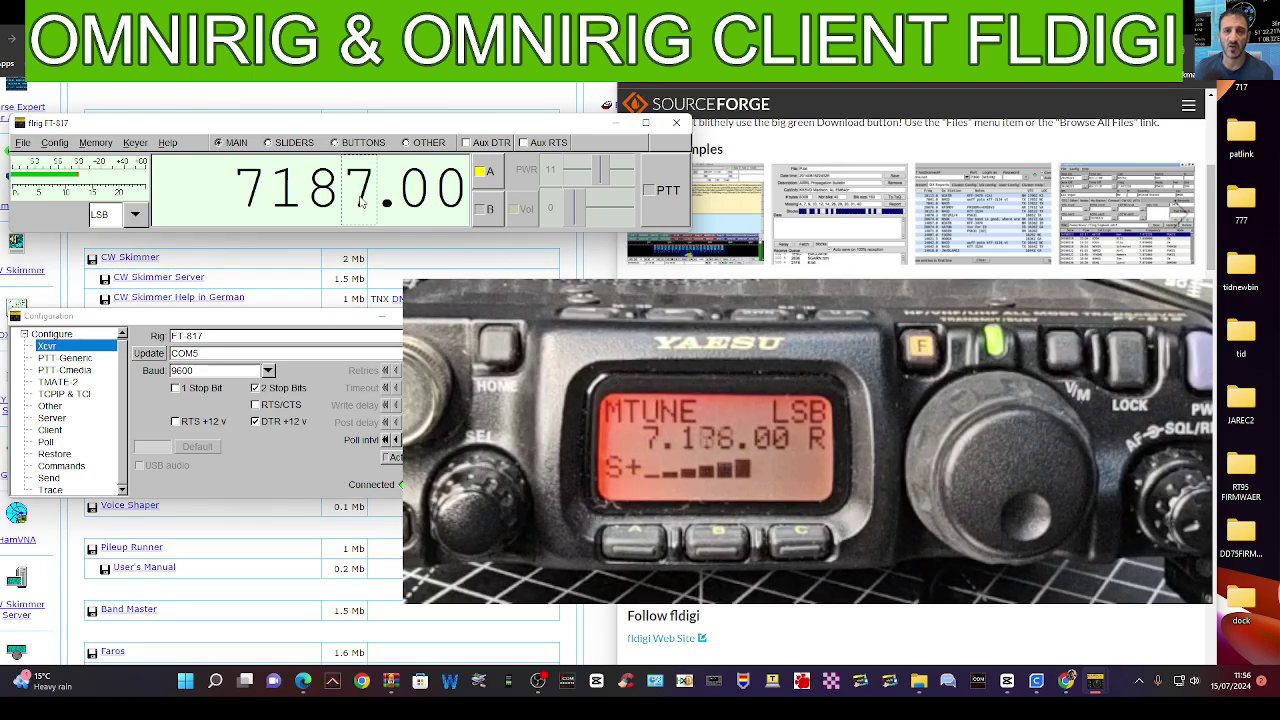
scroll(362, 202, "down", 6)
scroll(362, 202, "up", 2)
scroll(363, 200, "down", 1)
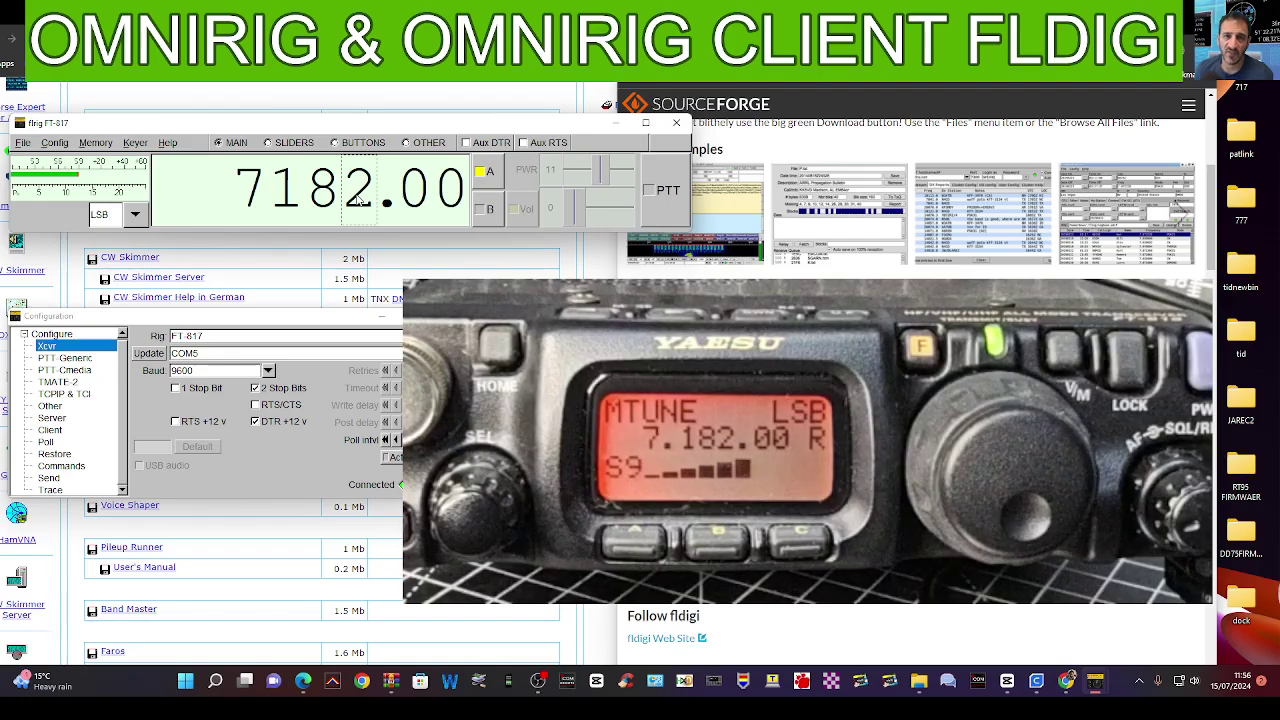
left_click(860, 225)
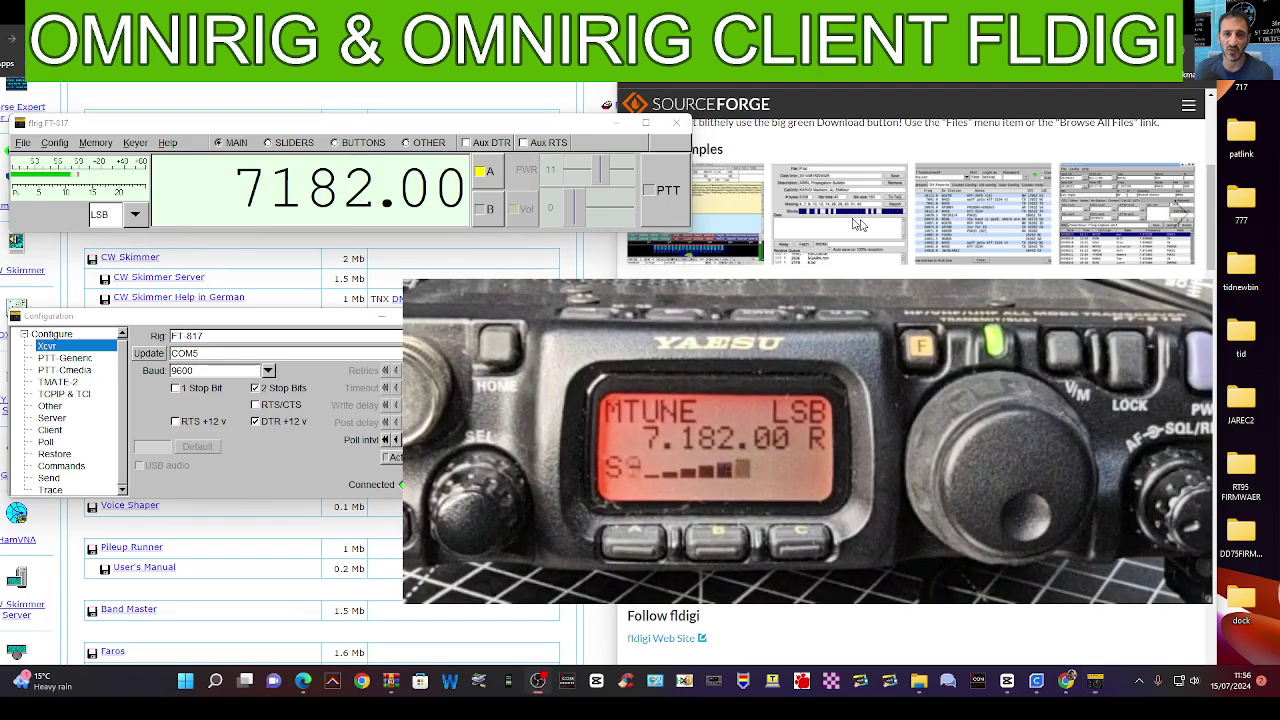